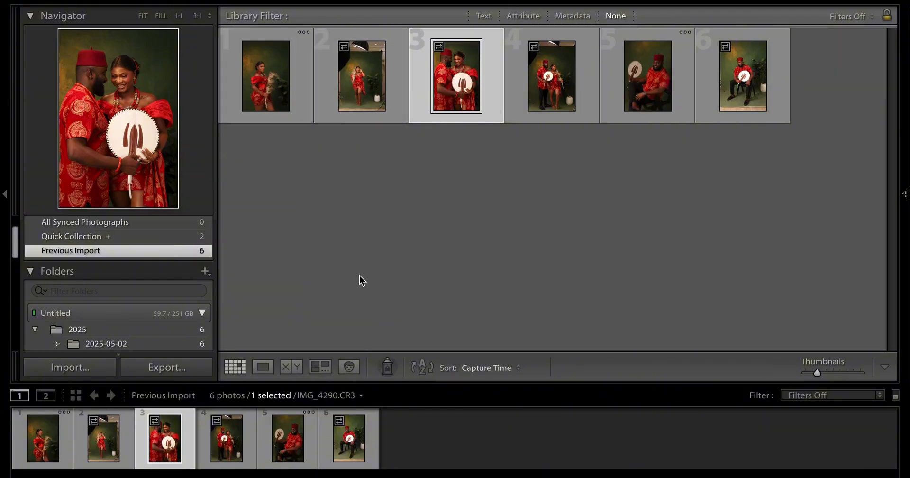
Step: Open the first photo, the woman holding the horsetail, for developing and change its profile to Adobe Vivid
key(d)
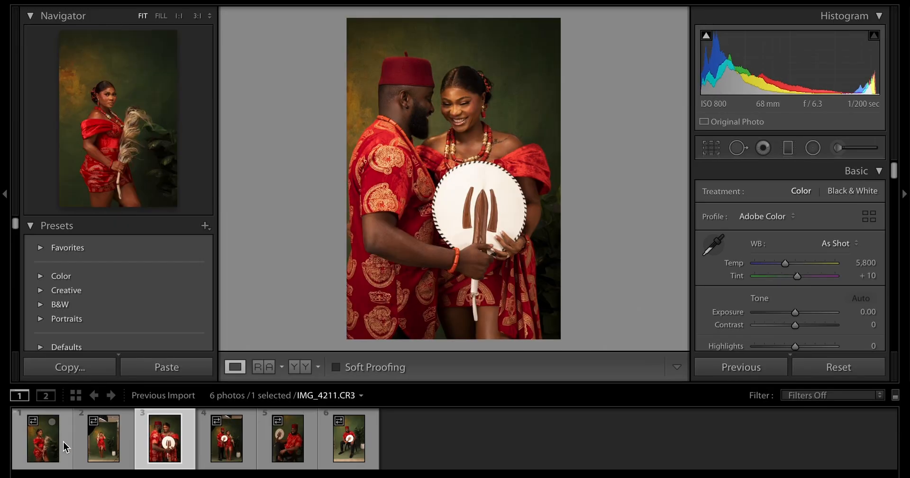
click(64, 442)
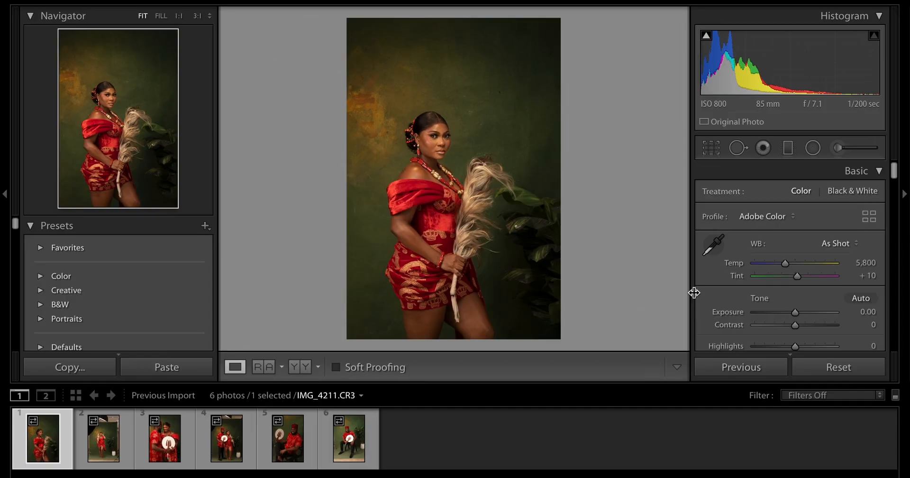
scroll(742, 306, down, 2)
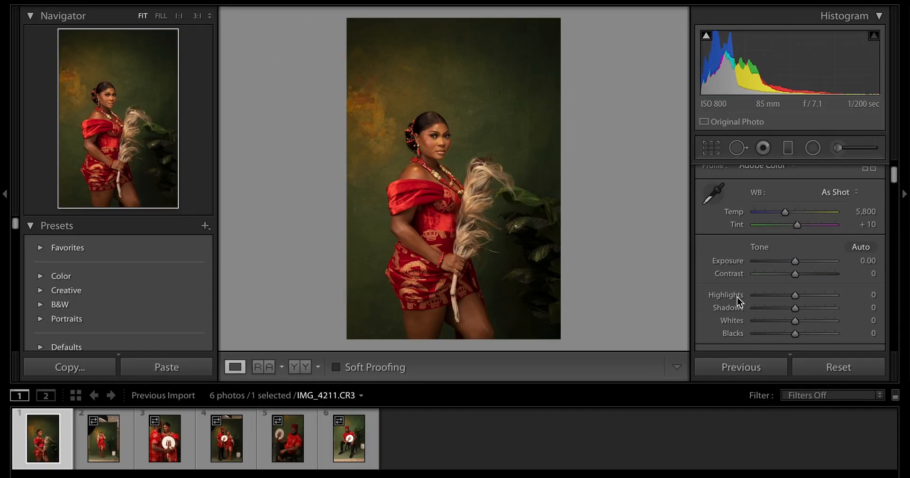
scroll(778, 247, up, 2)
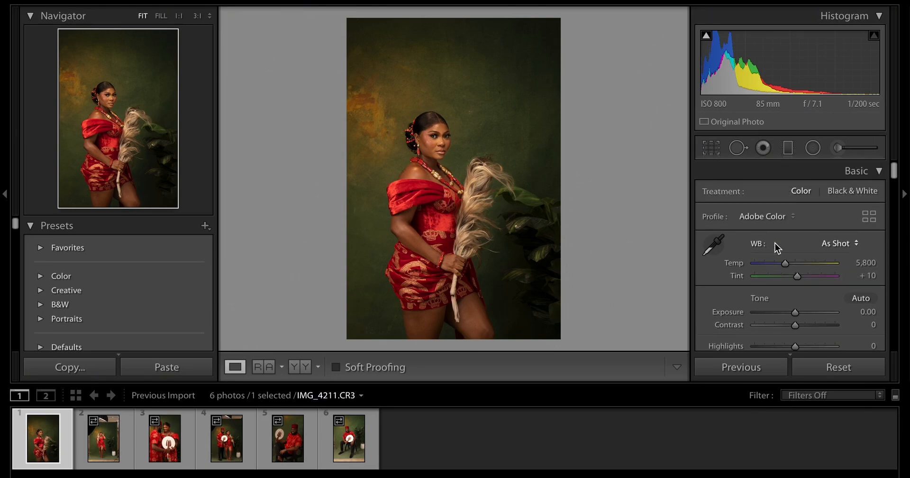
click(790, 215)
click(773, 267)
Step: Raise the Lights region of the first photo's tone curve to +24
scroll(792, 319, down, 2)
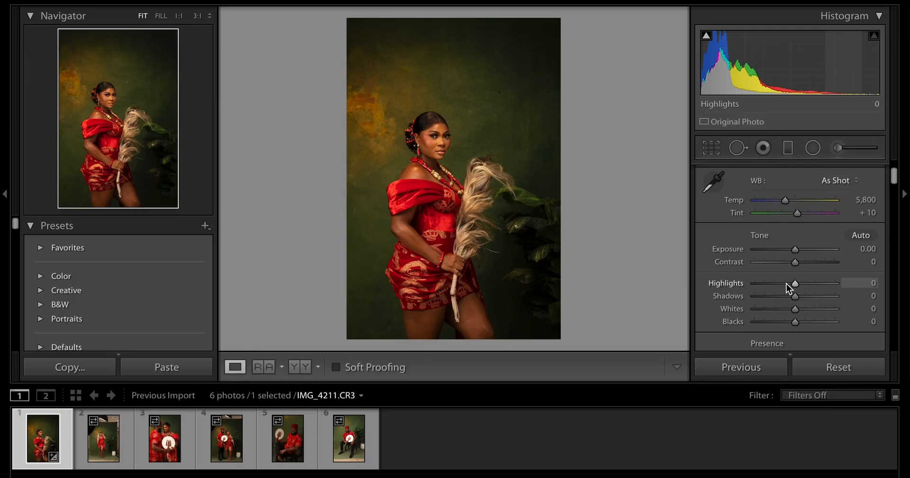
scroll(793, 271, down, 10)
drag(798, 256, 810, 257)
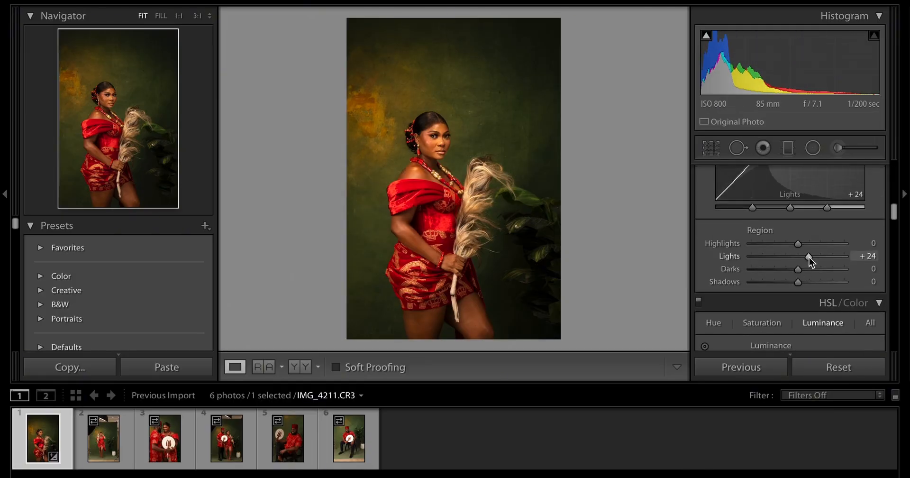
Step: Set the first photo's Clarity to +5
scroll(797, 261, up, 2)
scroll(796, 261, down, 1)
scroll(796, 261, up, 8)
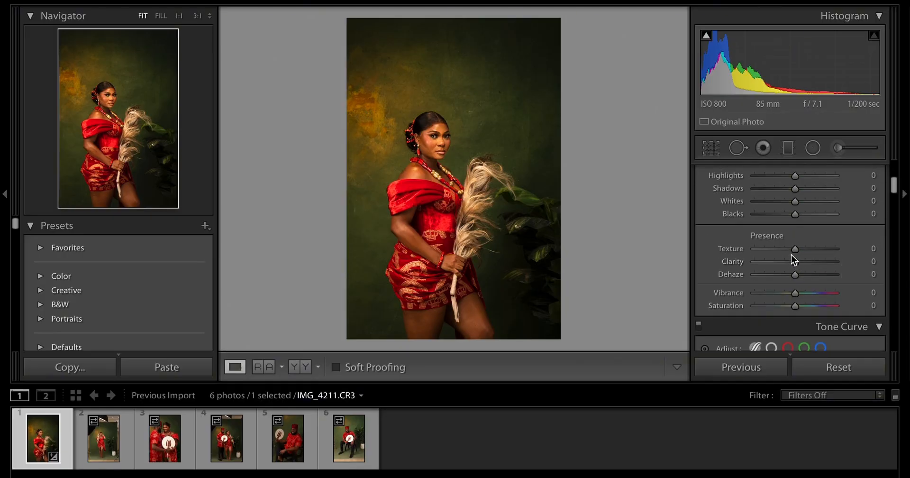
scroll(792, 255, up, 3)
drag(798, 332, 799, 334)
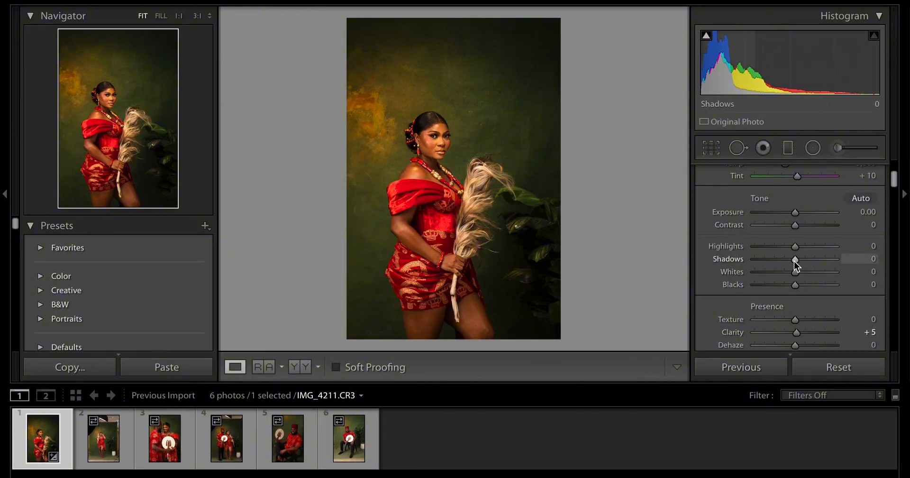
Step: Set the first photo's white balance temperature to 5,684 and its Shadows to +4
scroll(793, 242, up, 3)
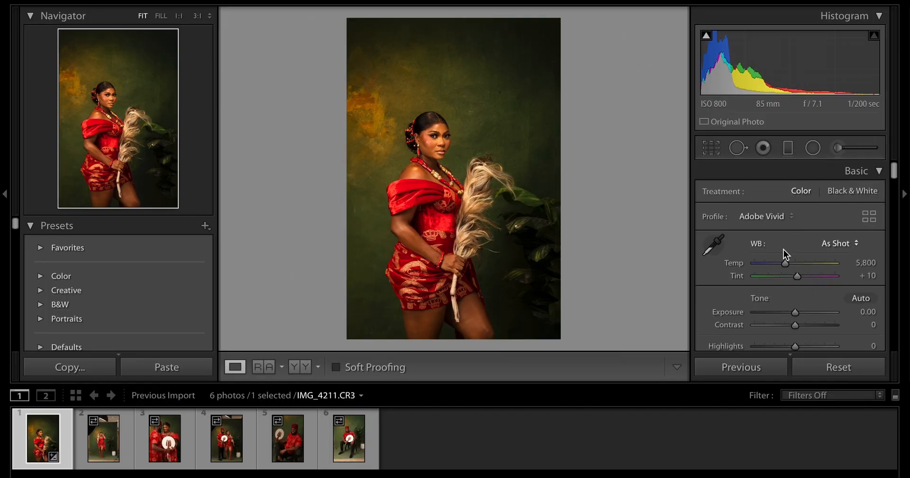
drag(785, 266, 792, 274)
scroll(792, 274, down, 1)
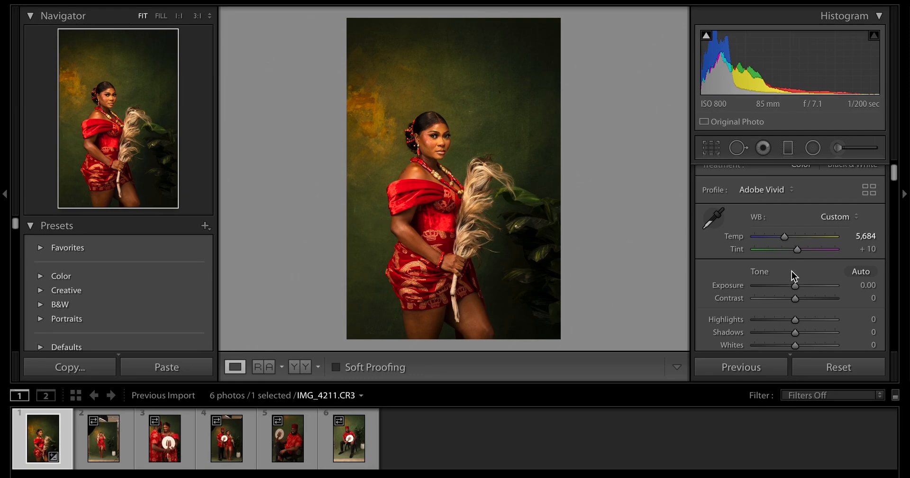
scroll(795, 276, down, 1)
scroll(794, 268, down, 5)
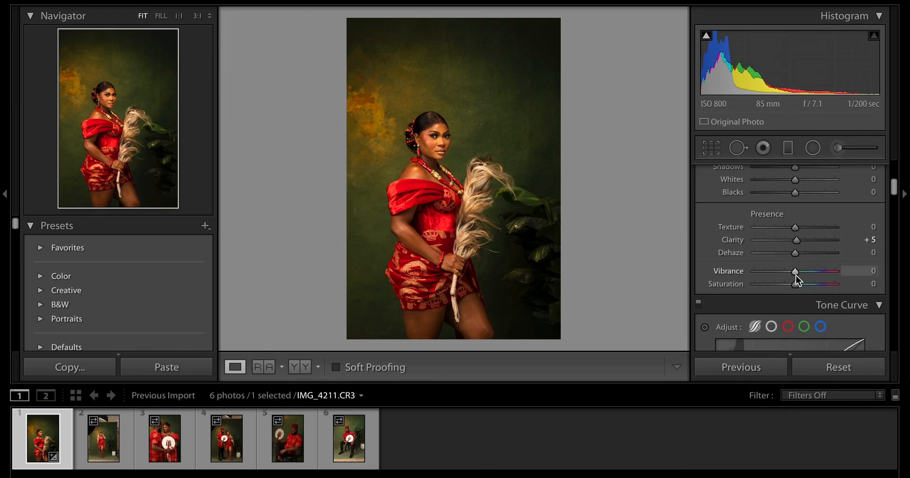
scroll(799, 215, up, 1)
scroll(799, 215, up, 1)
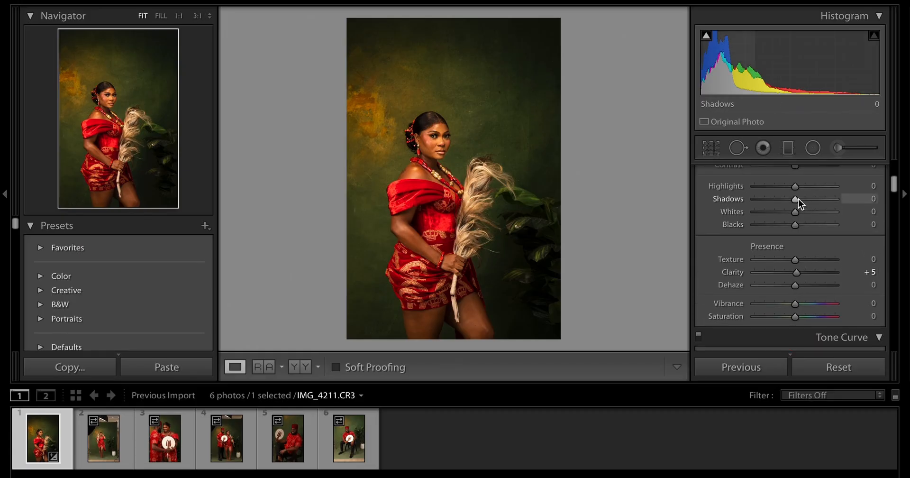
drag(798, 200, 798, 201)
Step: Crop the first photo to the 4 x 5 / 8 x 10 aspect, tightening and repositioning the frame around the woman
scroll(783, 198, up, 5)
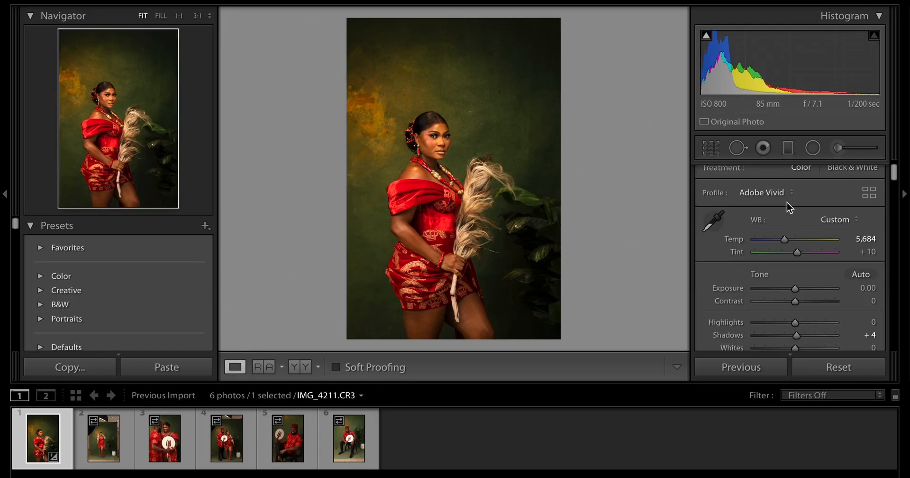
click(718, 149)
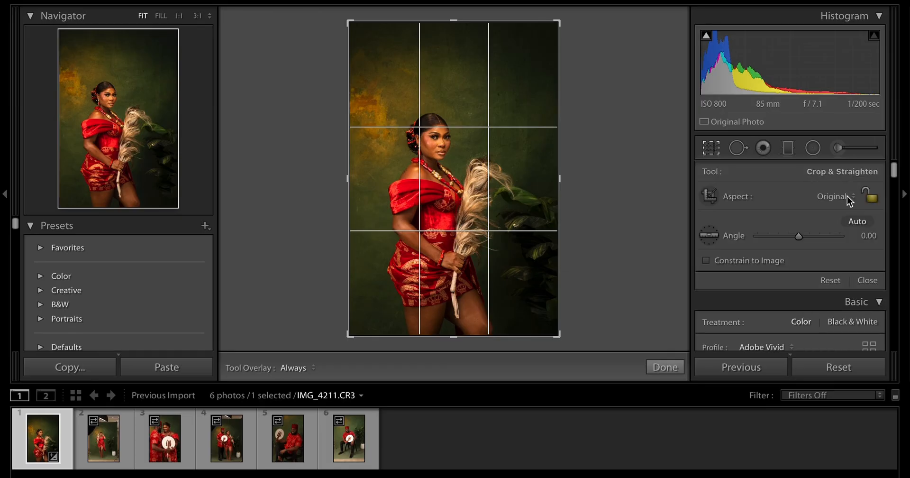
click(846, 195)
click(819, 242)
drag(504, 211, 506, 193)
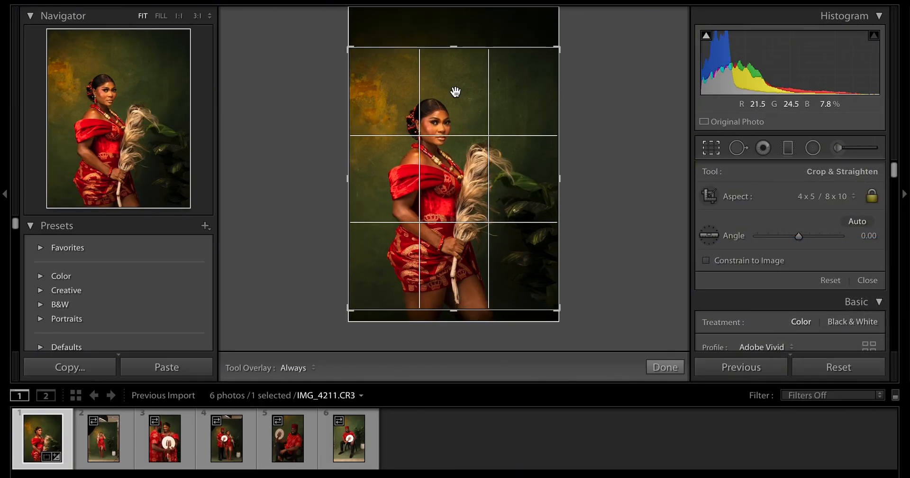
drag(449, 50, 449, 61)
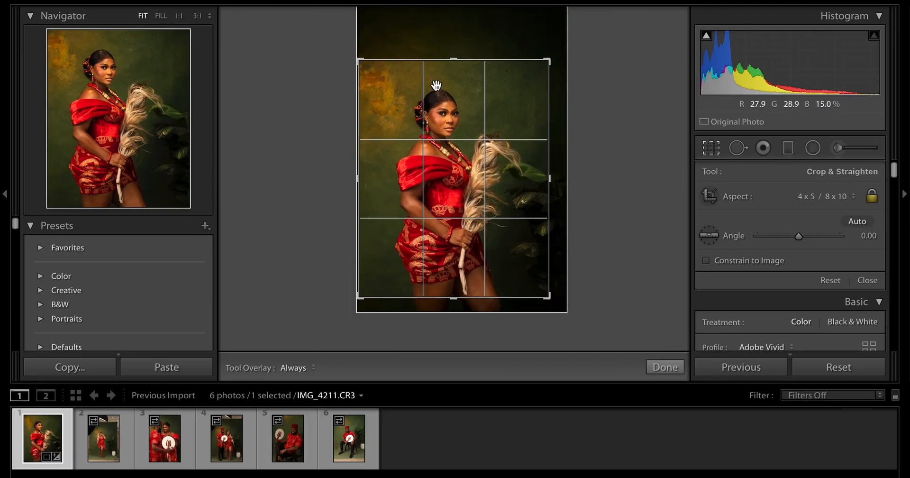
drag(453, 62, 454, 63)
drag(452, 98, 456, 95)
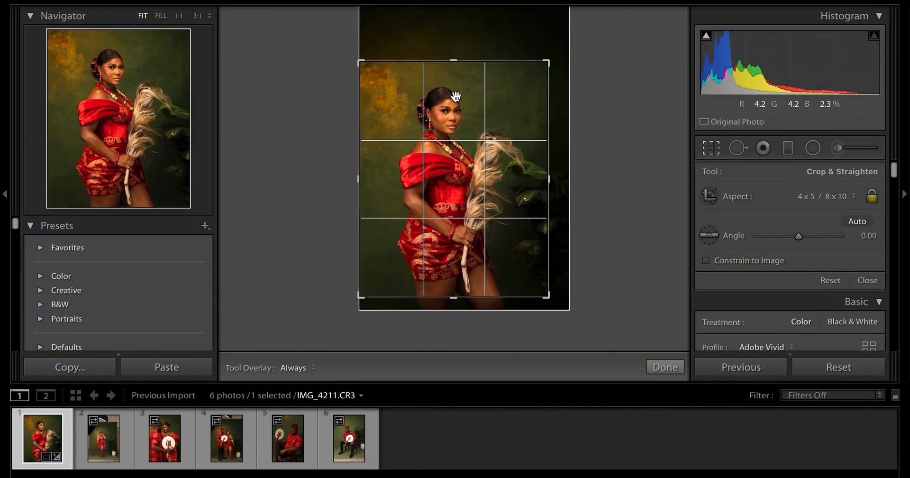
key(Return)
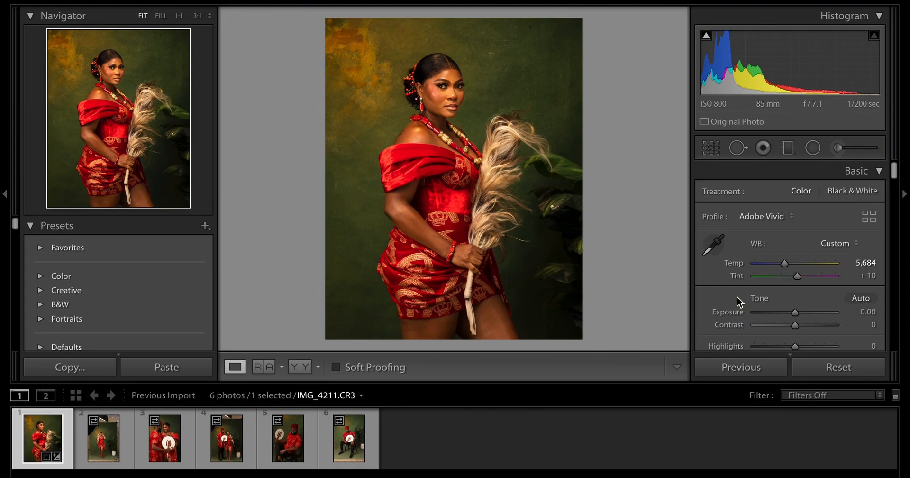
Step: Set the first photo's Contrast to +2 and sync its develop settings to the second photo
scroll(776, 304, down, 5)
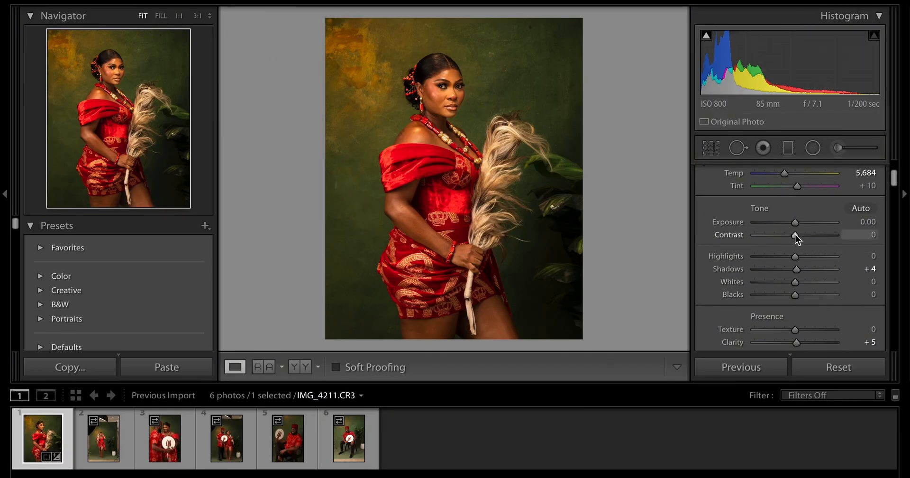
drag(797, 234, 796, 236)
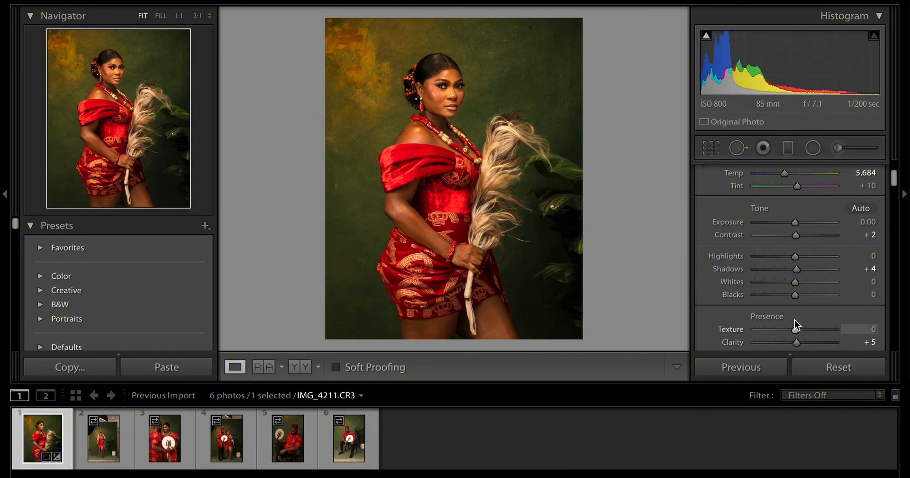
ctrl+click(125, 445)
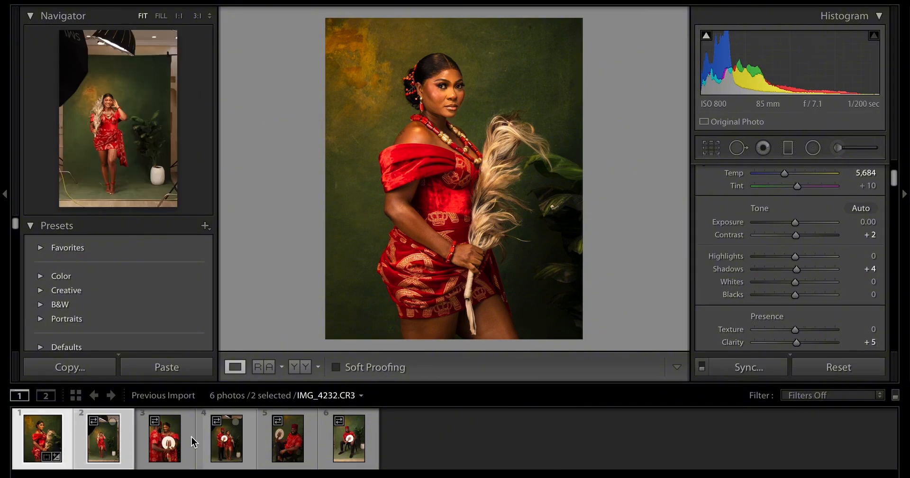
click(734, 365)
click(690, 321)
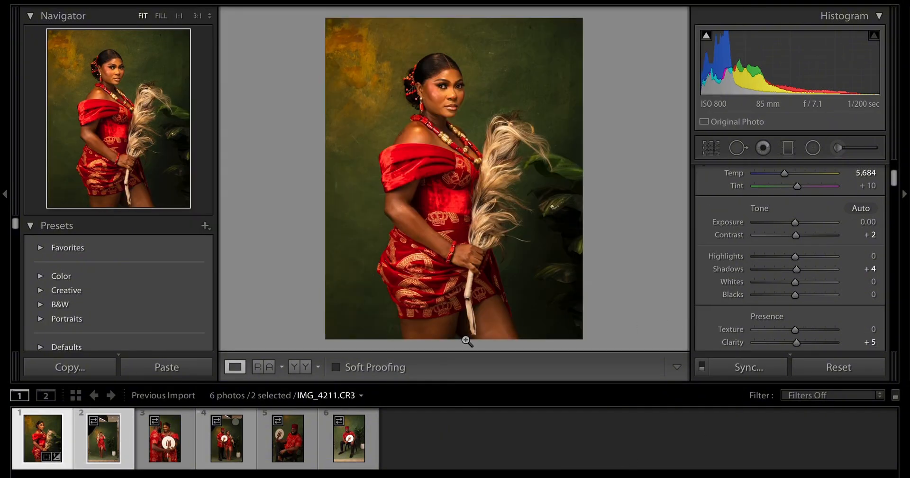
Step: Tighten and reposition the crop on the second photo to leave out more of the studio equipment around the woman
click(131, 446)
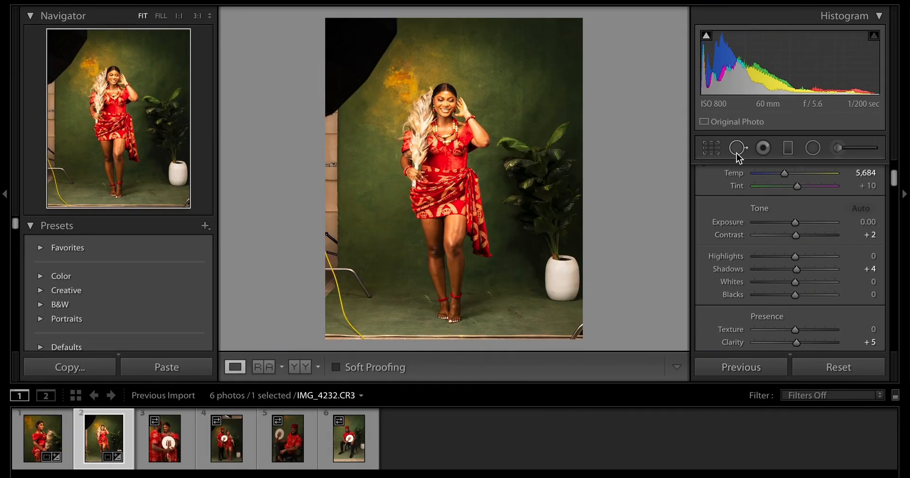
click(711, 149)
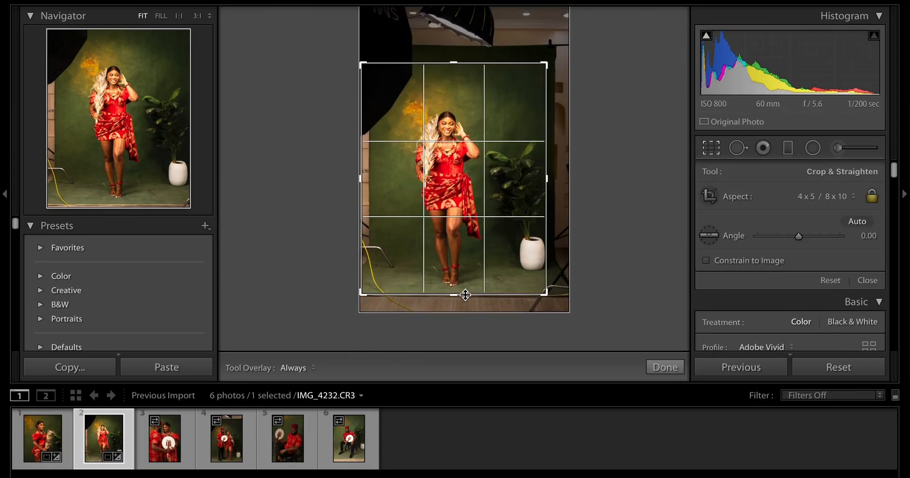
drag(466, 294, 466, 292)
drag(460, 72, 460, 79)
drag(461, 124, 457, 124)
key(Return)
Step: Set the second photo's Highlights to -43 and its Exposure to -0.15
scroll(778, 315, down, 2)
click(780, 317)
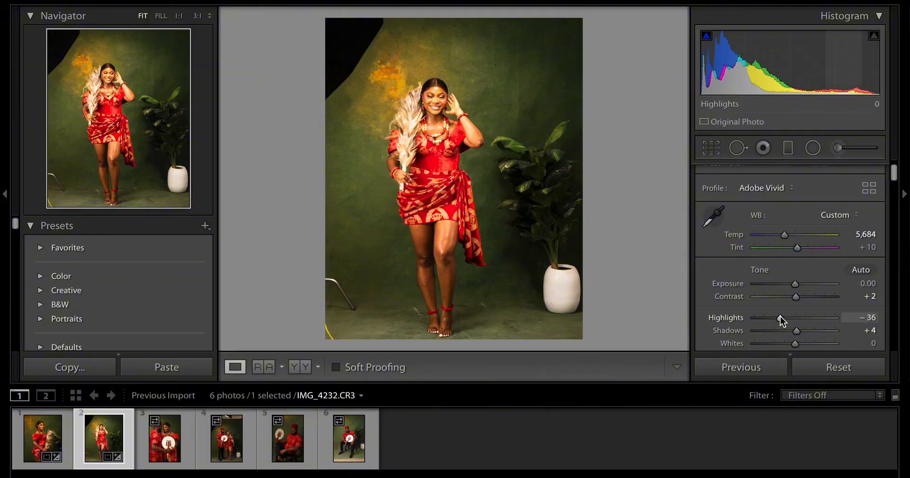
drag(781, 317, 778, 318)
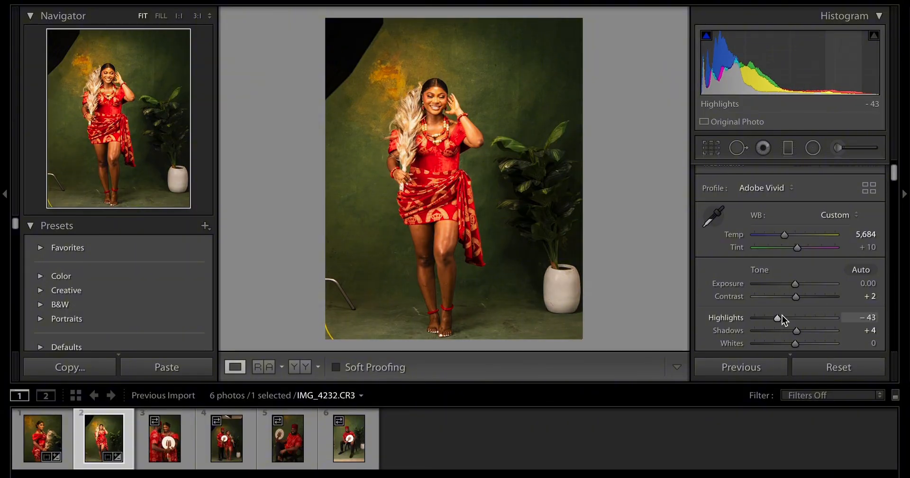
scroll(782, 315, down, 1)
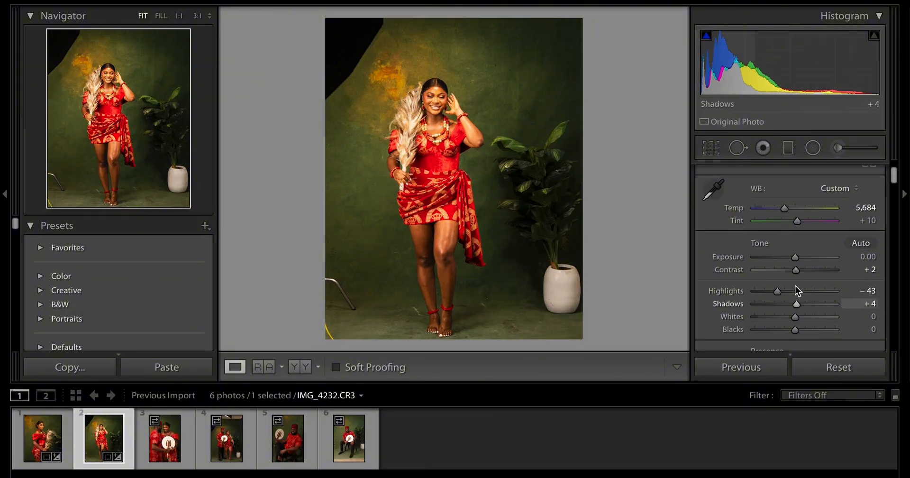
click(794, 259)
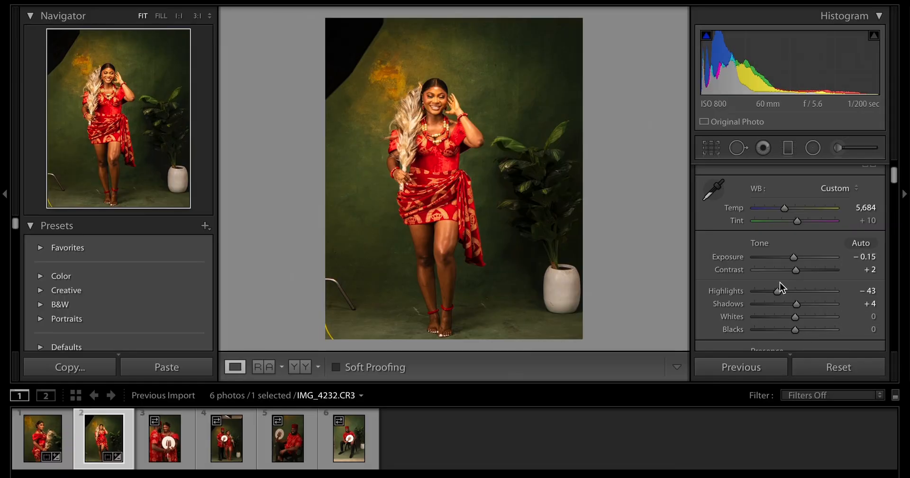
Step: Check the woman's face at 1:1 and lower the second photo's Highlights to -48
scroll(789, 293, down, 2)
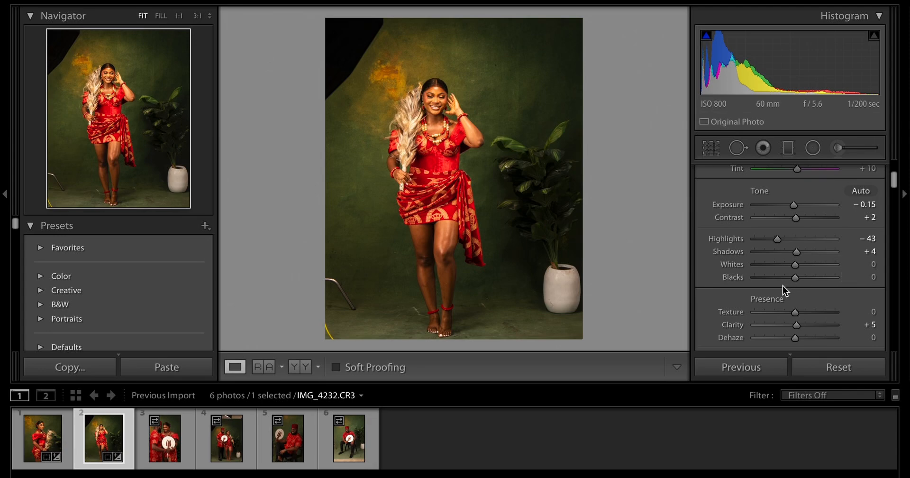
click(431, 98)
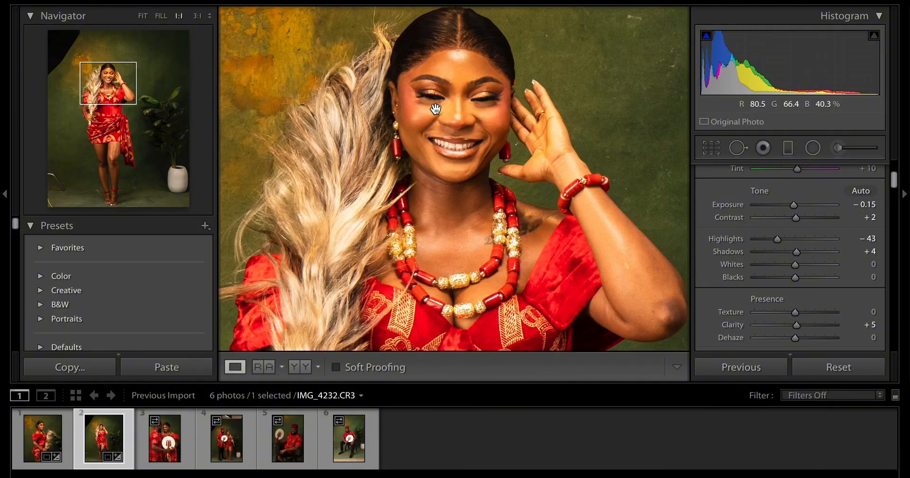
click(463, 145)
scroll(797, 275, down, 3)
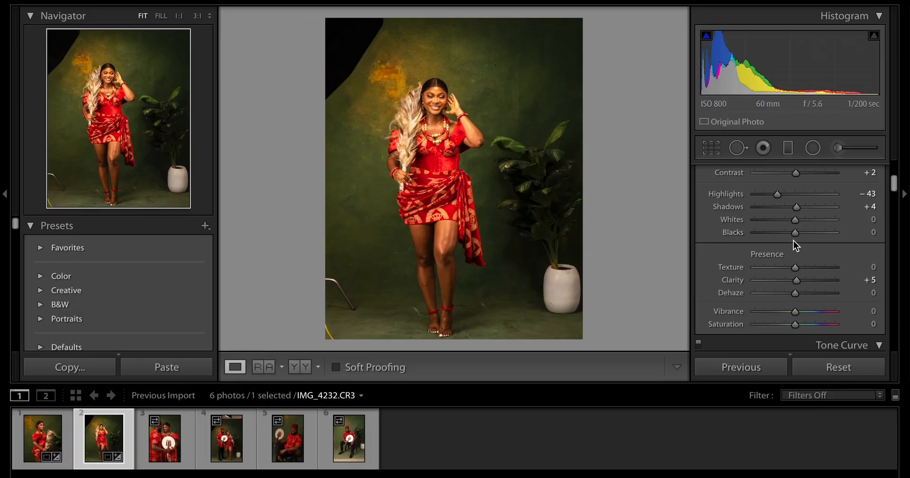
drag(781, 197, 778, 197)
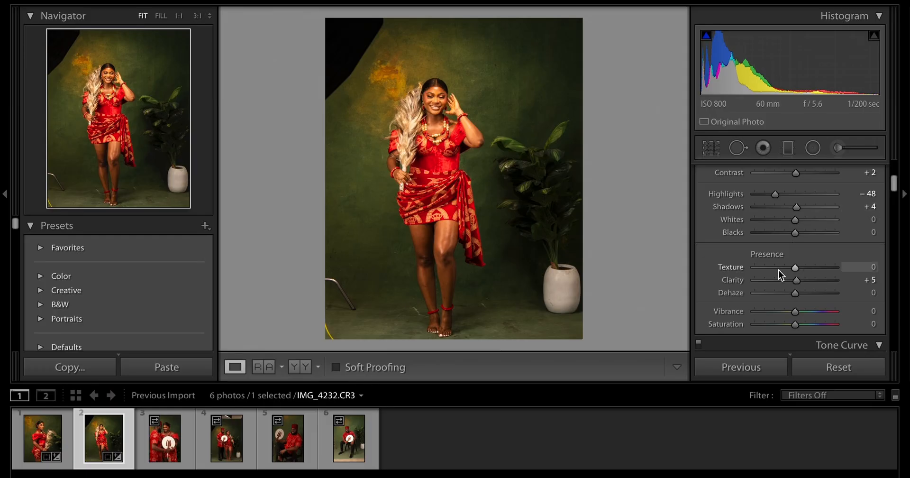
Step: Sync the second photo's develop settings, including its crop, to the third photo of the couple
scroll(778, 269, down, 3)
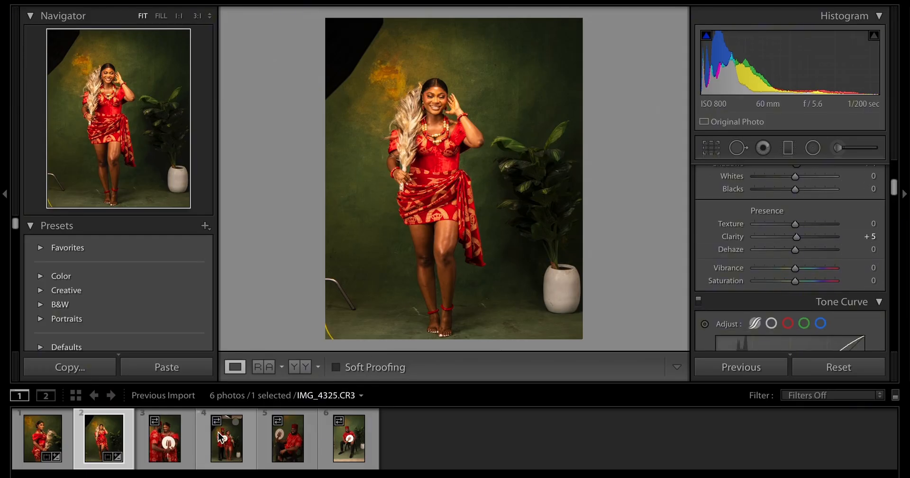
click(183, 440)
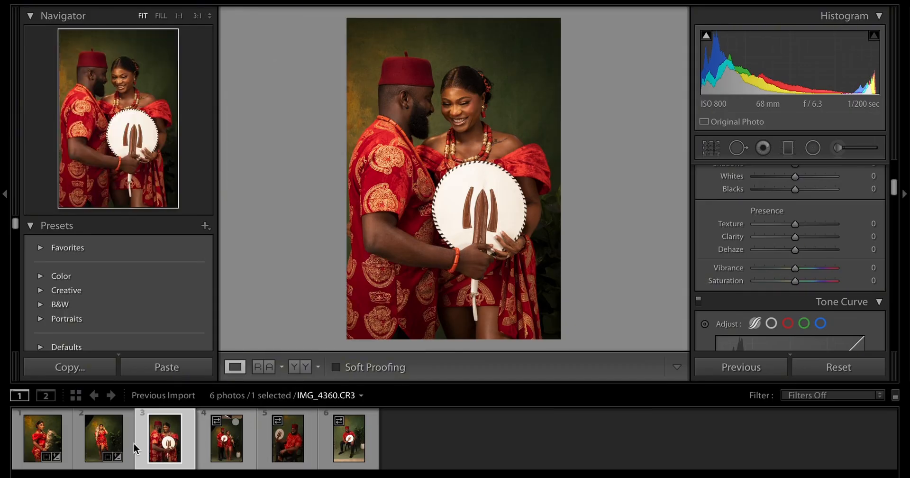
click(81, 439)
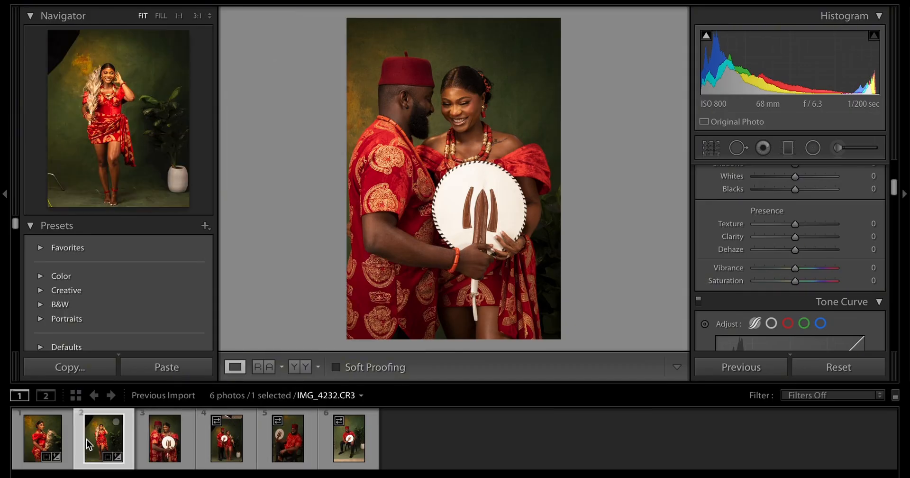
ctrl+click(184, 434)
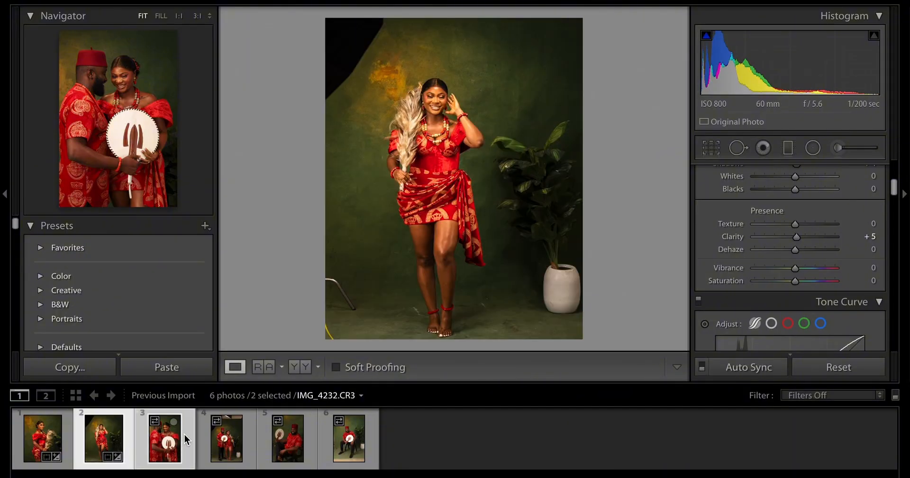
click(749, 367)
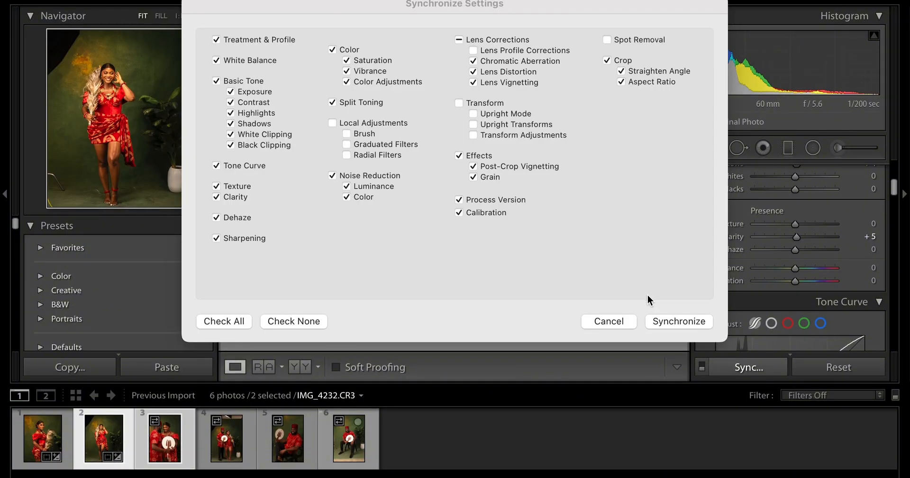
click(667, 321)
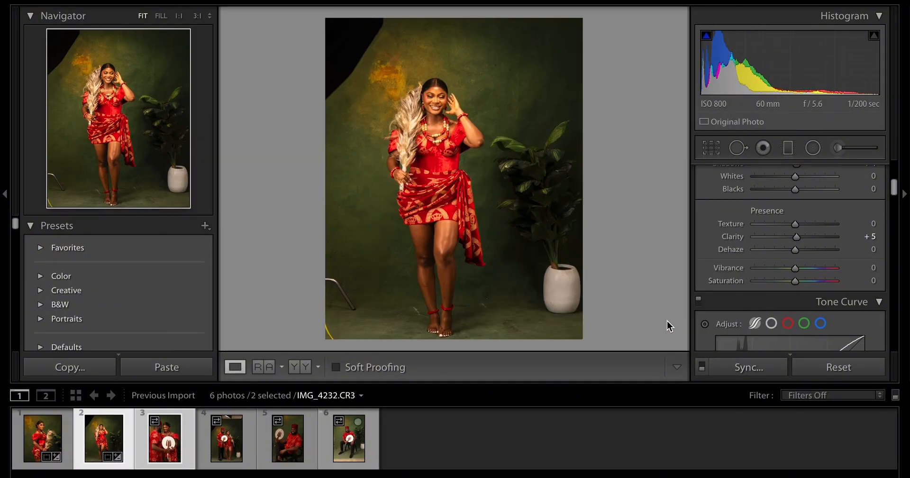
Step: Widen the third photo's crop to the full image width and position it to include both heads with some space above
click(181, 441)
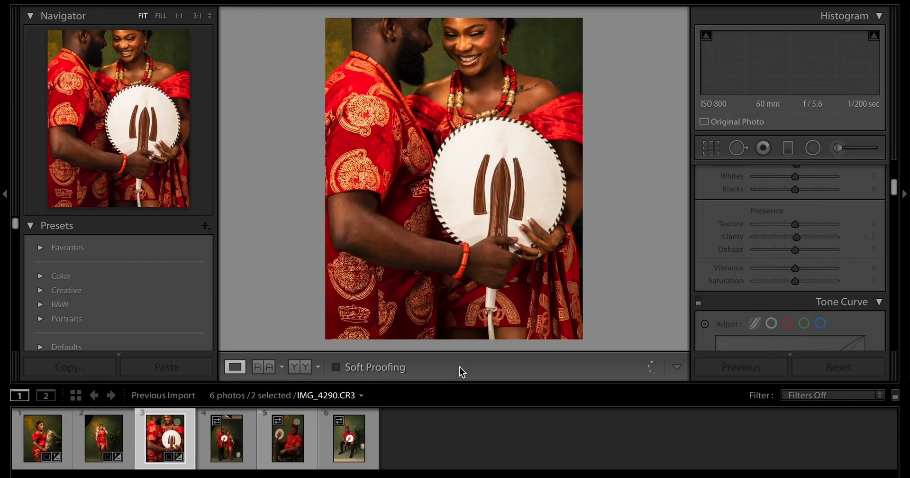
click(710, 148)
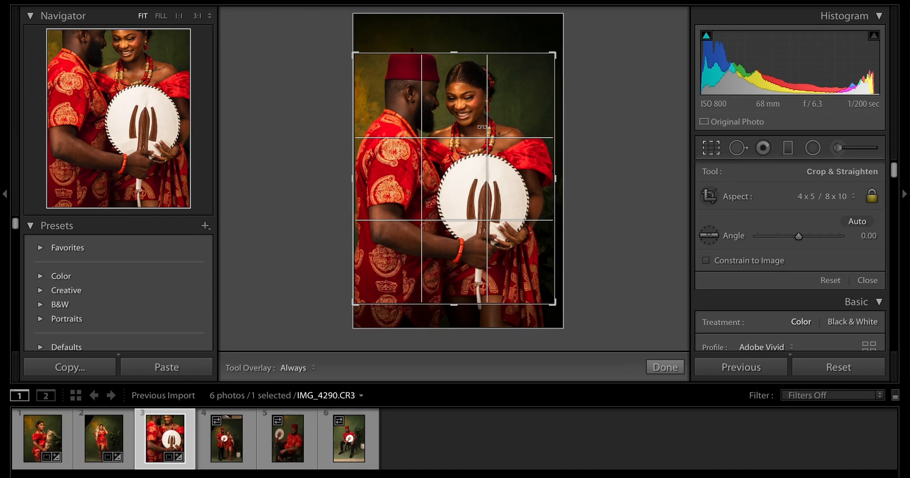
drag(474, 32, 470, 34)
drag(467, 308, 471, 328)
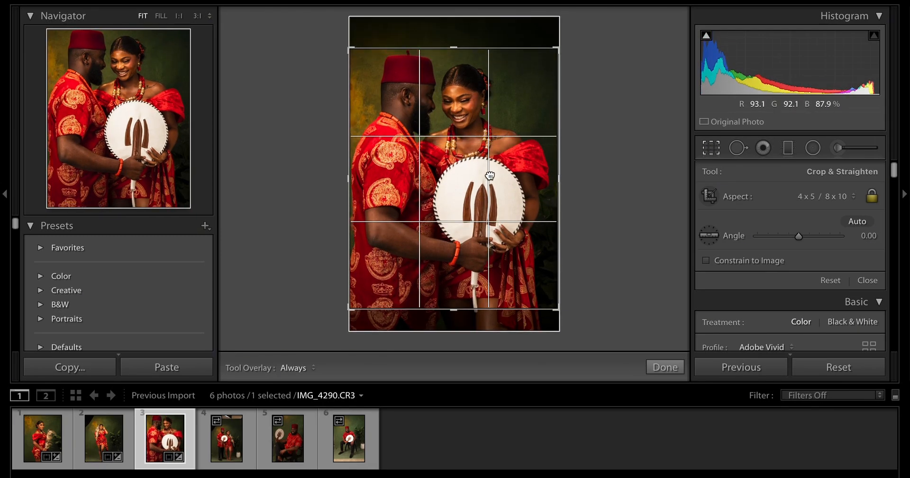
drag(515, 129, 519, 136)
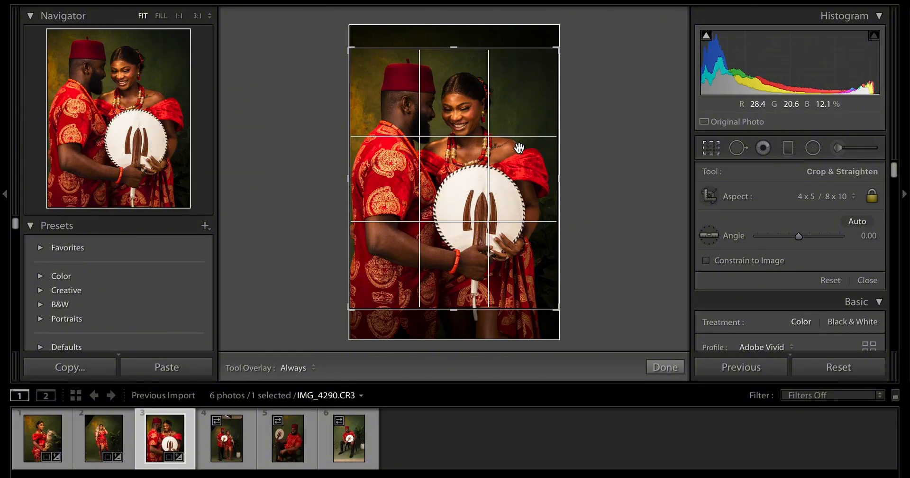
click(665, 368)
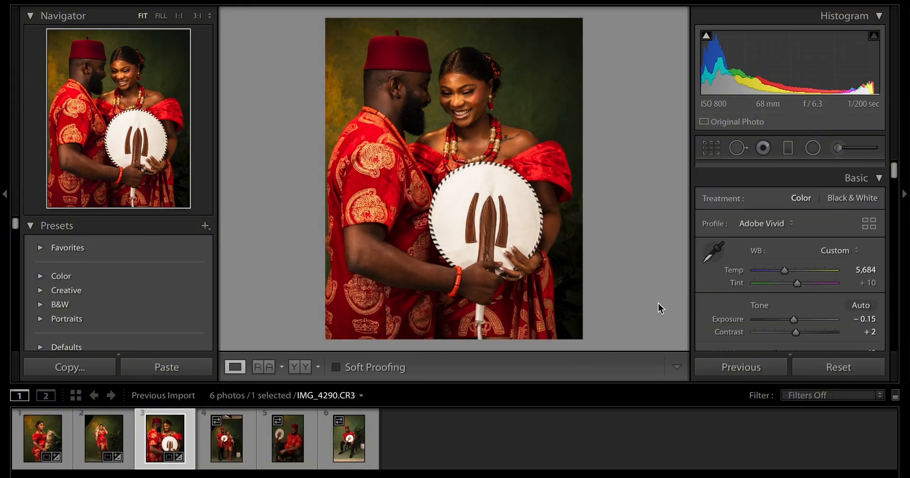
Step: Set the third photo's Shadows to +24 and its Exposure to +0.05
scroll(785, 297, down, 3)
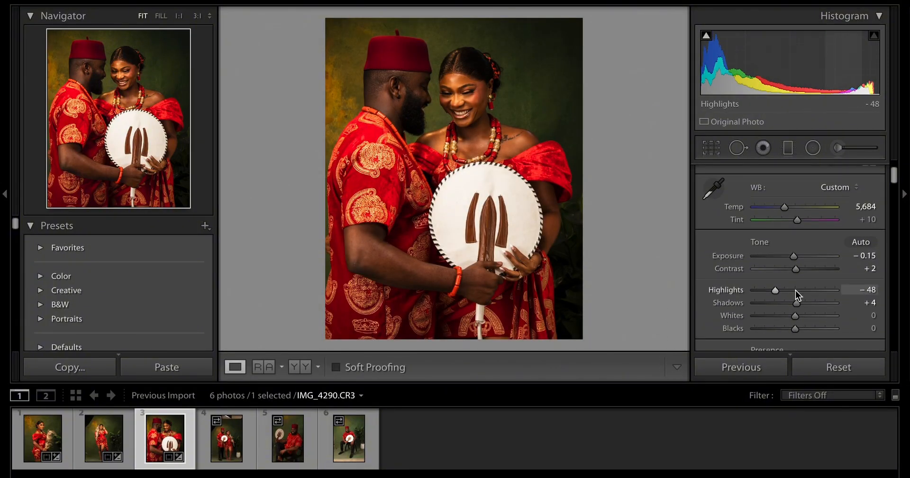
click(805, 303)
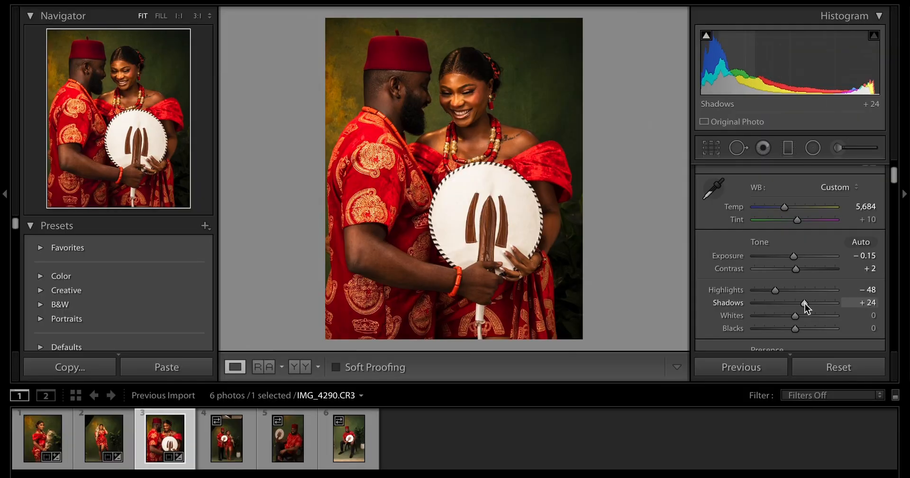
drag(793, 257, 796, 257)
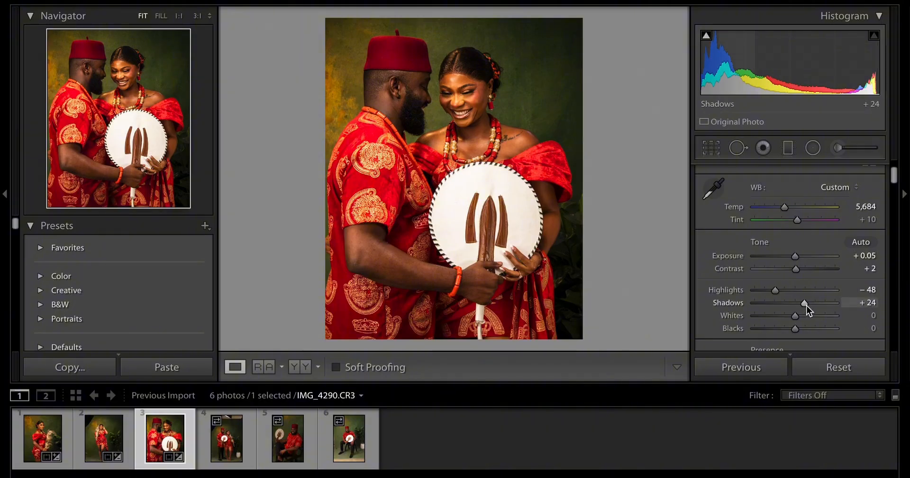
scroll(791, 285, down, 5)
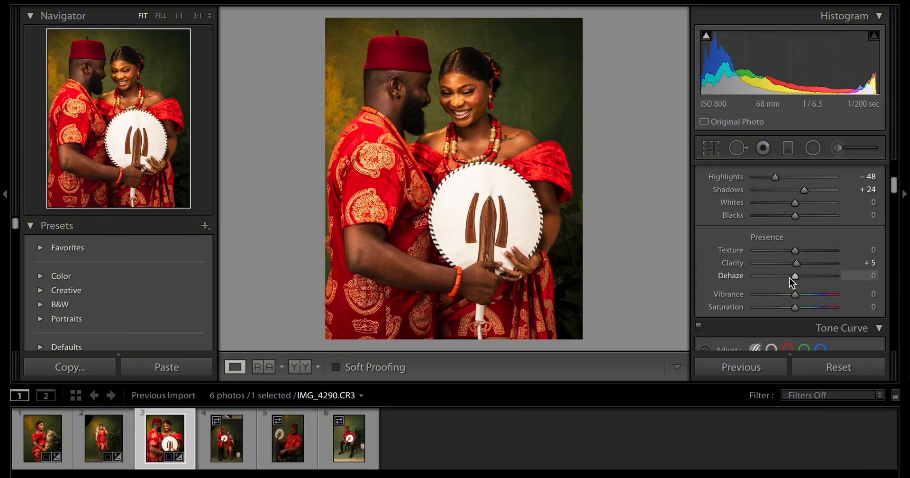
scroll(811, 272, up, 3)
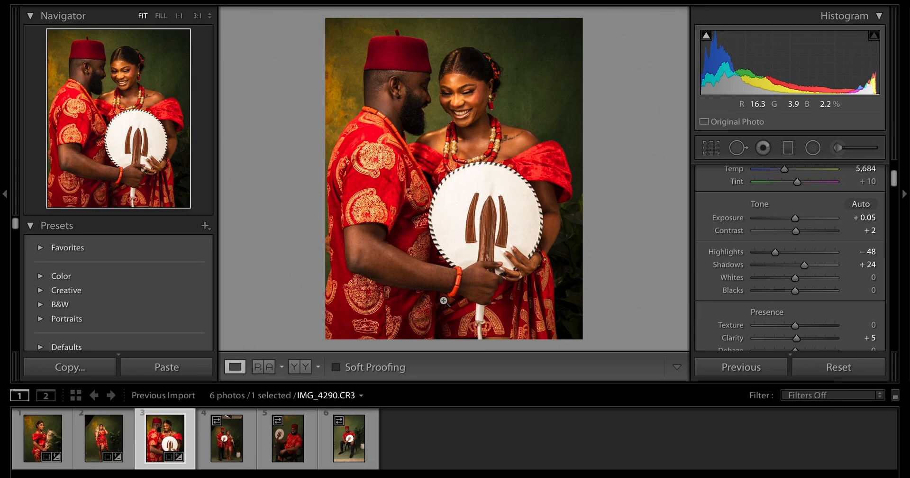
Step: Sync the third photo's develop settings and crop to the fourth photo, the full-length shot of the couple
click(245, 450)
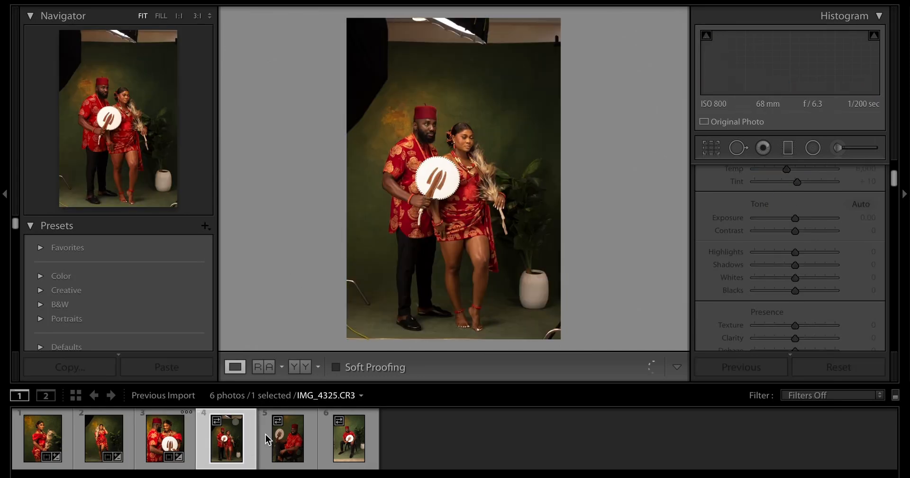
click(193, 441)
ctrl+click(227, 439)
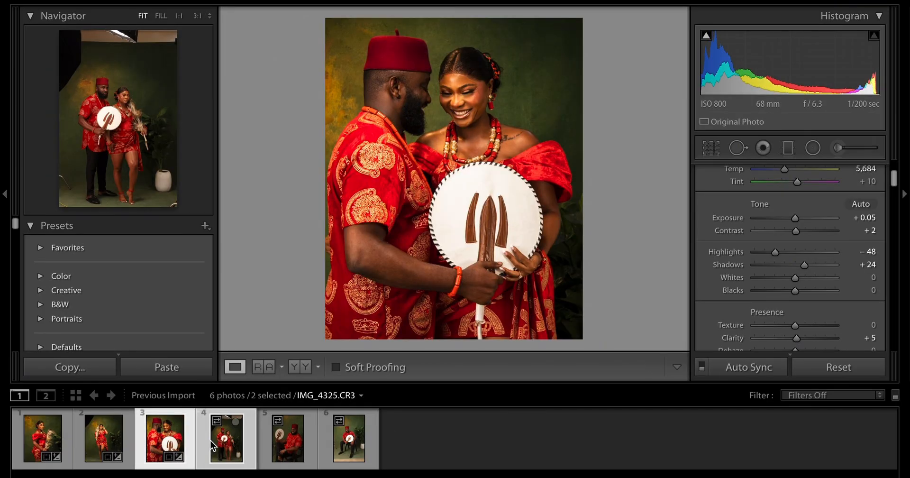
click(747, 369)
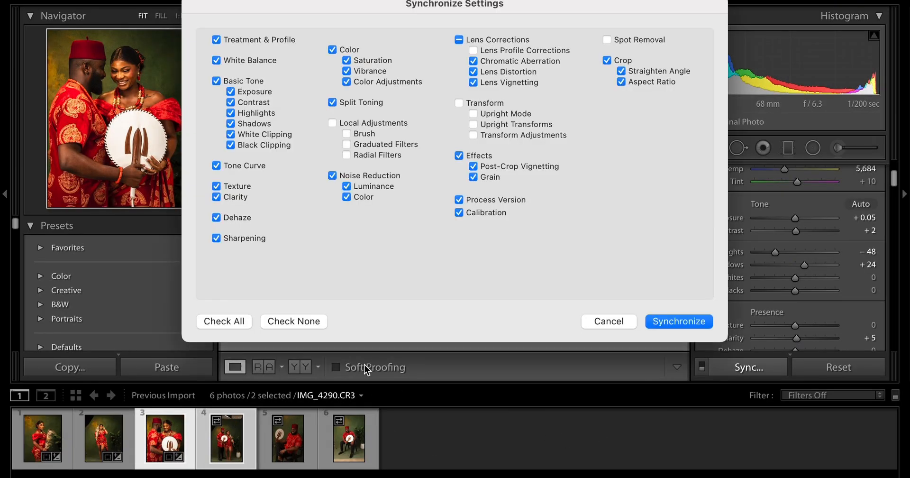
click(678, 317)
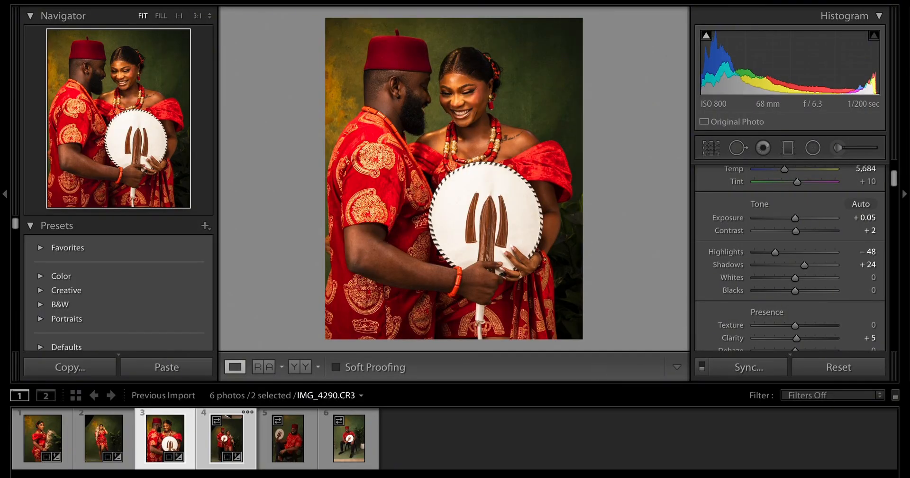
Step: Shift the fourth photo's crop downward to include the couple's feet and leave out the studio light above them
click(254, 454)
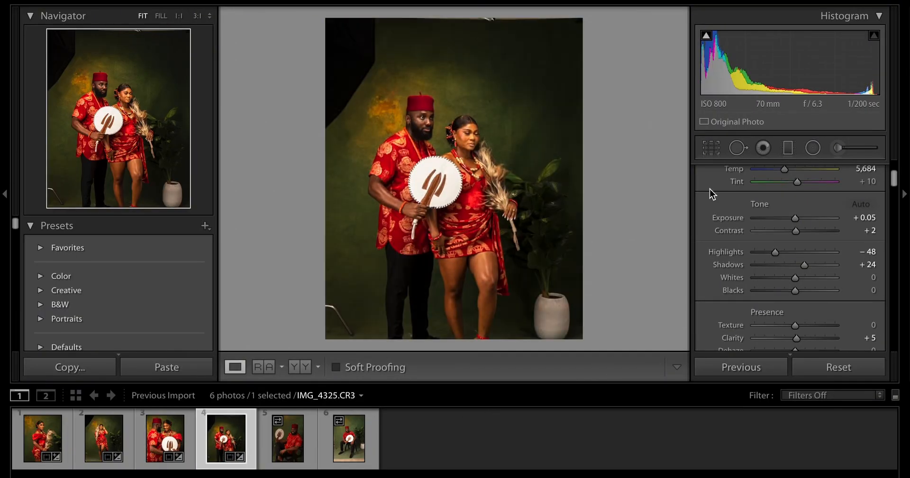
click(712, 148)
drag(470, 216, 471, 191)
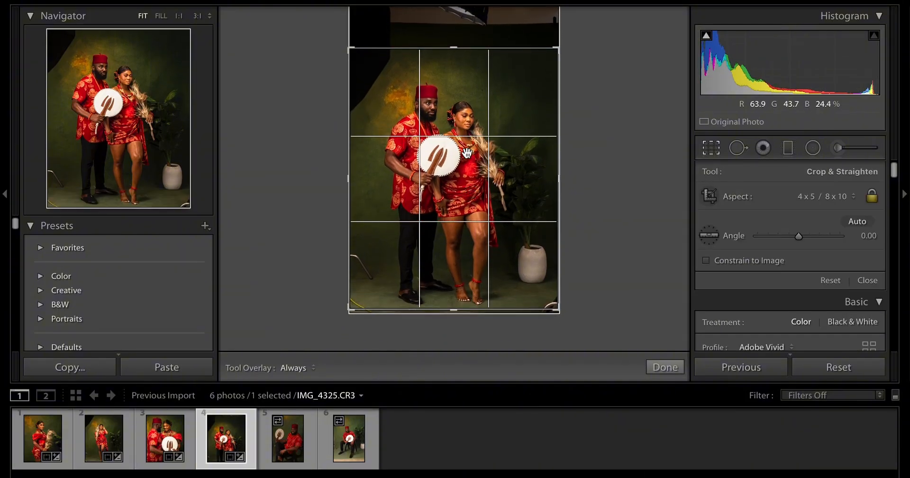
key(Return)
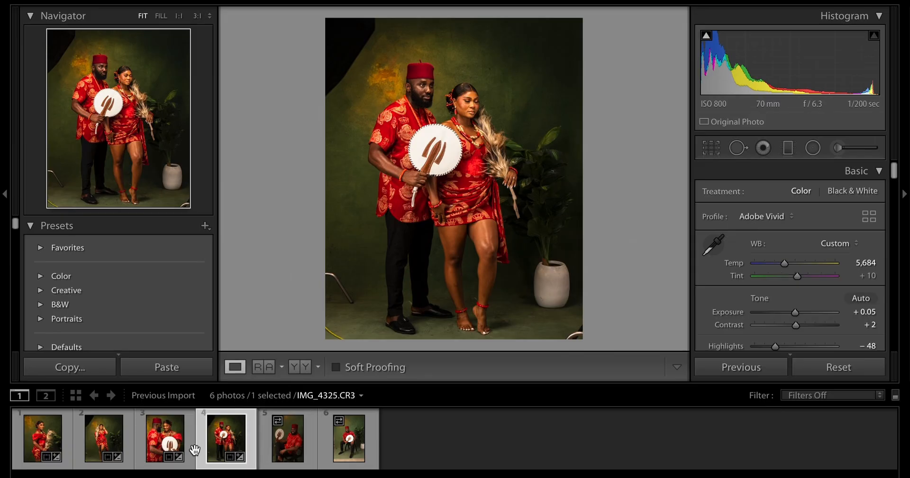
Step: Sync the third photo's develop settings and crop to the fifth photo, the seated man holding the fan
click(189, 448)
ctrl+click(268, 440)
click(758, 368)
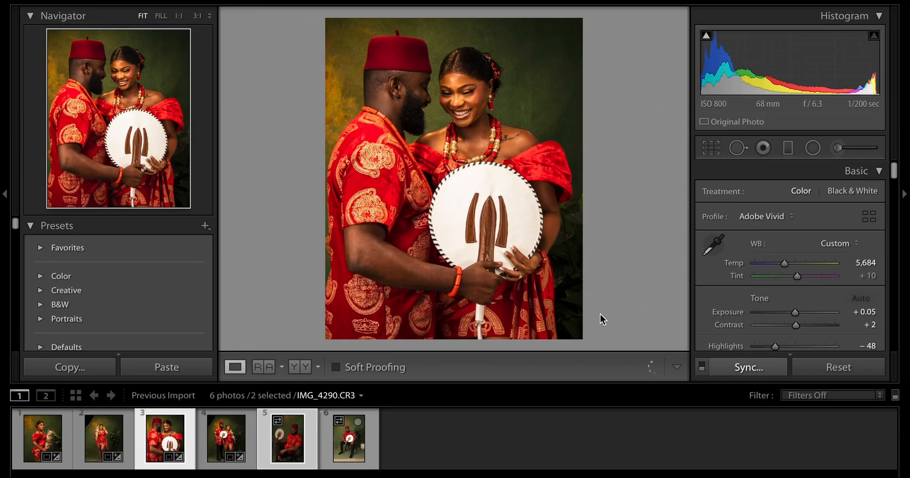
click(664, 323)
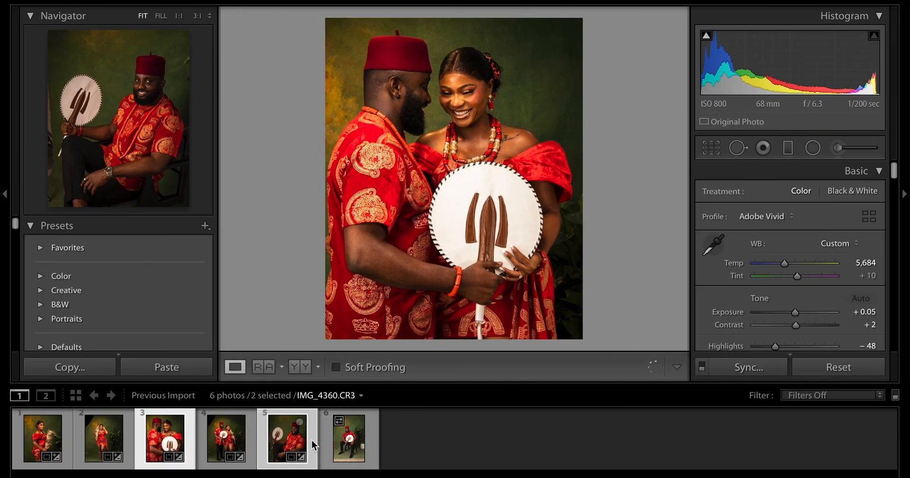
Step: Set the fifth photo's Highlights to -14 and its Exposure to +0.45
key(slash)
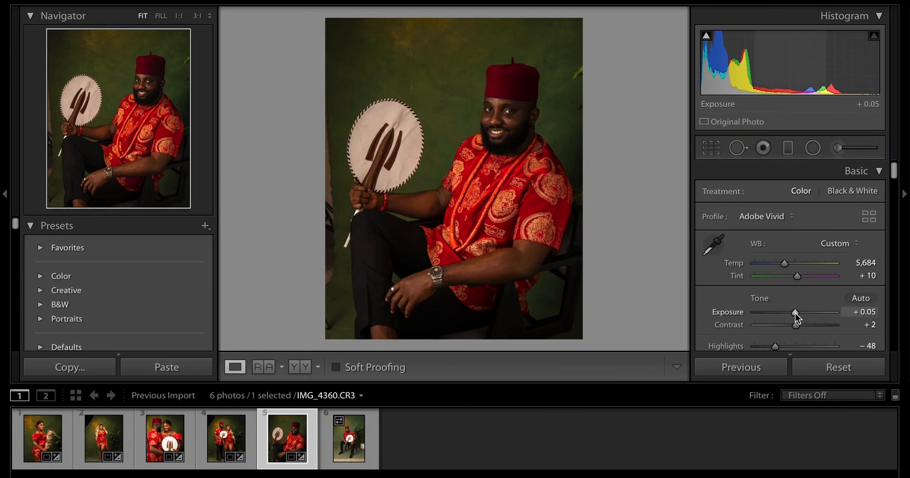
scroll(795, 313, down, 2)
drag(776, 288, 789, 288)
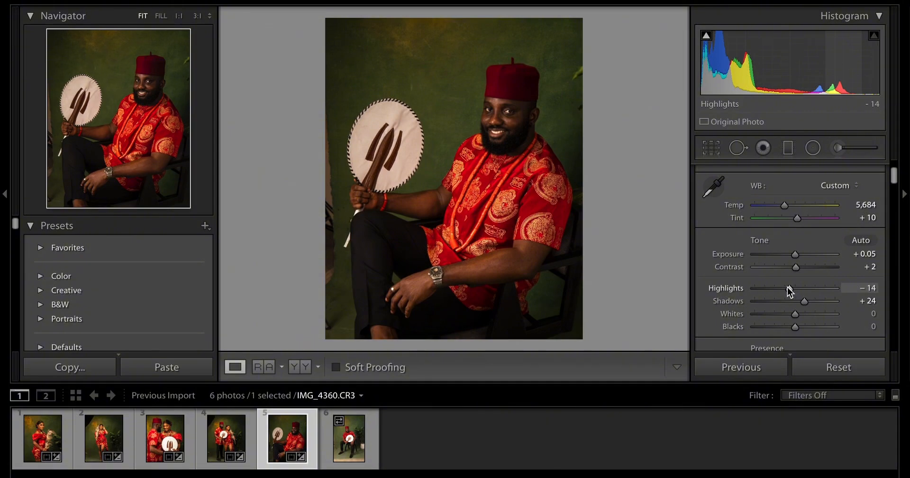
drag(793, 255, 796, 256)
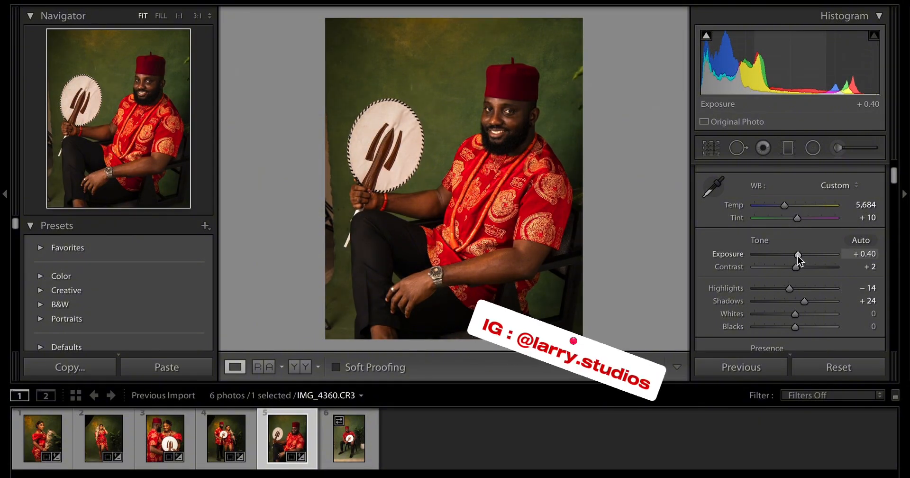
drag(798, 256, 799, 255)
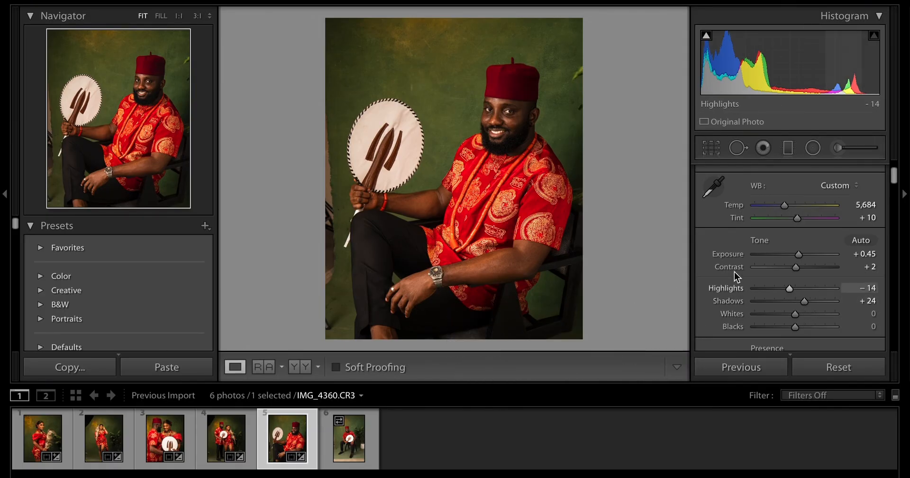
Step: Shift the fifth photo's crop slightly lower to reduce the space above the man's cap and show more of his legs
click(712, 149)
drag(479, 208, 480, 198)
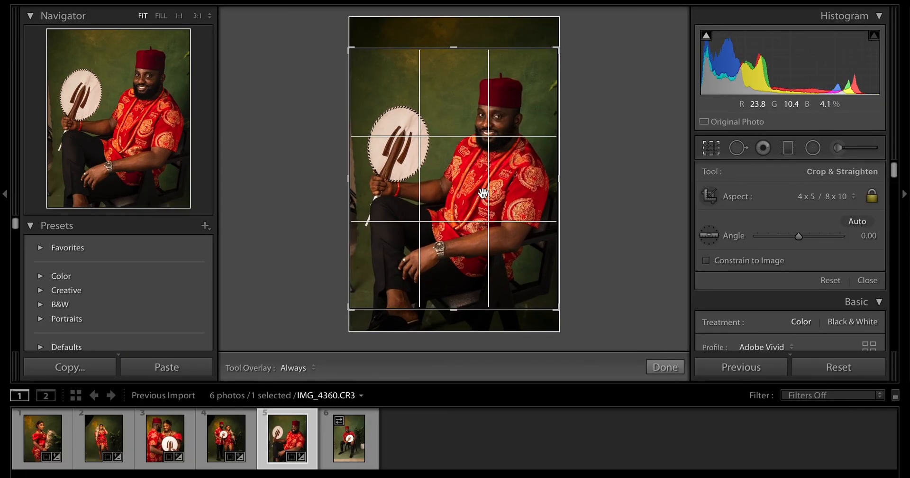
key(Return)
Step: Apply the fifth photo's develop settings to the sixth photo and set its Exposure to +0.15
click(344, 434)
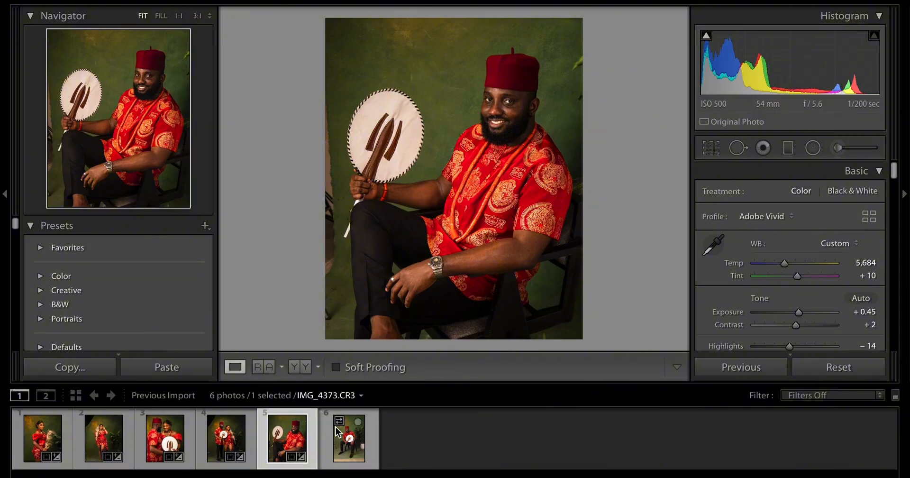
click(712, 363)
drag(800, 312, 799, 315)
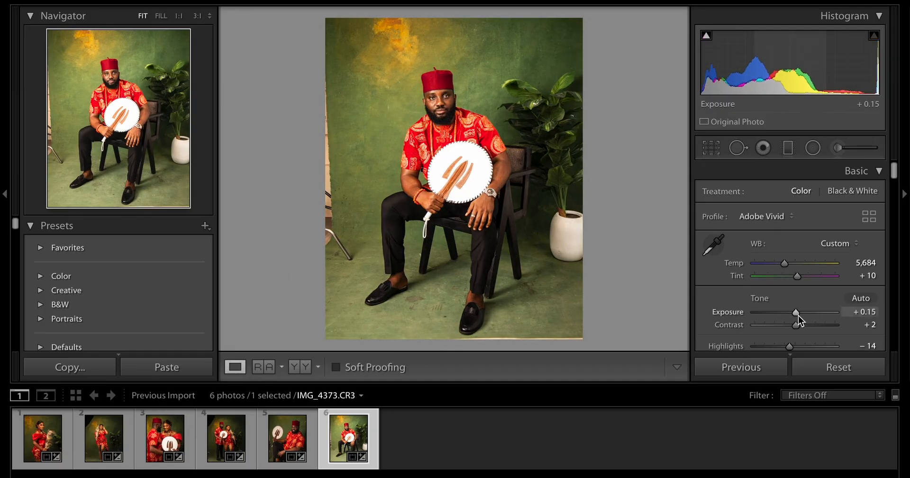
Step: Tighten the sixth photo's crop slightly around the seated man, keeping the 4 x 5 / 8 x 10 aspect
click(712, 149)
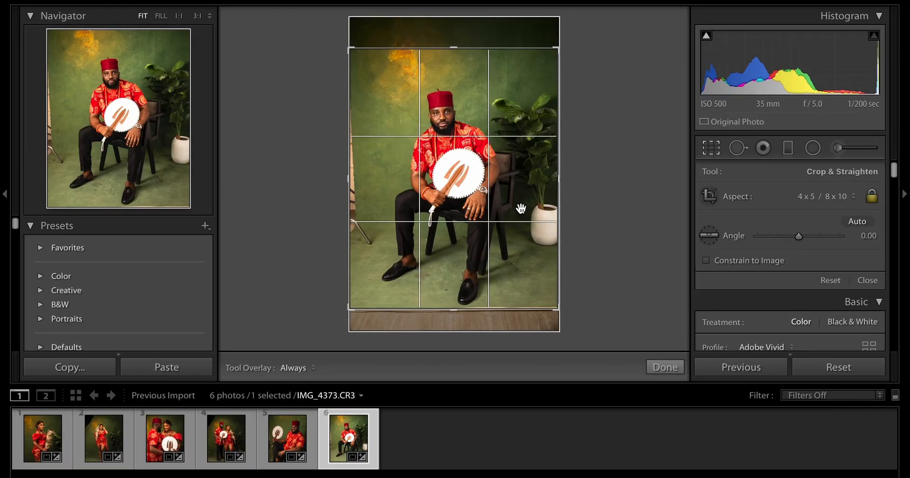
drag(478, 313, 478, 307)
drag(477, 239, 475, 235)
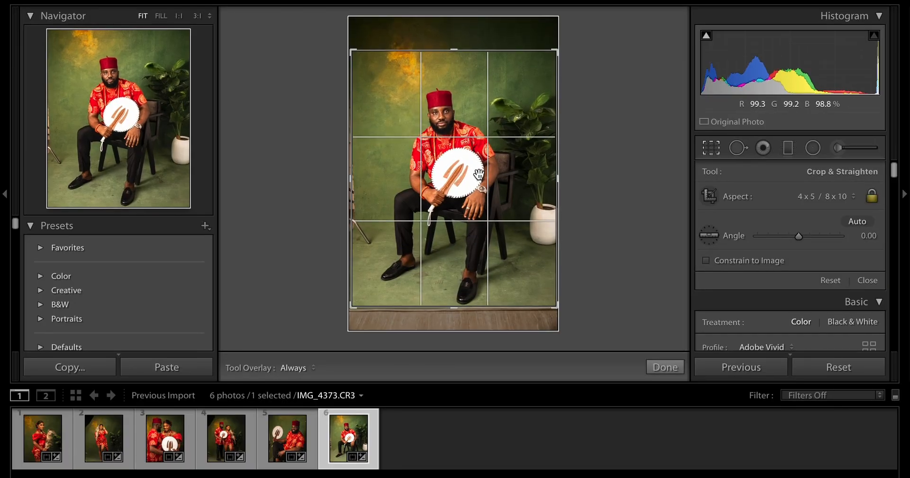
drag(440, 50, 440, 53)
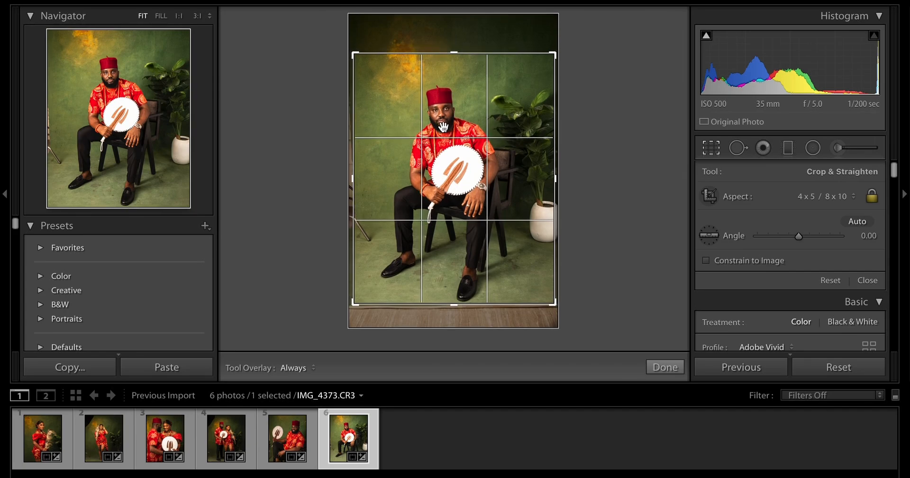
key(Return)
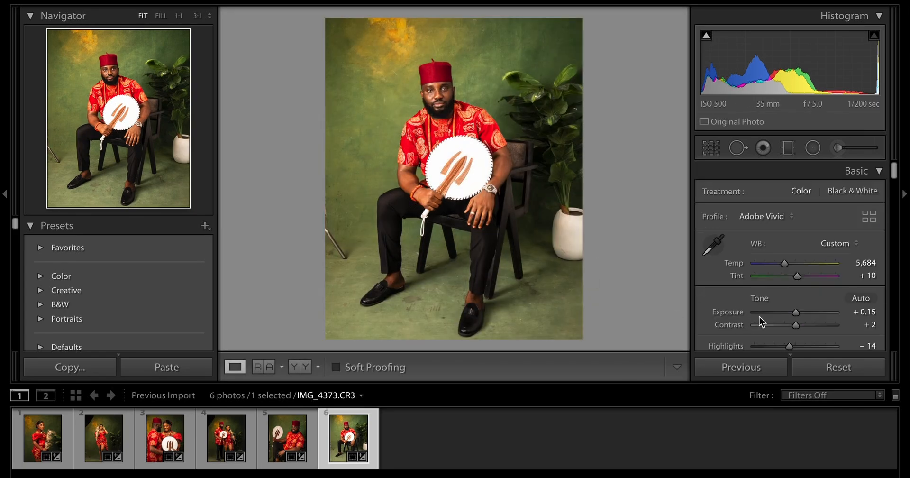
Step: Set the sixth photo's Shadows to -7 and select all six photos
scroll(775, 309, down, 3)
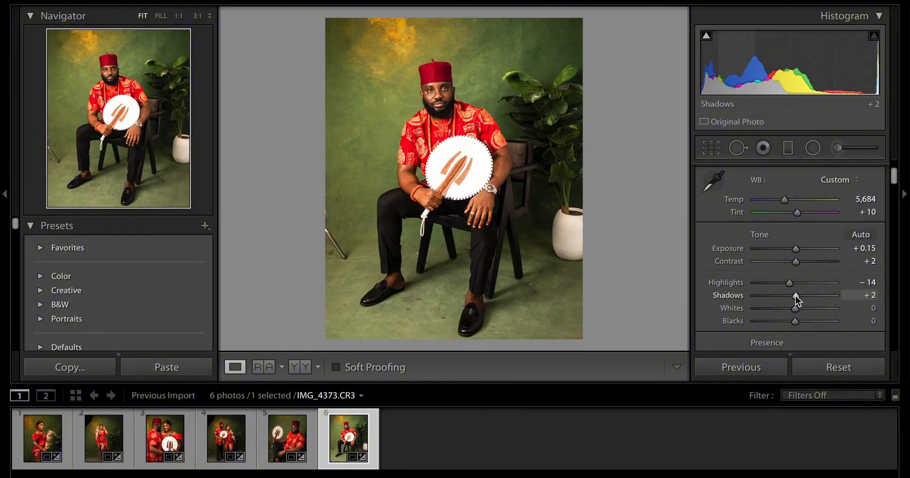
drag(792, 296, 789, 297)
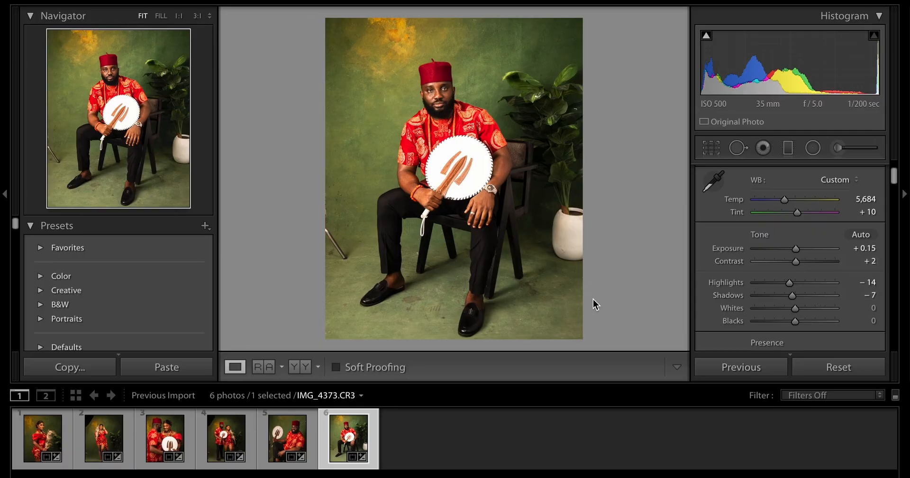
shift+click(21, 447)
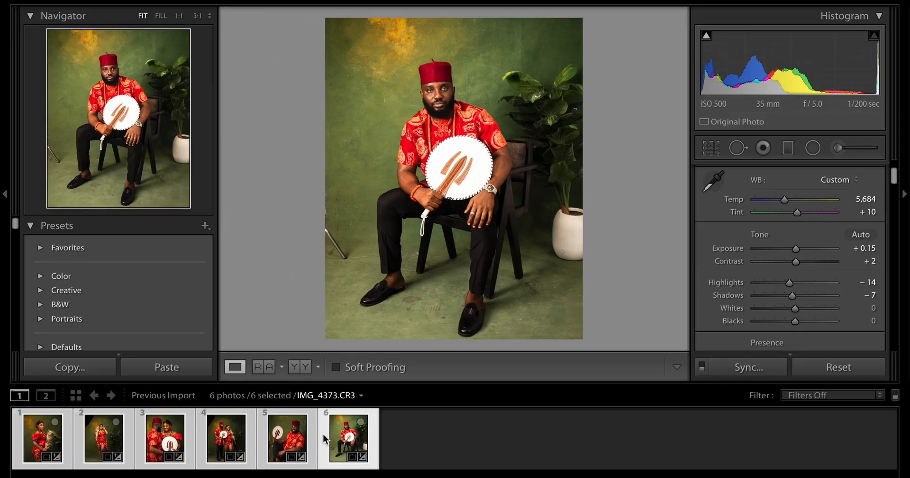
Step: Switch to Finder and open the clear view folder inside Documents
key(super+m)
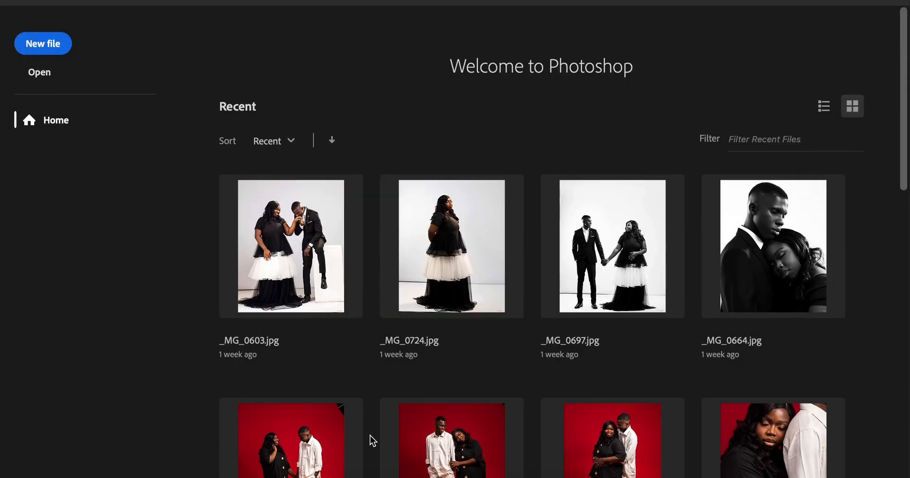
click(350, 471)
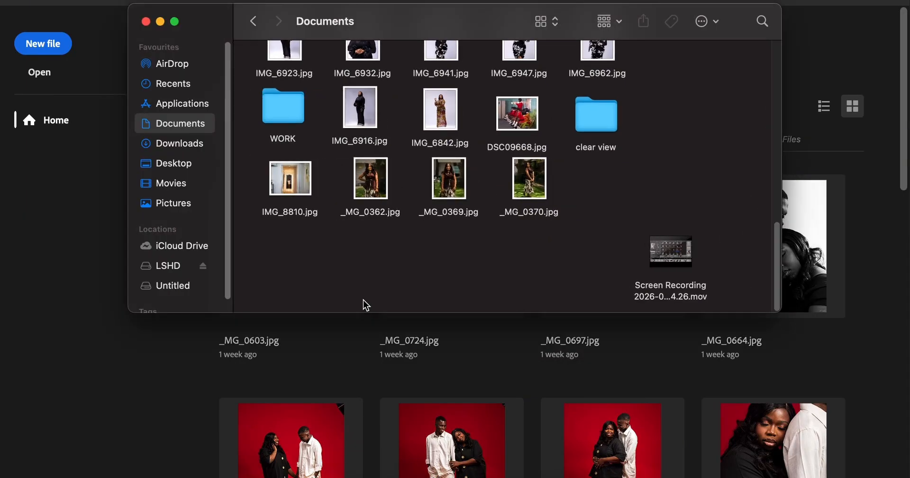
scroll(459, 189, up, 3)
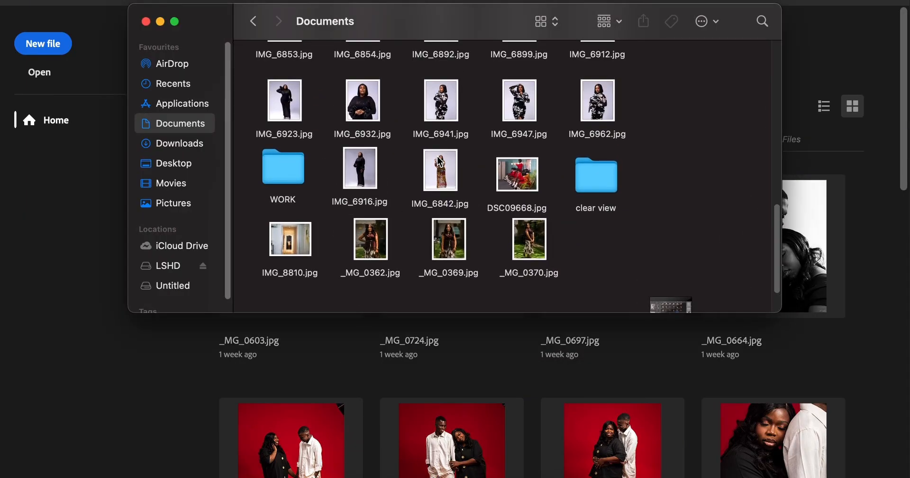
scroll(451, 166, up, 5)
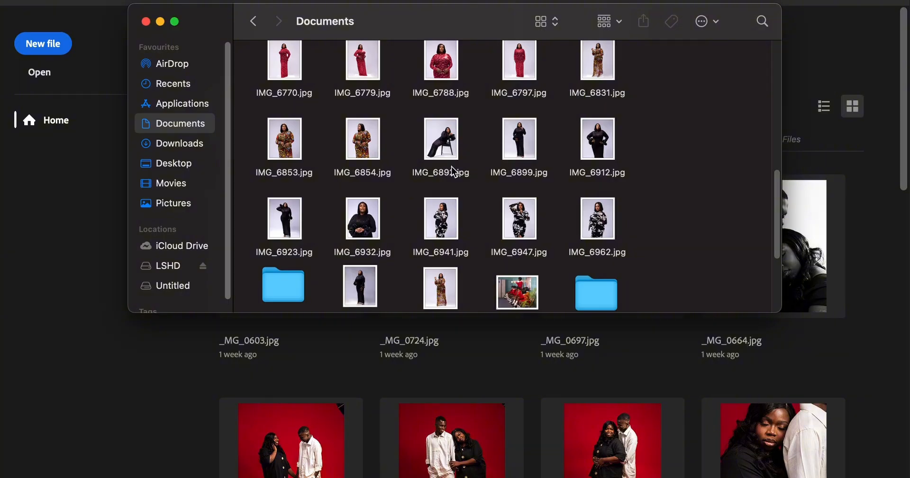
scroll(454, 172, down, 3)
click(588, 222)
double_click(588, 223)
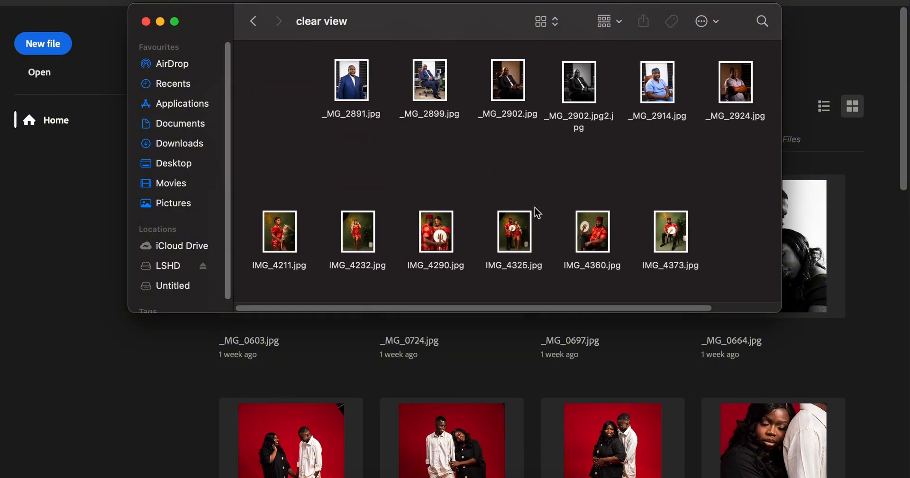
Step: Open IMG_4211.jpg, IMG_4290.jpg and IMG_4360.jpg together in Photoshop, passing them through Camera Raw without adjustments
drag(263, 201, 444, 246)
click(315, 247)
click(296, 244)
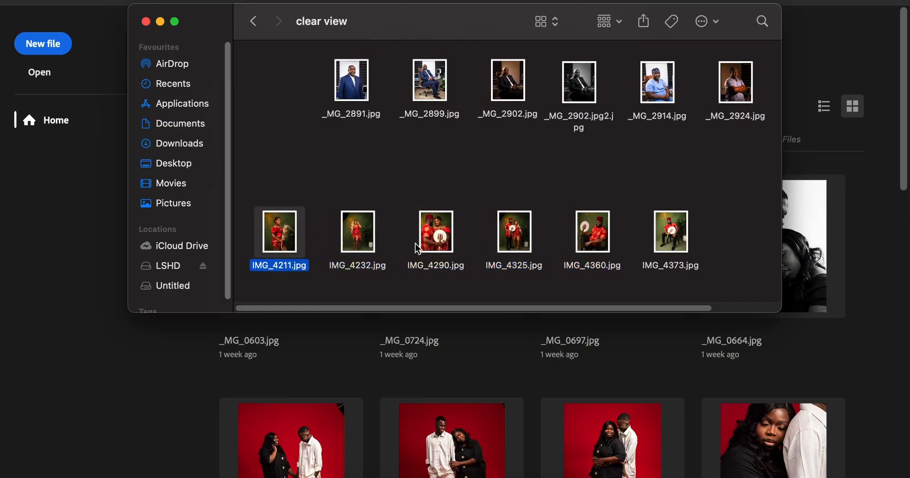
super+click(439, 237)
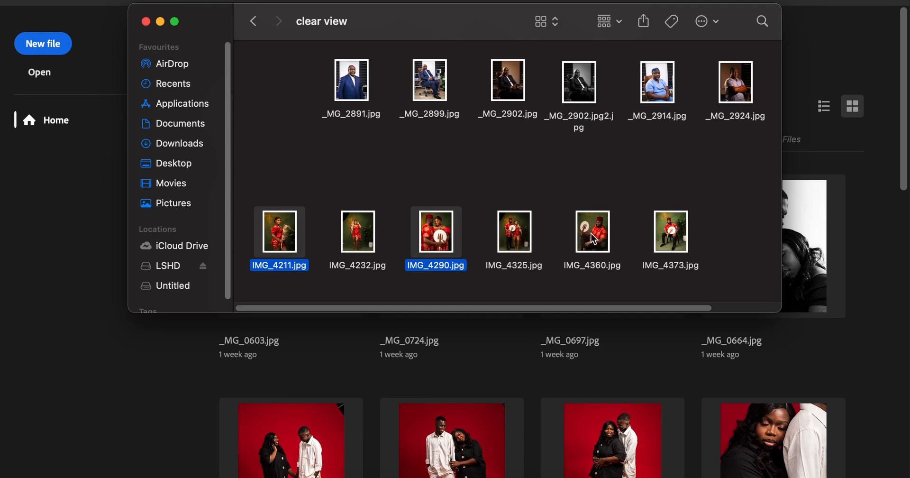
super+click(596, 239)
drag(592, 240, 599, 403)
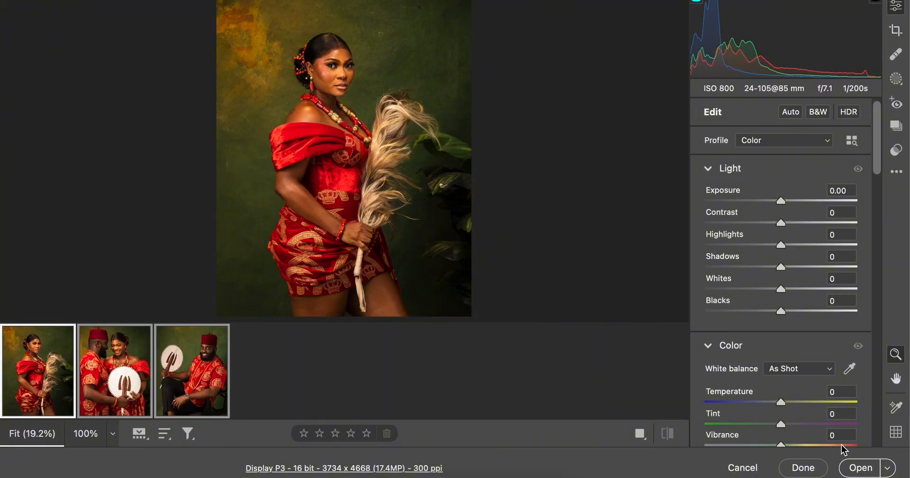
click(861, 469)
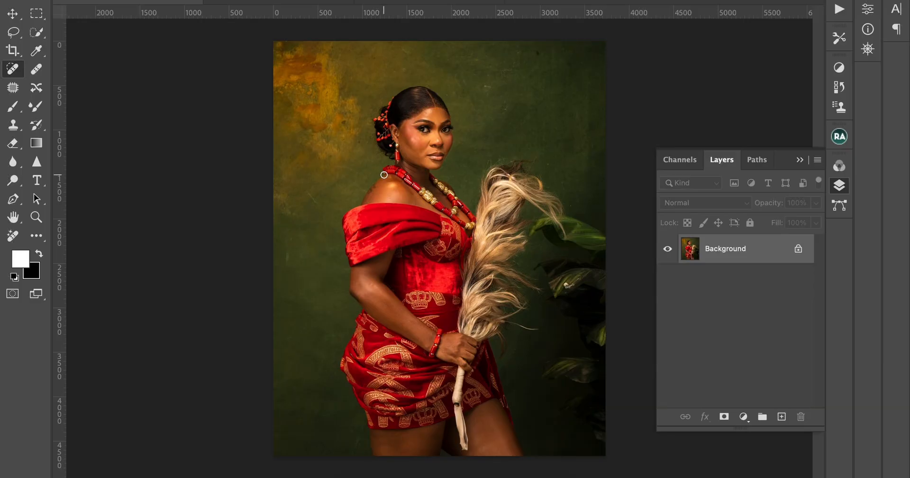
Step: Duplicate the Background layer and heal marks on the green backdrop beside the woman on the copy
key(ctrl+j)
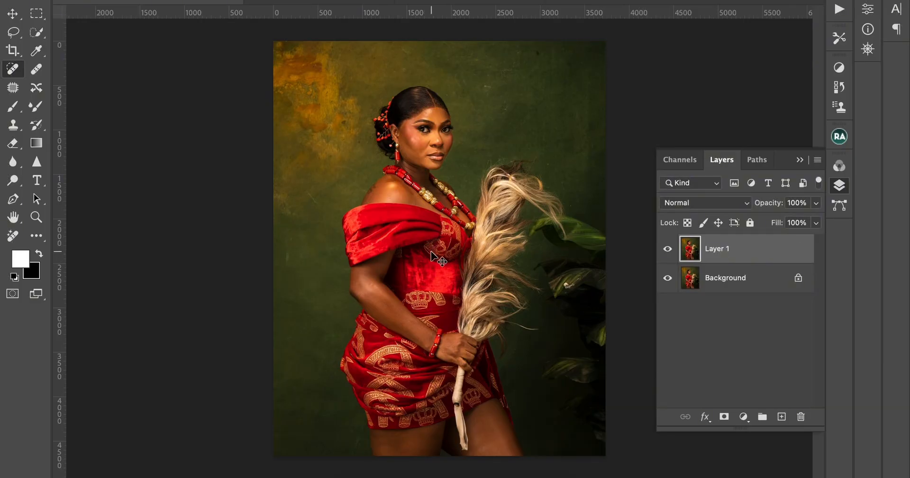
key(ctrl+plus)
key(ctrl+plus)
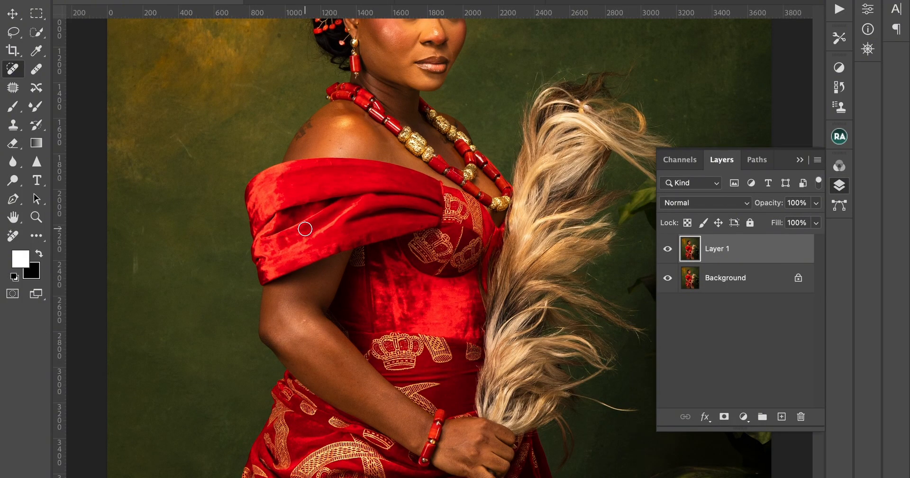
scroll(306, 228, up, 5)
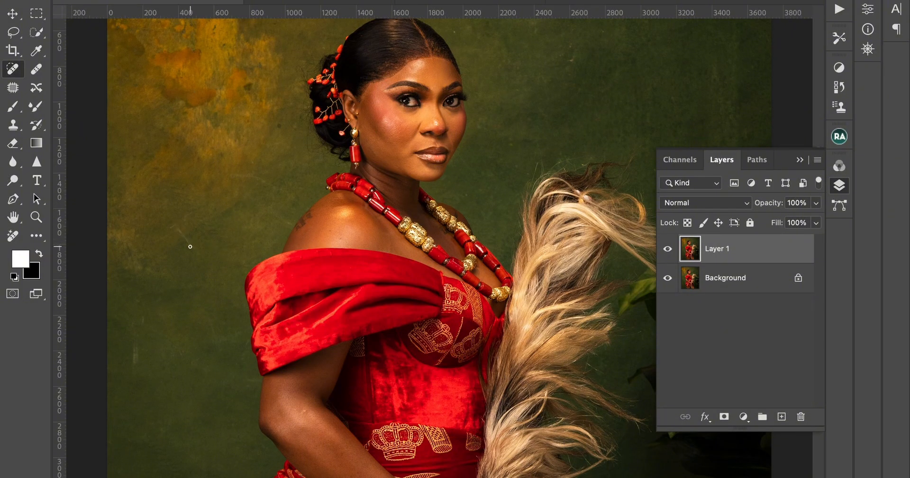
drag(141, 304, 135, 320)
scroll(297, 209, up, 3)
mouse_move(309, 219)
mouse_down()
mouse_move(307, 181)
mouse_move(295, 166)
mouse_up()
key(bracketright)
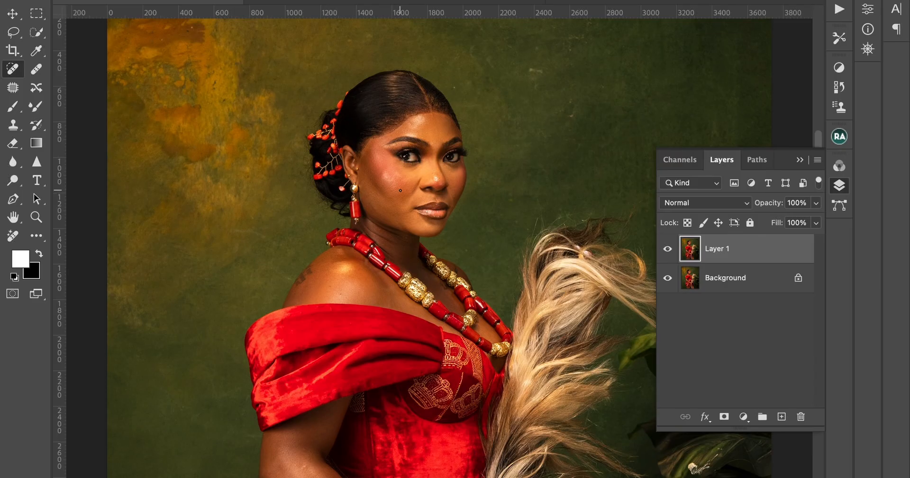
Step: Heal small flaws along the edge of the woman's hairline and temple with a small brush
key(ctrl+plus)
key(ctrl+plus)
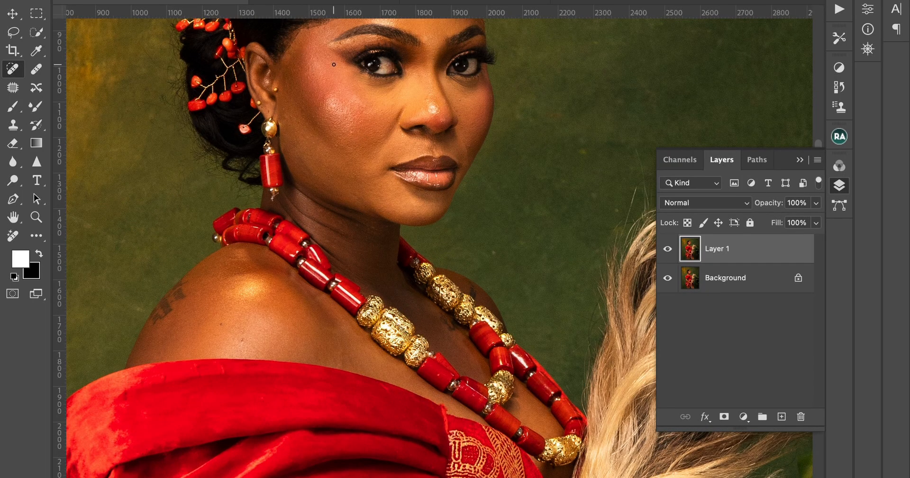
scroll(334, 64, up, 3)
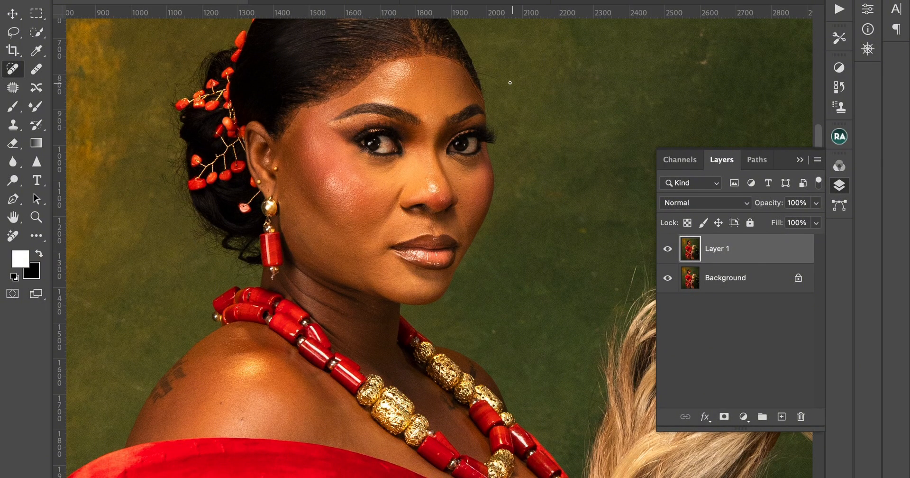
drag(478, 69, 478, 67)
drag(489, 111, 489, 107)
scroll(349, 105, up, 3)
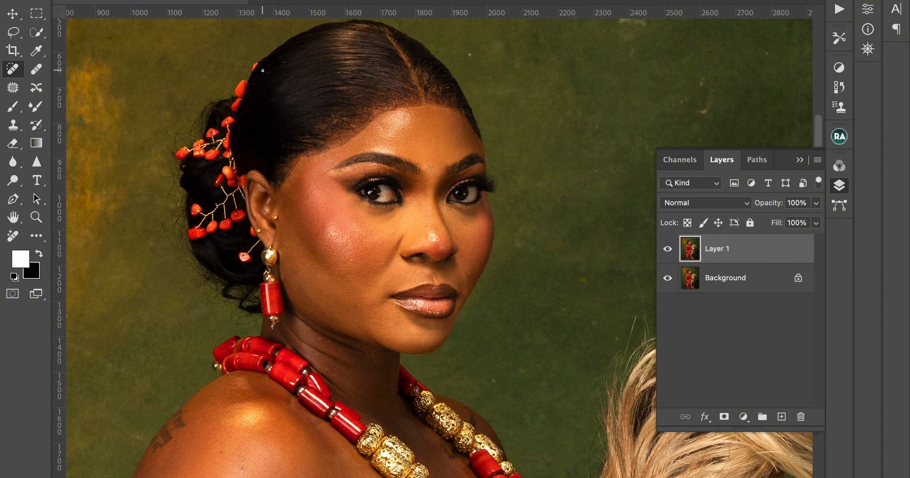
Step: Heal spots around the woman's bare shoulder and the upper edge of her red sleeve with a larger brush
scroll(362, 84, up, 4)
key(super+minus)
scroll(328, 247, down, 8)
key(bracketright)
key(bracketright)
key(bracketright)
click(311, 287)
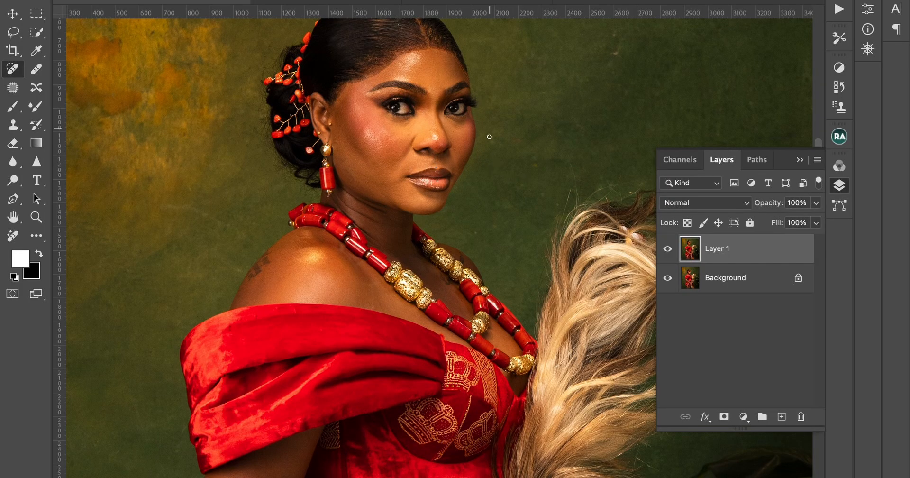
scroll(488, 138, down, 5)
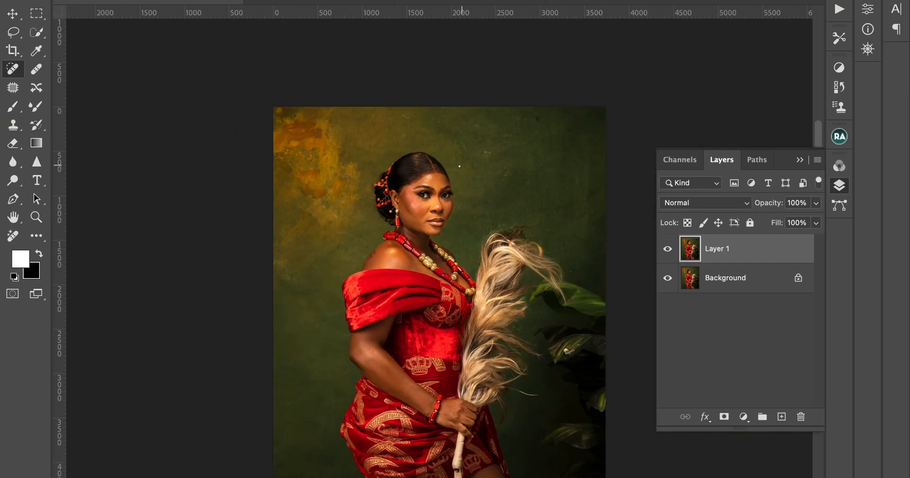
scroll(457, 168, up, 5)
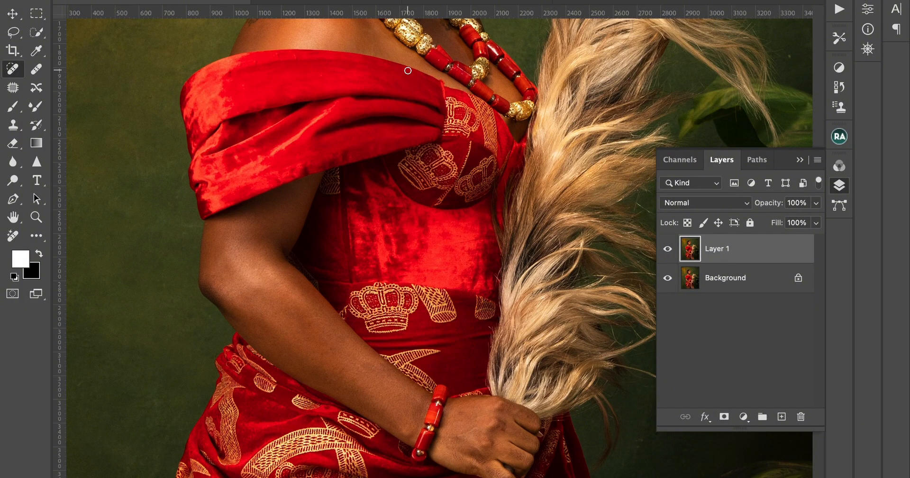
click(374, 51)
scroll(357, 49, up, 5)
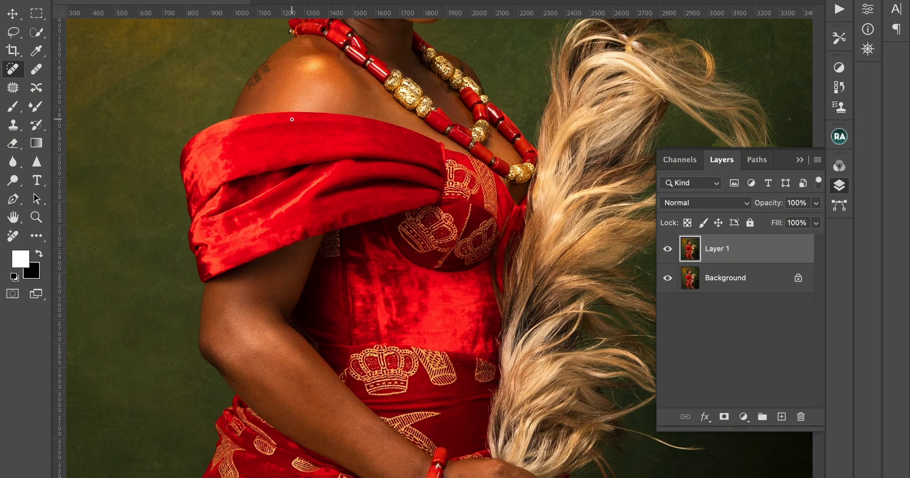
Step: Heal the small marks on the woman's hand holding the horsetail whisk
scroll(379, 268, down, 5)
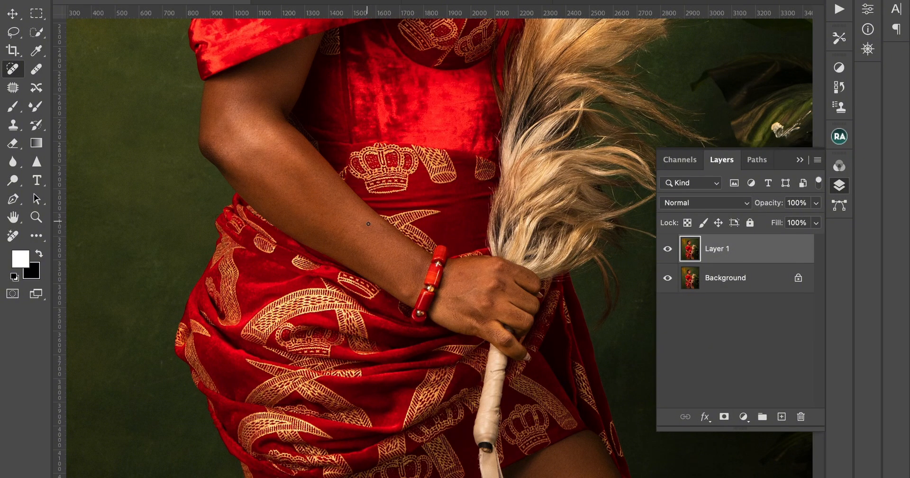
click(461, 273)
drag(474, 289, 465, 297)
click(498, 287)
scroll(474, 275, down, 5)
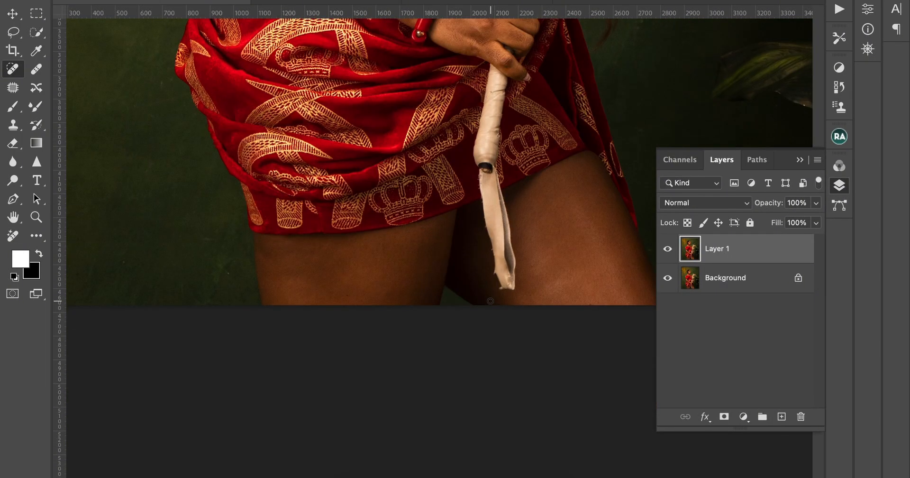
Step: Heal the scuffs and light marks on the backdrop above the woman's head and beside the whisk
scroll(488, 303, up, 6)
scroll(488, 303, down, 5)
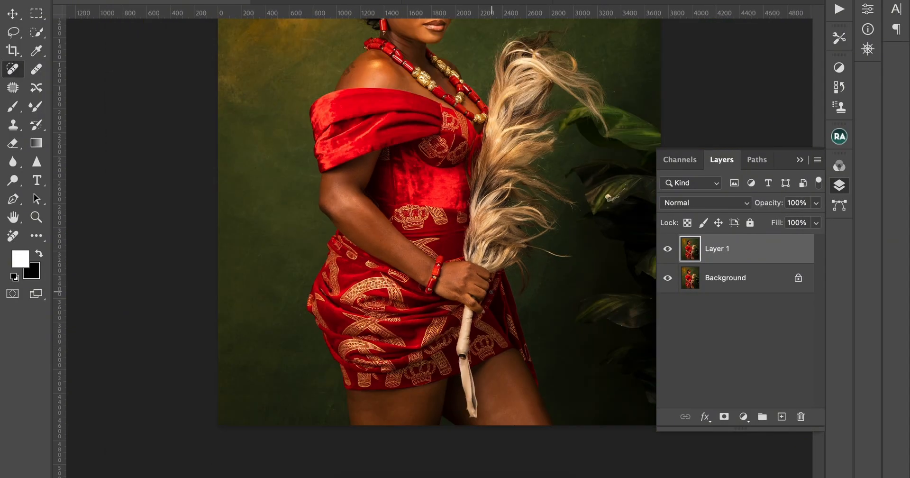
scroll(490, 292, down, 1)
scroll(489, 292, right, 3)
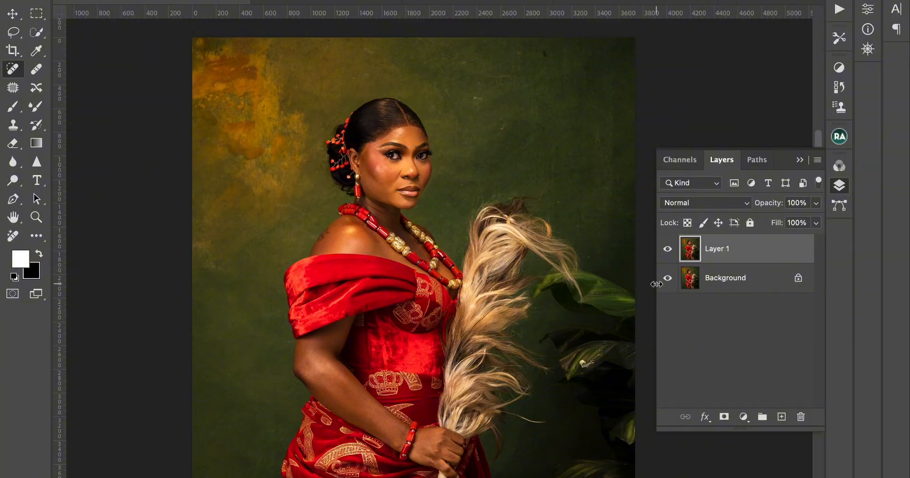
drag(579, 226, 568, 225)
mouse_move(474, 100)
mouse_down()
mouse_move(487, 97)
mouse_move(476, 81)
mouse_up()
mouse_move(521, 57)
mouse_down()
mouse_move(515, 65)
mouse_move(556, 61)
mouse_up()
mouse_move(506, 80)
mouse_down()
mouse_move(503, 87)
mouse_move(462, 86)
mouse_up()
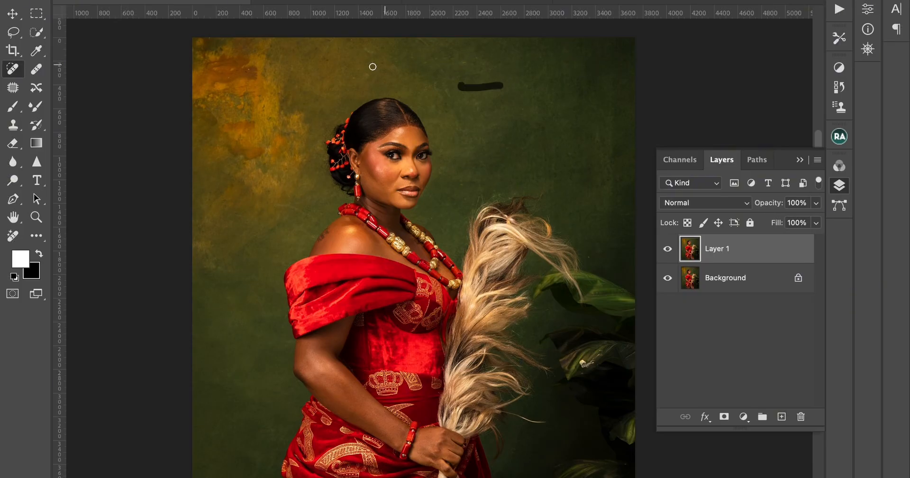
mouse_move(475, 55)
mouse_down()
mouse_move(439, 67)
mouse_move(381, 66)
mouse_move(349, 82)
mouse_up()
drag(363, 48, 423, 46)
drag(476, 178, 461, 182)
Step: Compare the retouched Layer 1 with the original by toggling its visibility
click(668, 250)
click(668, 249)
click(669, 250)
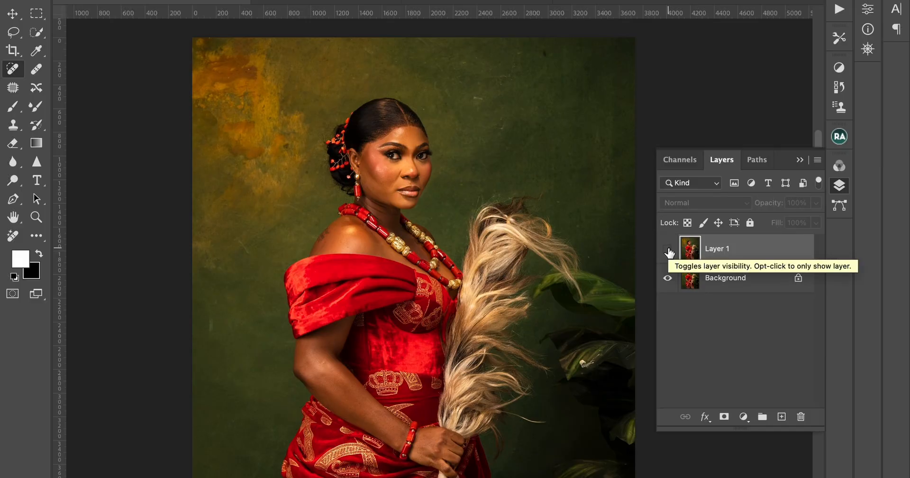
click(669, 250)
click(668, 250)
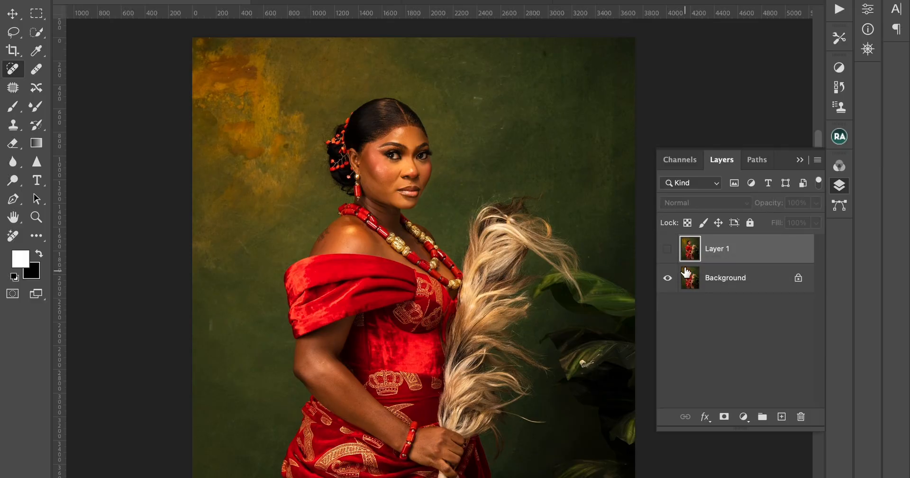
Step: Run the Advanced Frequency Separation action and set its Gaussian Blur radius to 3.5 pixels
click(840, 9)
click(678, 381)
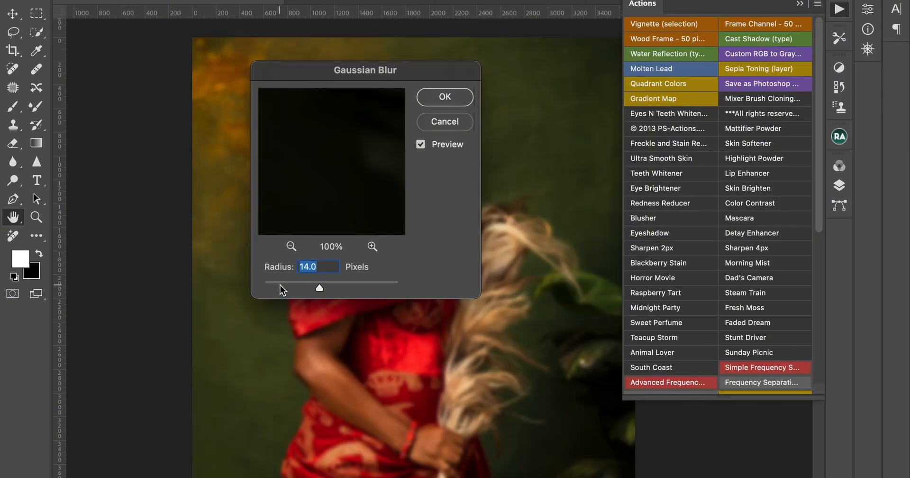
click(289, 283)
drag(289, 285, 290, 286)
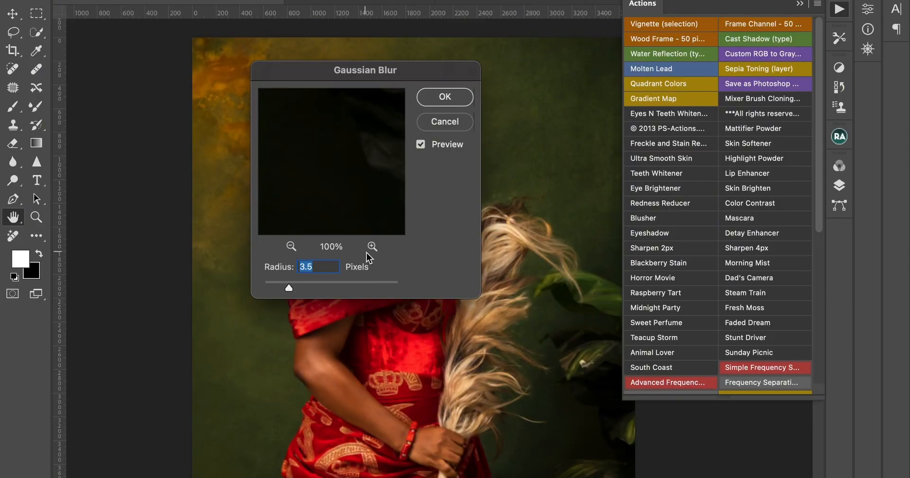
Step: Center the blur preview on the woman's face and necklace, and apply the Gaussian Blur
click(294, 245)
click(294, 245)
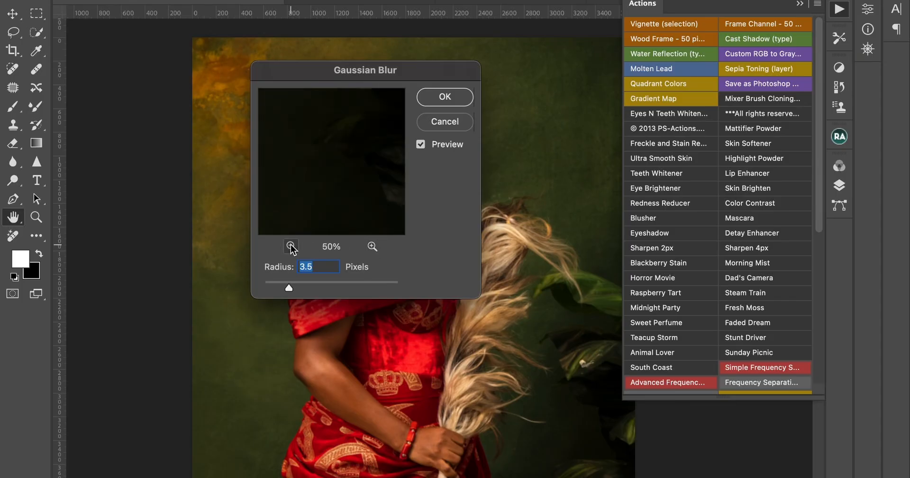
click(294, 246)
click(293, 246)
click(294, 246)
drag(303, 145, 343, 195)
drag(341, 126, 345, 159)
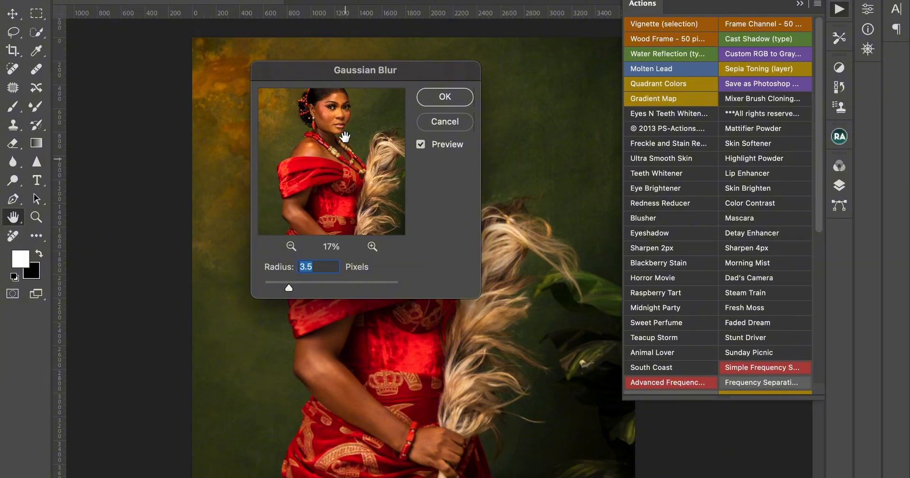
drag(347, 128, 349, 142)
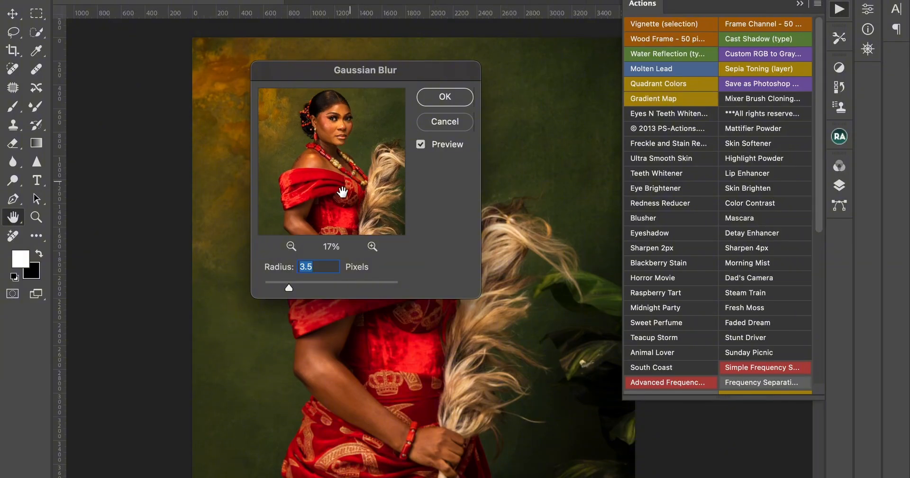
click(373, 246)
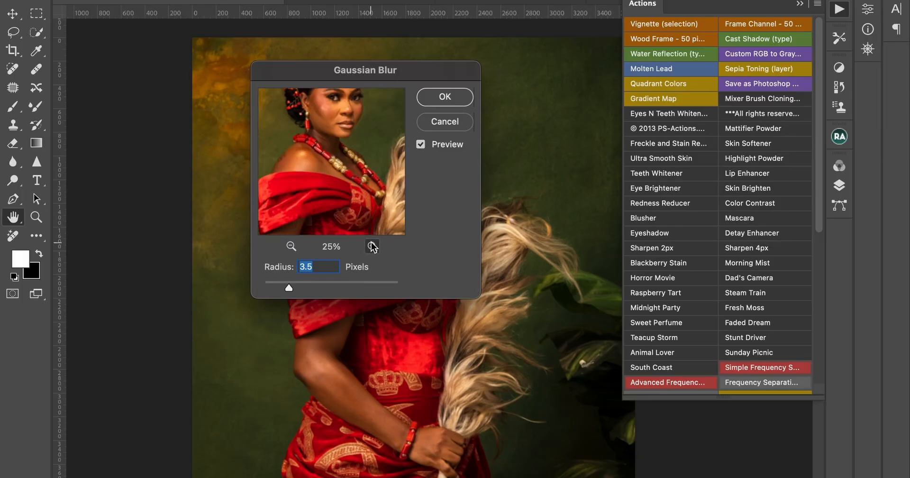
click(373, 246)
drag(334, 147, 366, 177)
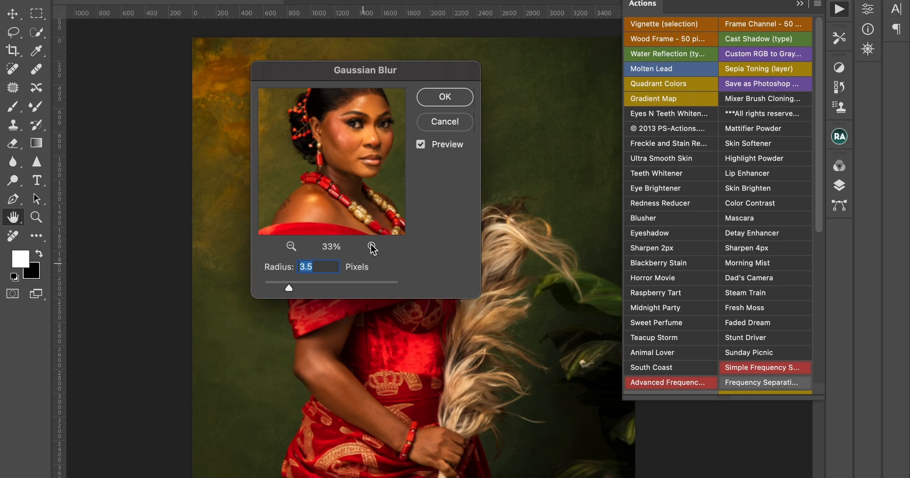
click(442, 97)
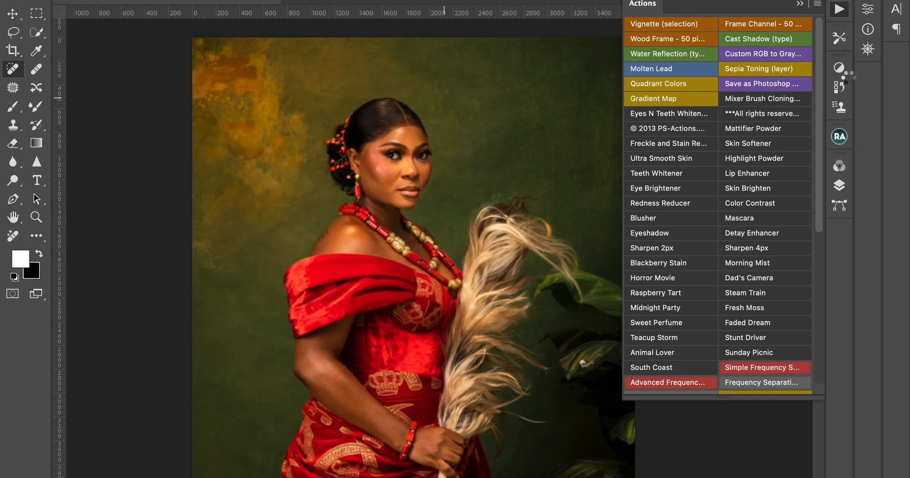
Step: Collapse the Check Layer group, and hide the High Frequency layer to work on the Low Frequency Edit layer
click(801, 4)
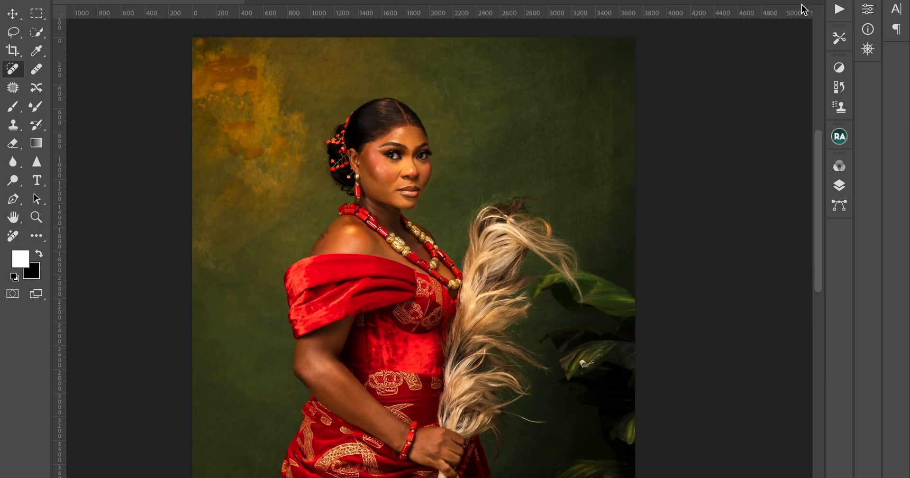
click(840, 185)
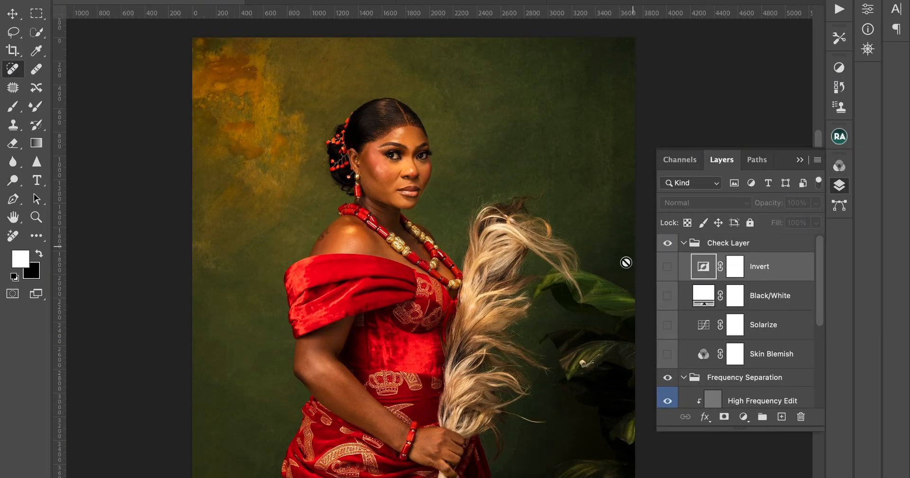
click(683, 242)
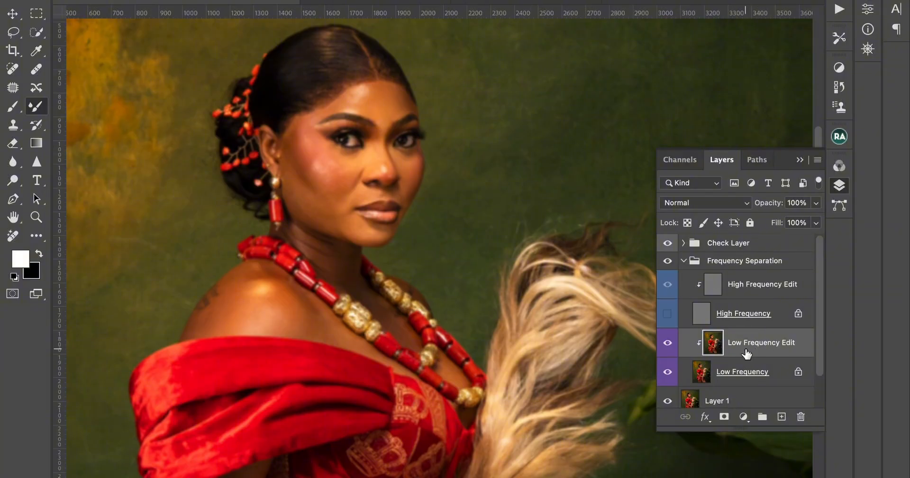
Step: Blend the skin tones on the woman's face with the Mixer Brush on the Low Frequency Edit layer
key(super+minus)
key(super+minus)
key(super+minus)
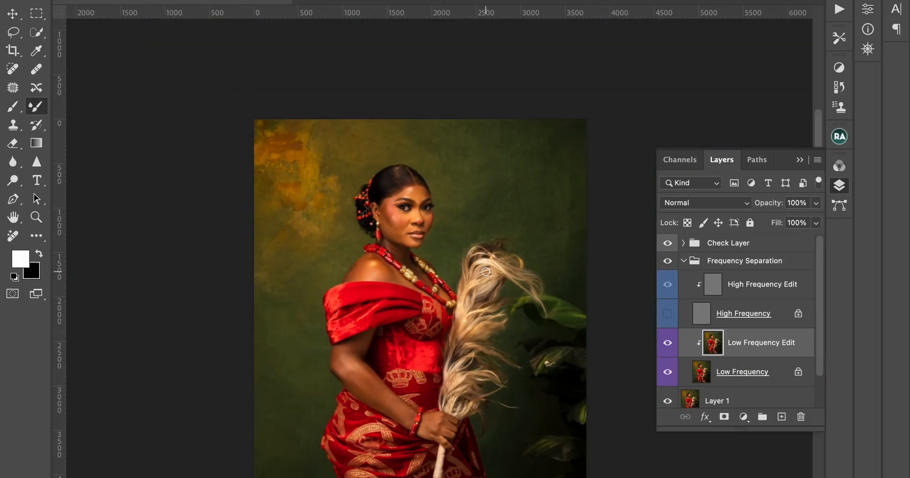
scroll(486, 271, down, 3)
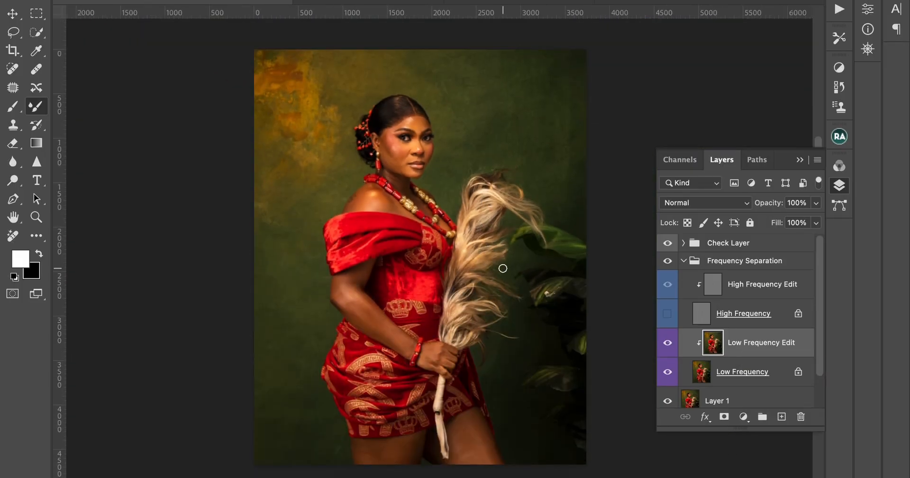
key(super+plus)
key(super+plus)
key(super+plus)
scroll(359, 203, up, 8)
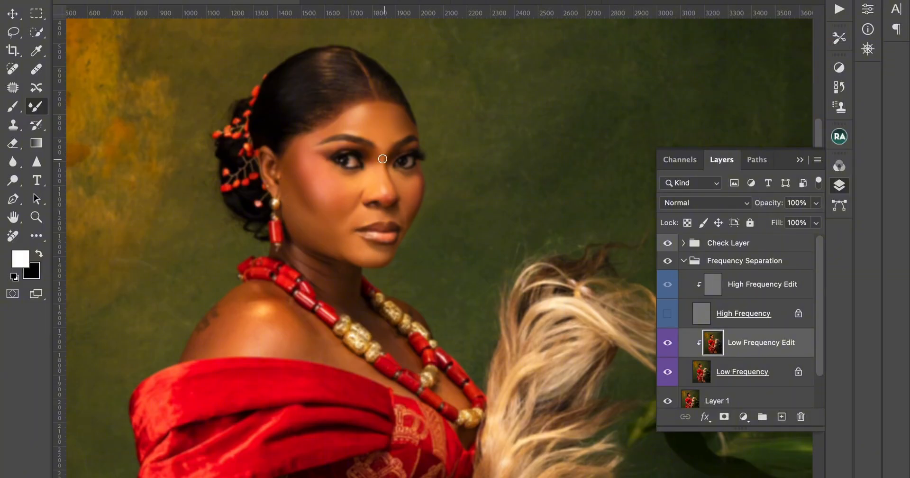
Step: Blend the skin tones on the woman's shoulder, arm and hand with a larger Mixer Brush
scroll(329, 193, down, 3)
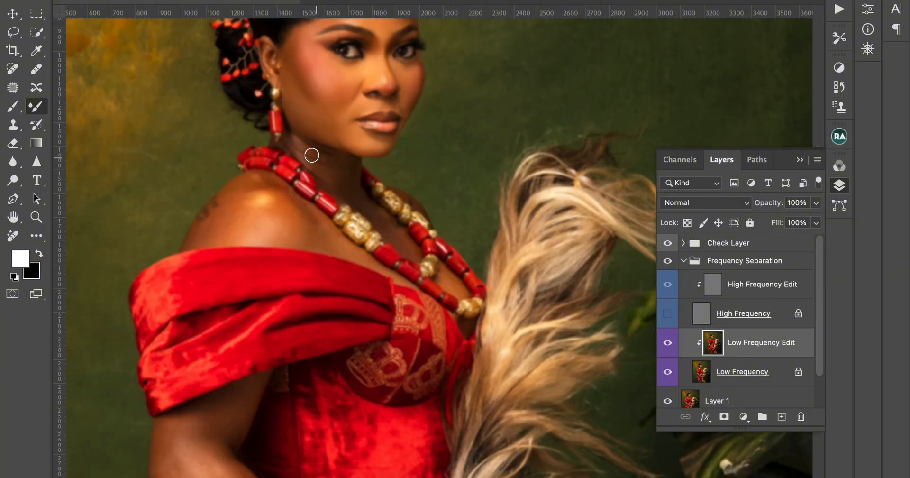
key(bracketright)
key(bracketright)
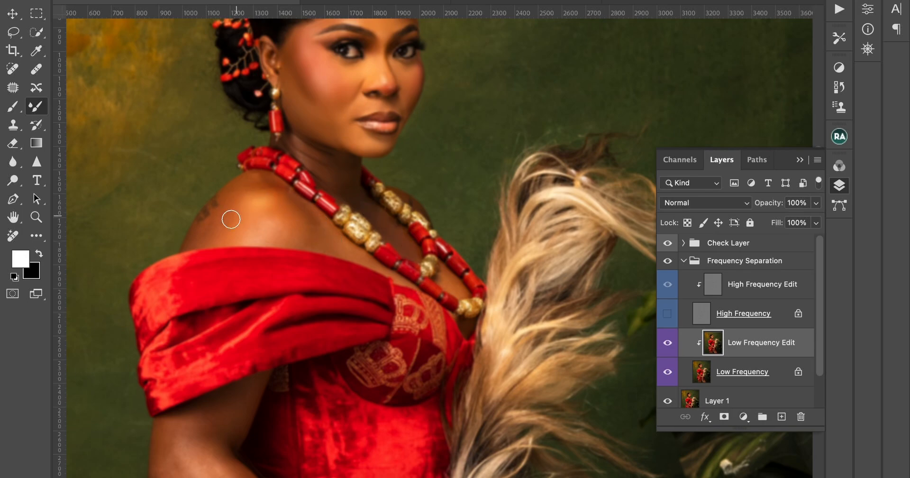
scroll(446, 286, down, 8)
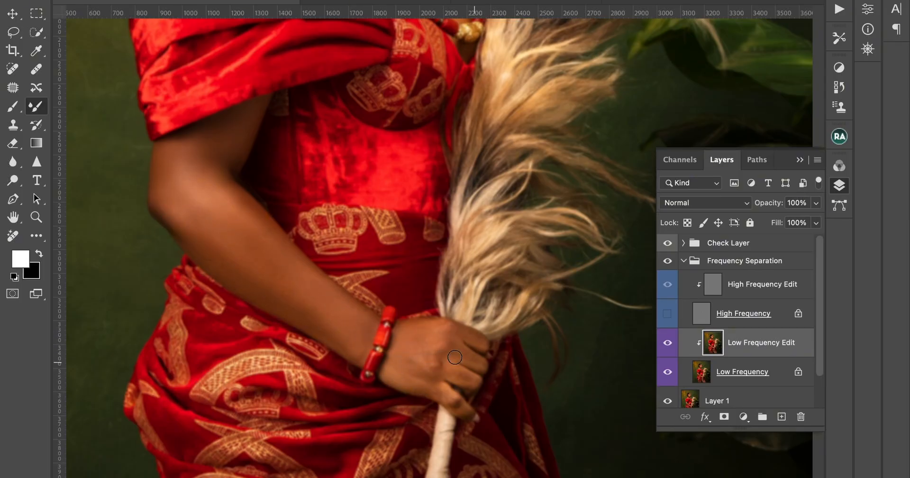
scroll(495, 280, up, 5)
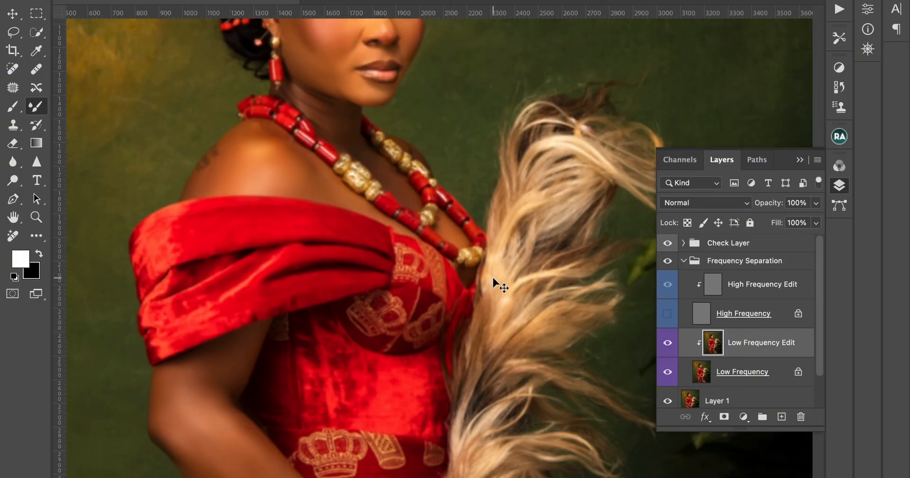
Step: Smooth the skin of the thigh beneath the front of the skirt hem, adjusting the Mixer Brush size as needed
key(super+minus)
scroll(483, 276, down, 5)
scroll(423, 277, down, 5)
key(bracketright)
key(bracketright)
key(bracketright)
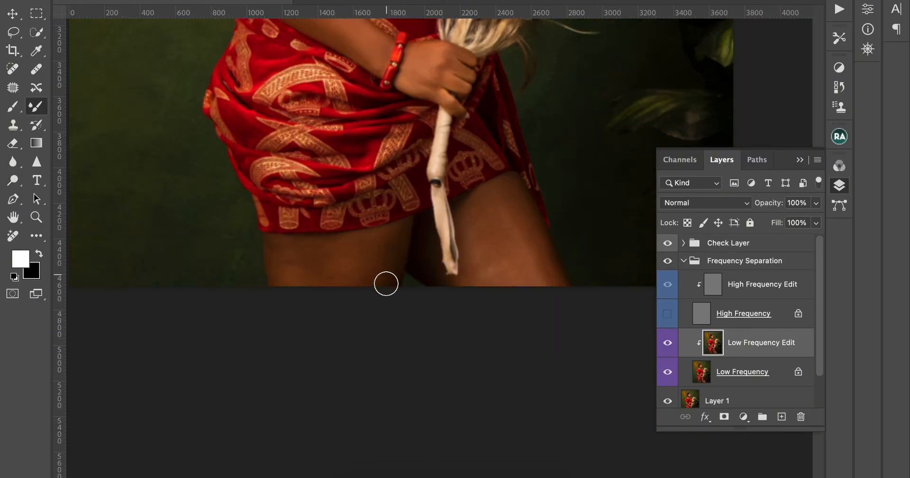
mouse_move(379, 256)
mouse_down()
mouse_move(352, 246)
mouse_move(296, 266)
mouse_move(301, 248)
mouse_move(316, 241)
mouse_up()
key(bracketright)
key(bracketright)
key(bracketleft)
key(bracketleft)
key(bracketleft)
key(bracketleft)
key(bracketright)
key(bracketright)
drag(356, 275, 286, 274)
key(bracketleft)
drag(378, 250, 388, 247)
Step: Smooth the skin of the other thigh beside the whisk handle with varied Mixer Brush sizes
key(bracketright)
key(bracketright)
drag(495, 261, 480, 273)
key(bracketleft)
drag(473, 223, 474, 285)
key(bracketleft)
key(bracketleft)
key(bracketleft)
key(bracketright)
key(bracketright)
key(bracketleft)
Step: Check the skin smoothing with the High Frequency layer shown and hidden, from the full figure to a facial close-up
key(ctrl+0)
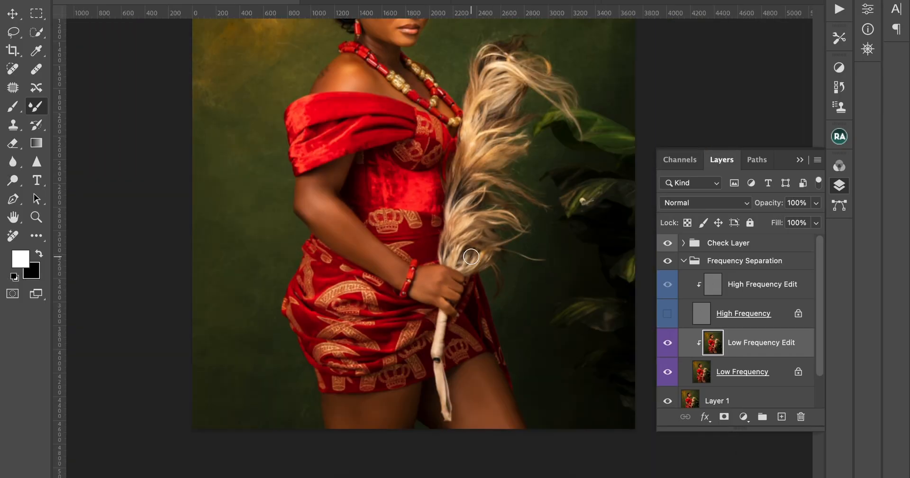
click(667, 313)
key(ctrl+plus)
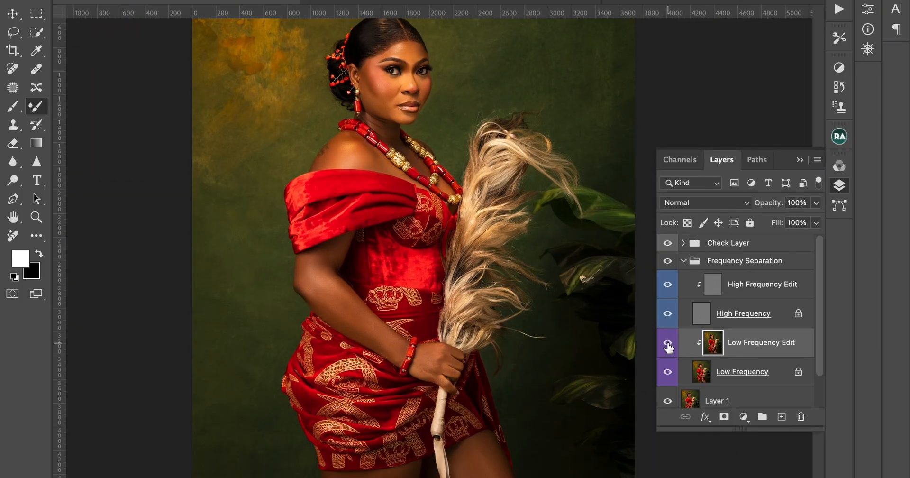
key(ctrl+plus)
click(662, 318)
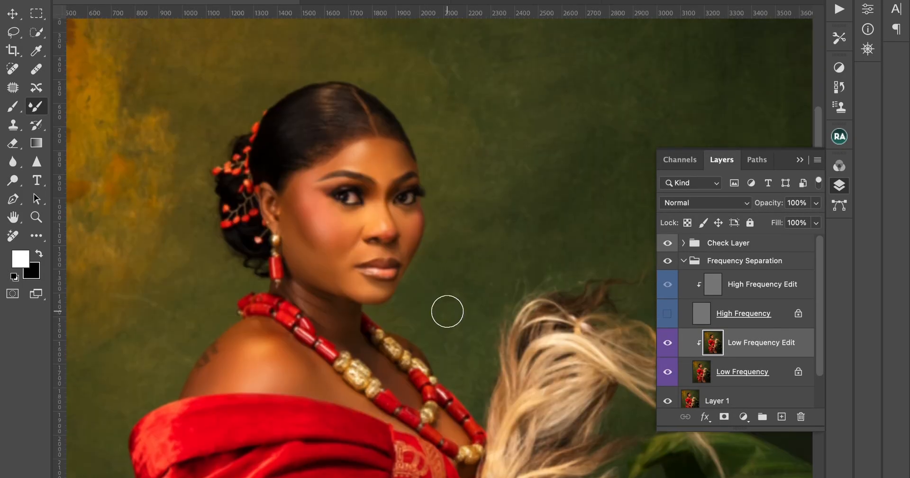
key(ctrl+plus)
key(ctrl+plus)
key(ctrl+plus)
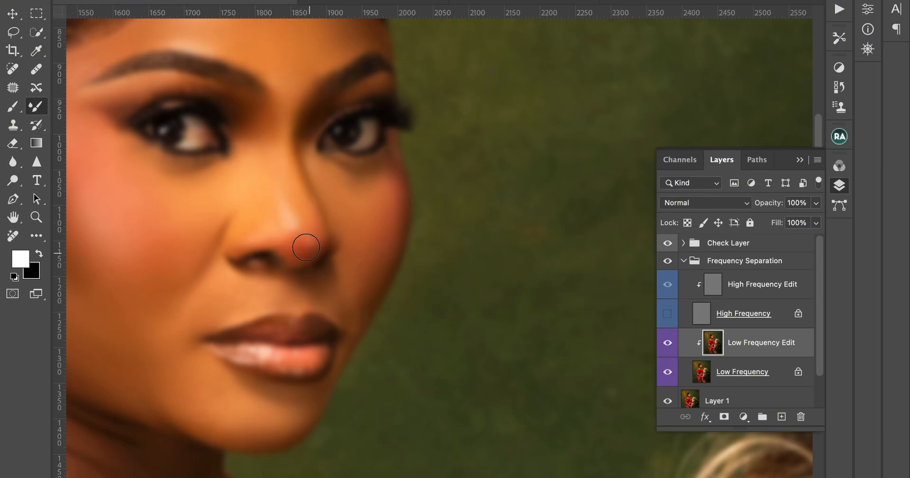
key(ctrl+minus)
key(ctrl+minus)
key(ctrl+minus)
key(ctrl+minus)
key(ctrl+minus)
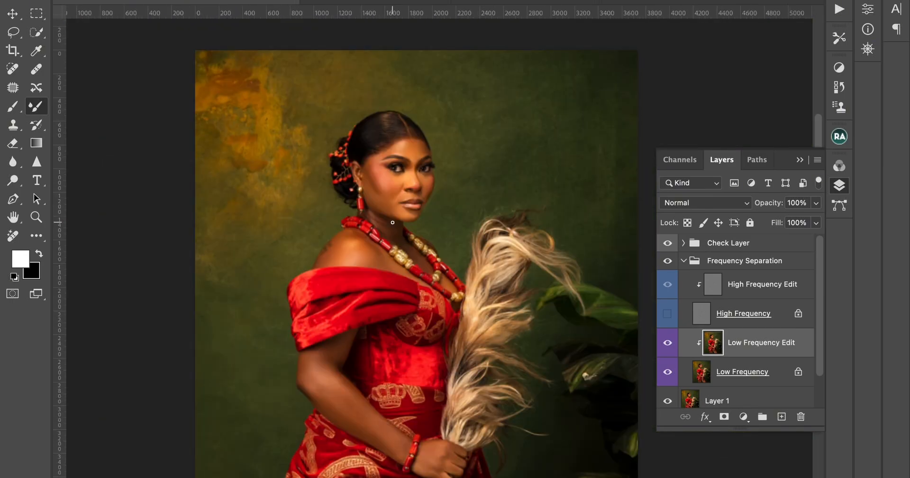
Step: Show the High Frequency layer again and set the Low Frequency Edit layer's opacity to 85%
click(668, 313)
click(816, 203)
drag(819, 220, 806, 221)
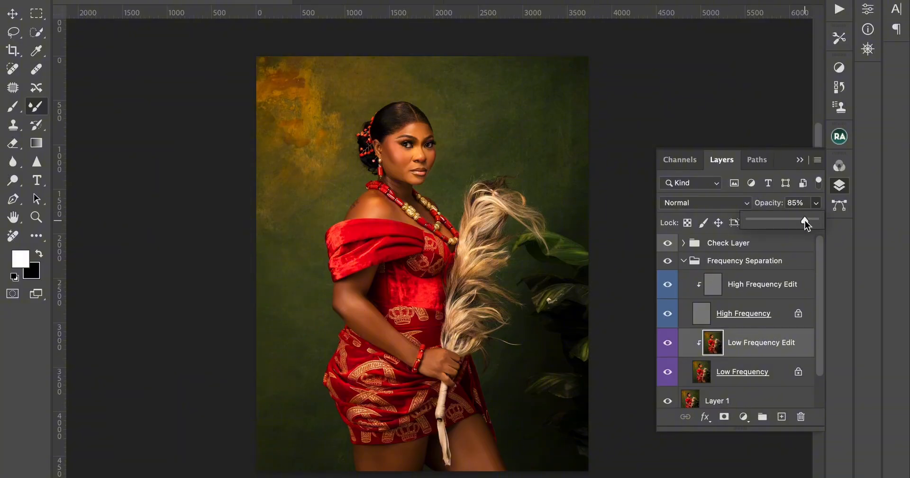
key(super+plus)
key(super+plus)
key(super+plus)
key(super+minus)
key(super+minus)
key(super+minus)
scroll(429, 242, down, 3)
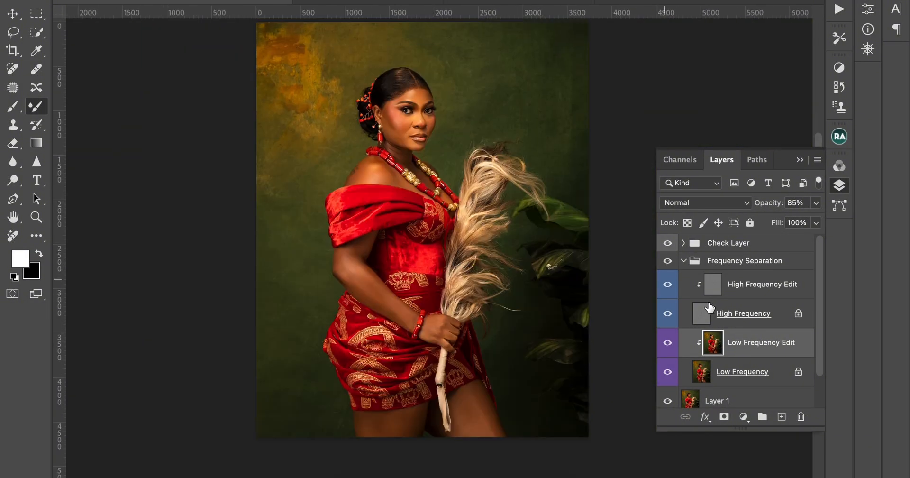
Step: Collapse the Frequency Separation group and add a Curves adjustment layer above the Check Layer group
click(684, 260)
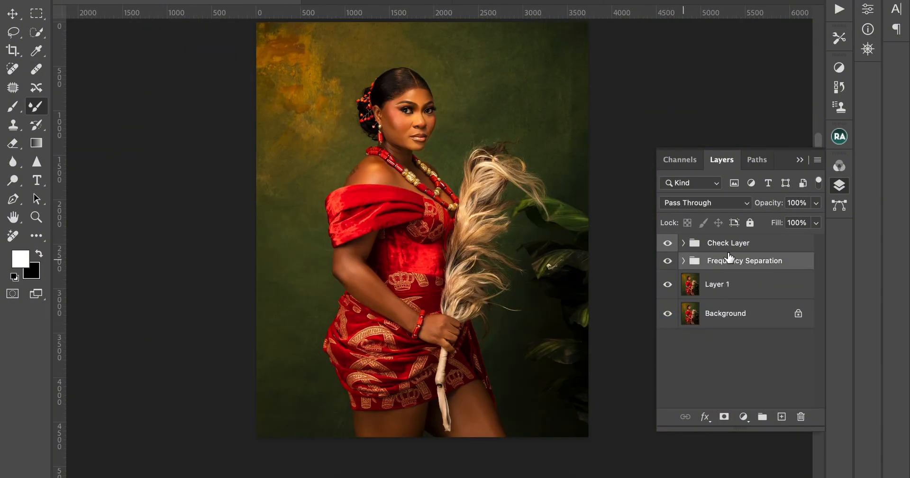
click(787, 244)
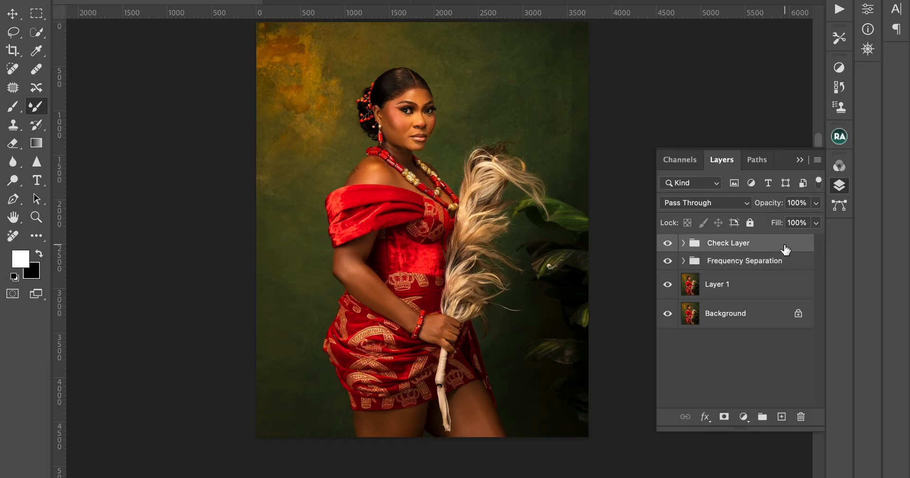
scroll(514, 238, up, 1)
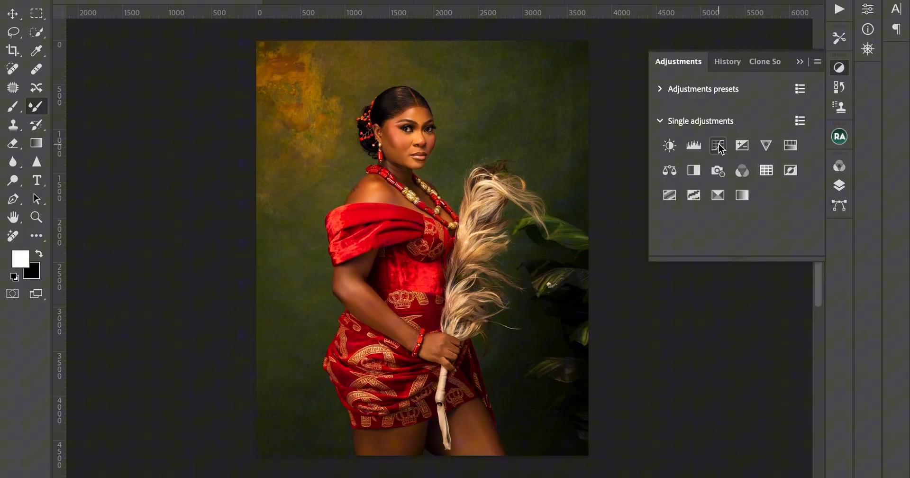
click(719, 143)
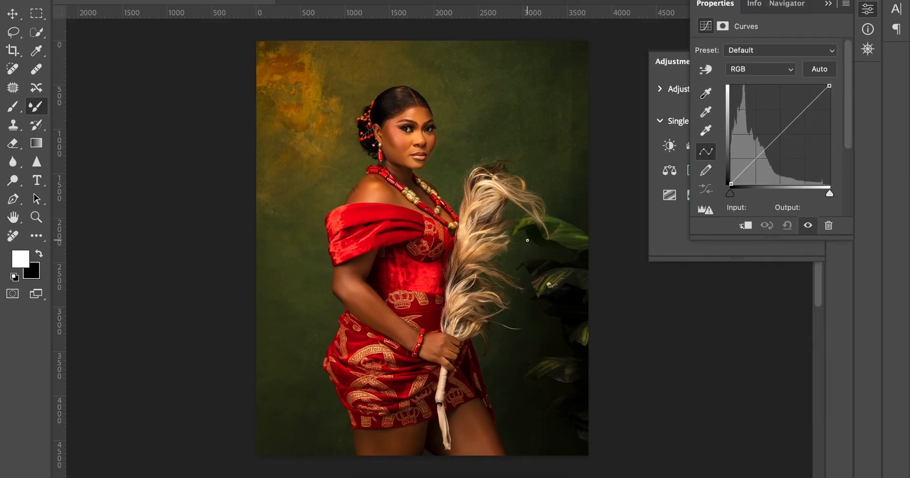
click(828, 5)
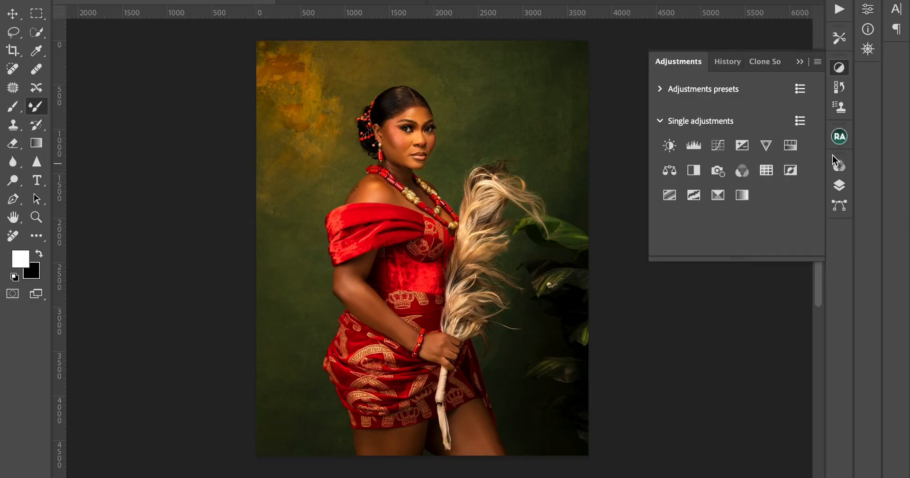
Step: Add a Color Lookup adjustment layer above Curves 1 and start loading a 3D LUT file for it
click(783, 175)
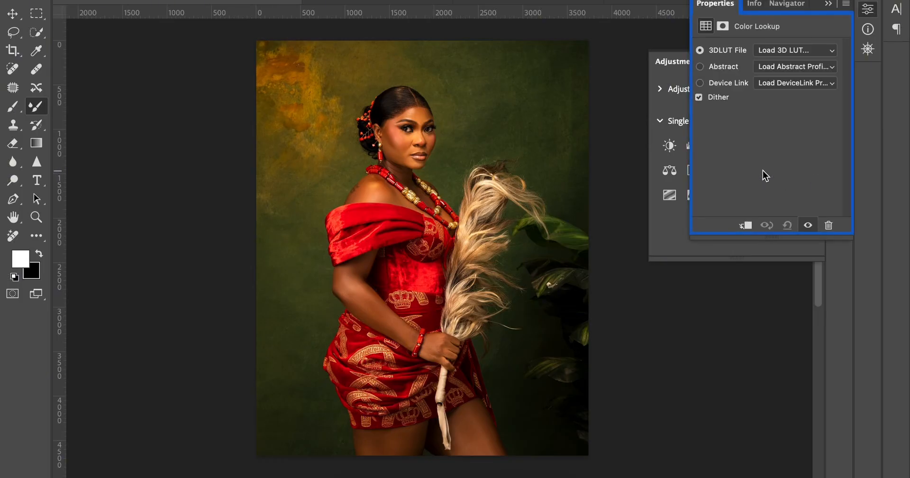
click(803, 52)
click(804, 52)
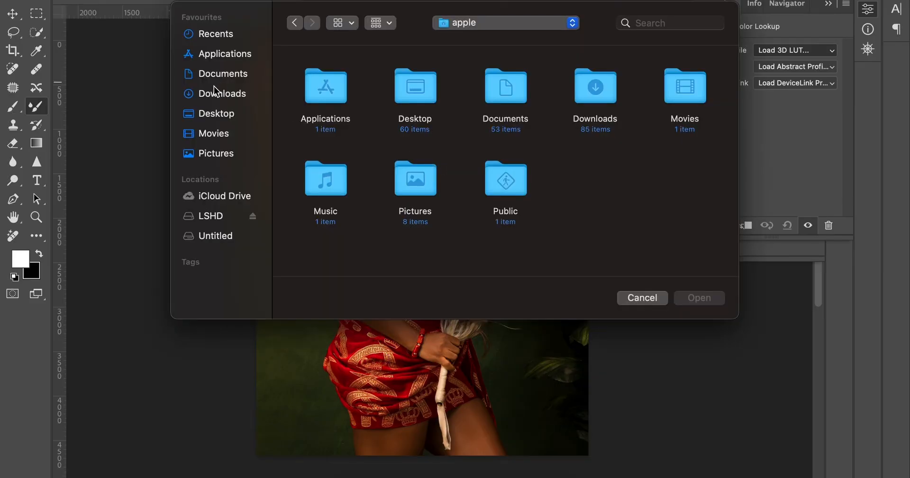
Step: Browse to the ncourage folder inside the lut folder in Downloads
click(227, 98)
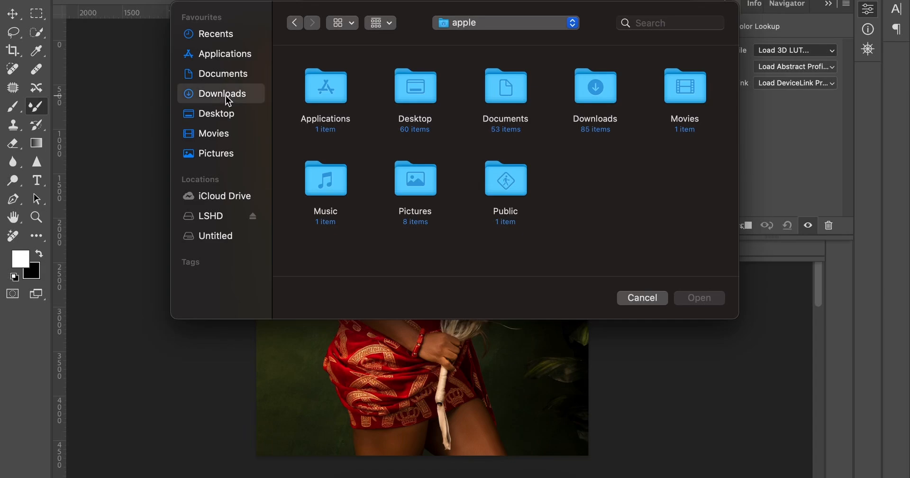
scroll(504, 183, down, 15)
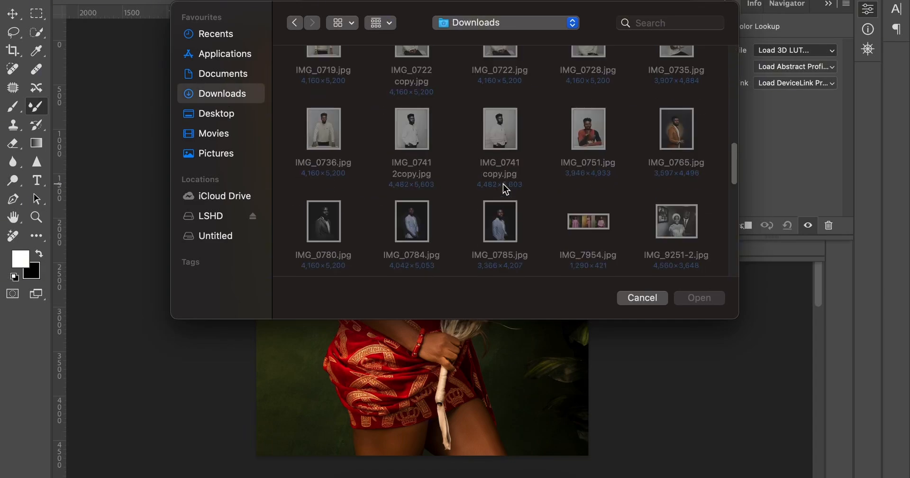
scroll(504, 183, up, 10)
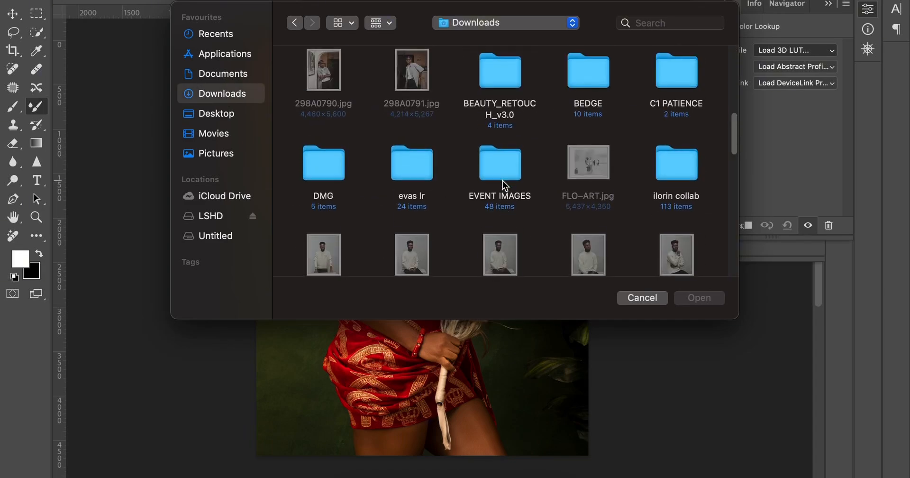
scroll(501, 181, down, 15)
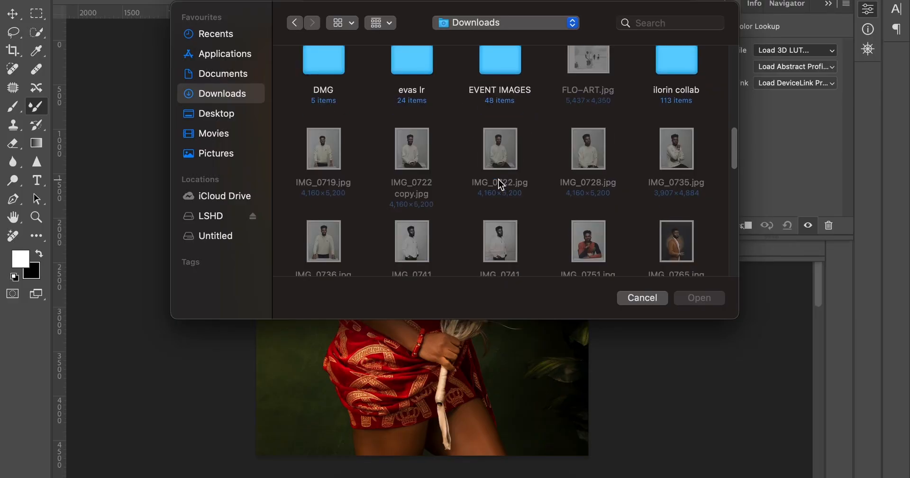
scroll(502, 184, down, 3)
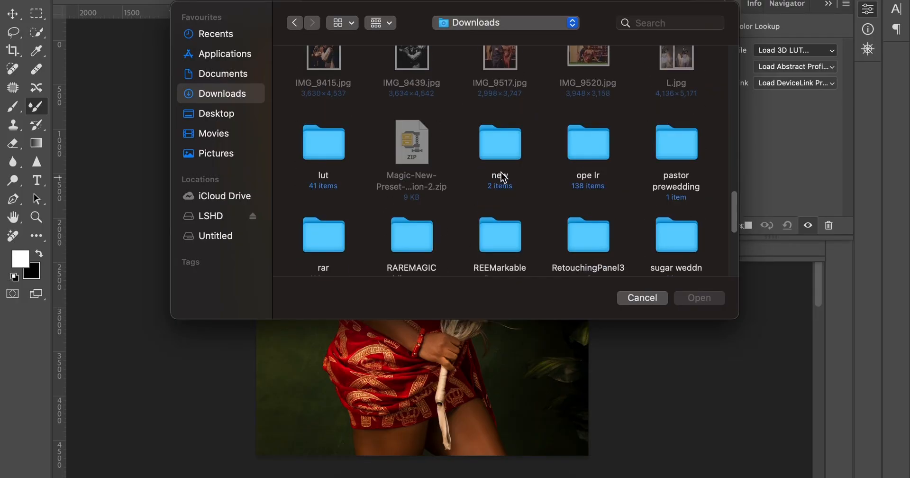
click(332, 152)
double_click(332, 152)
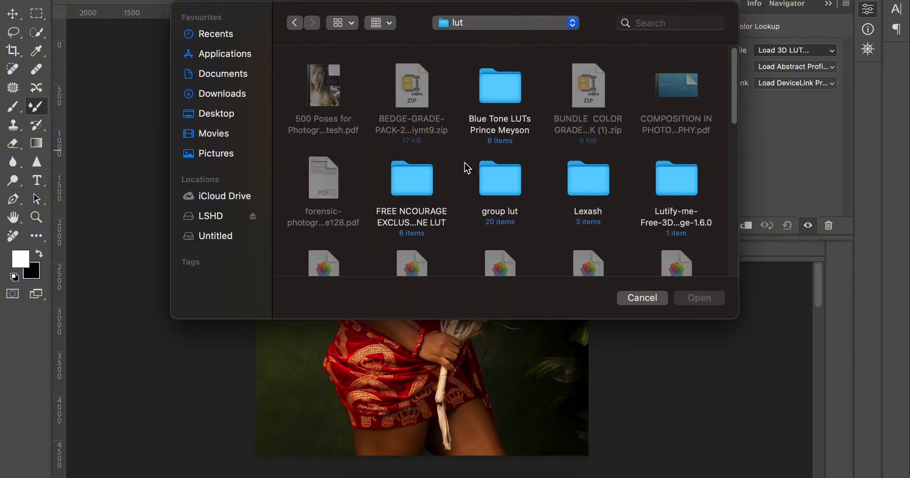
scroll(509, 176, down, 10)
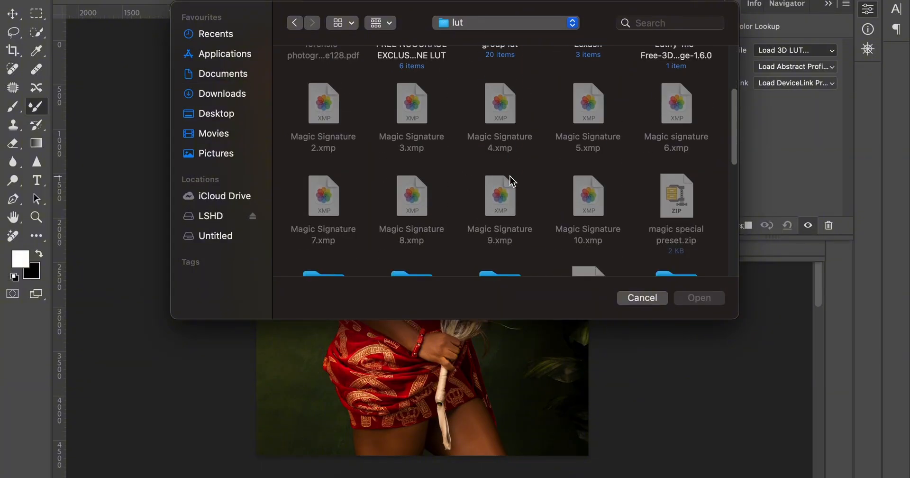
scroll(511, 177, down, 5)
double_click(495, 124)
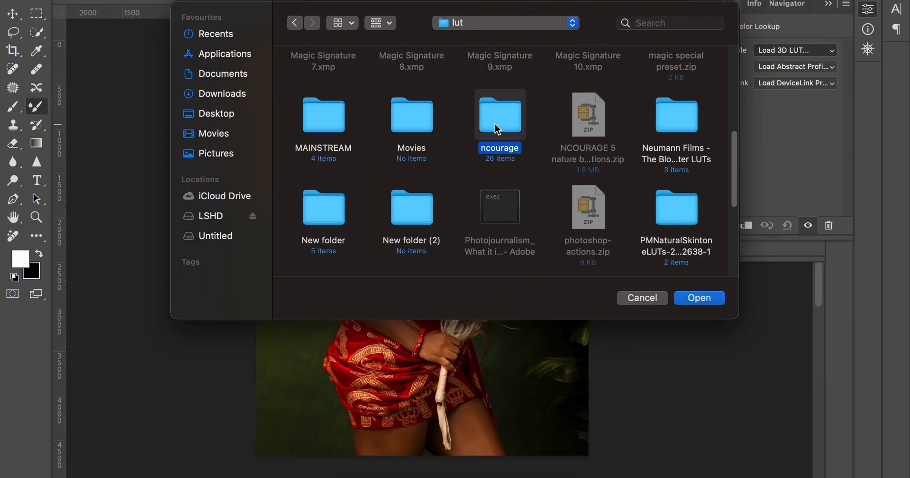
Step: Load Ncourage Lut (8).CUBE as the 3D LUT of the Color Lookup layer
scroll(500, 199, down, 3)
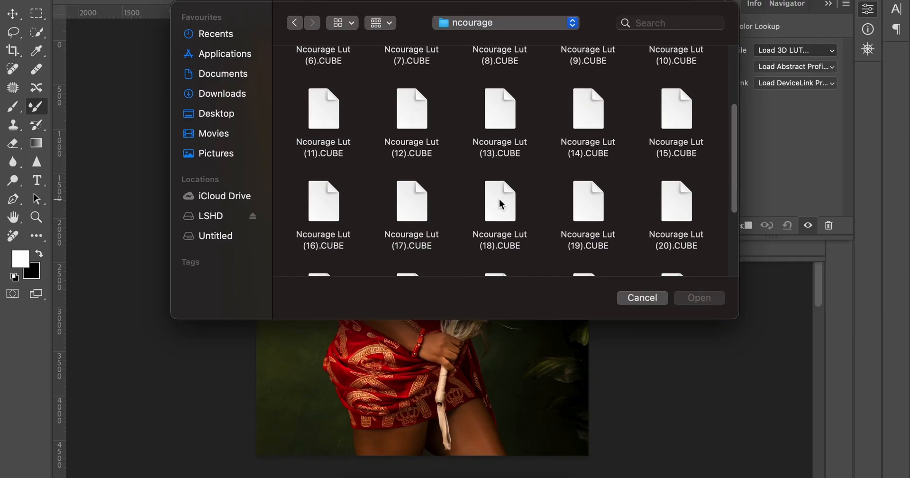
scroll(499, 199, up, 1)
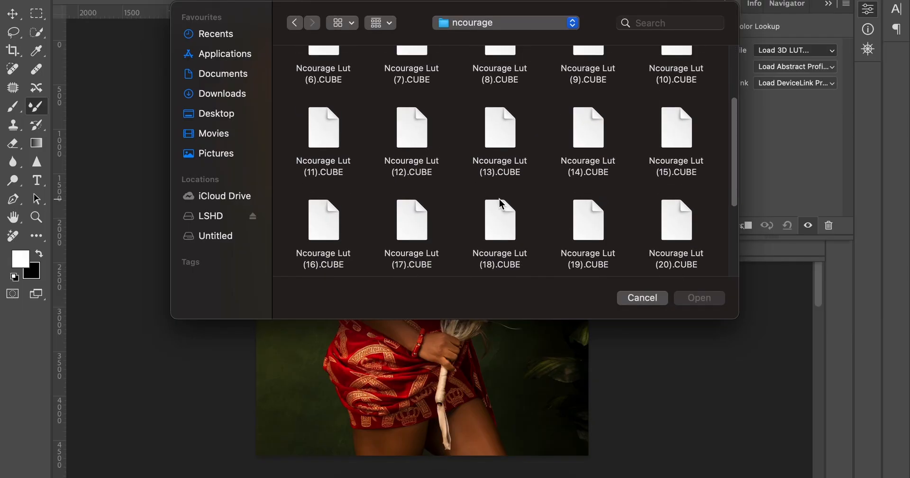
scroll(499, 188, up, 2)
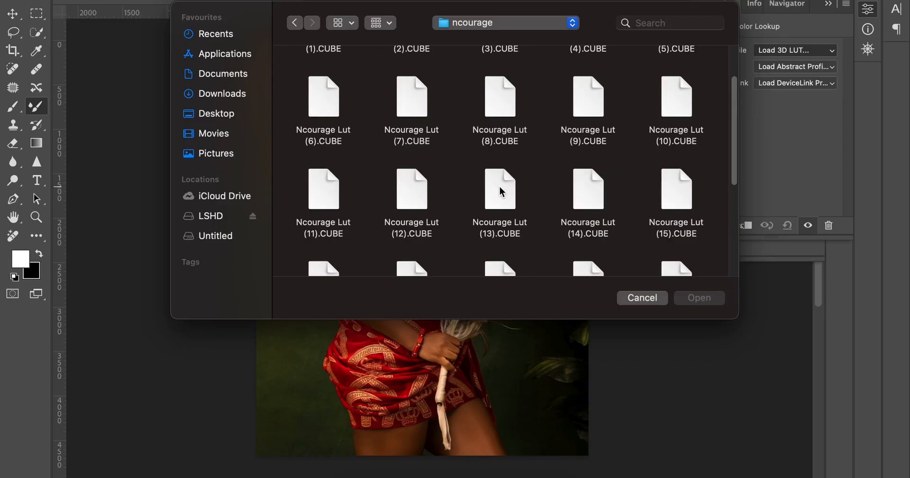
click(497, 105)
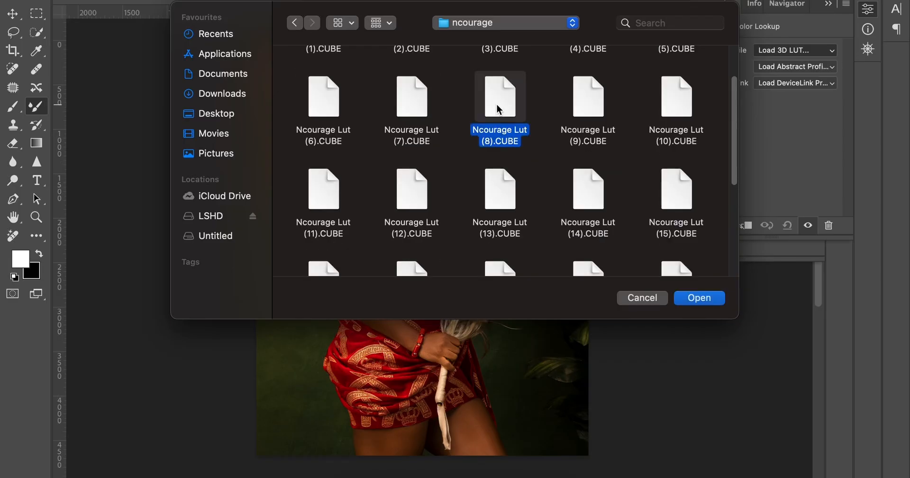
click(578, 100)
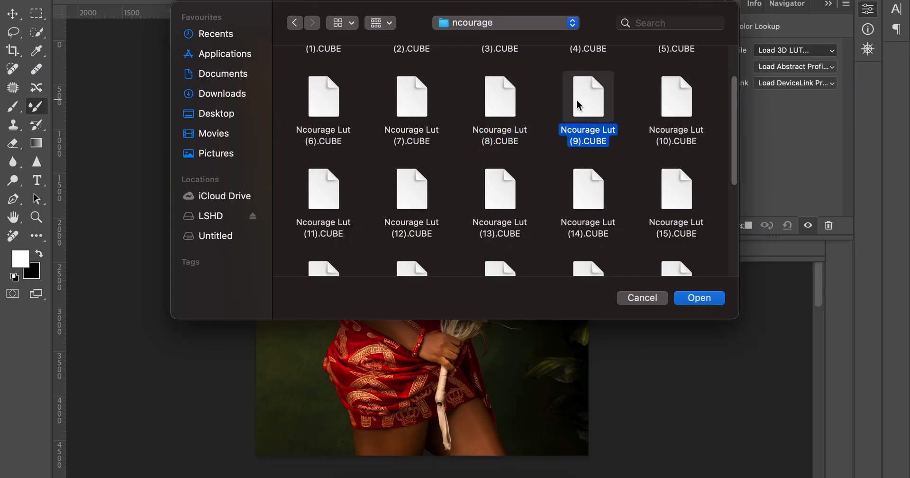
double_click(498, 100)
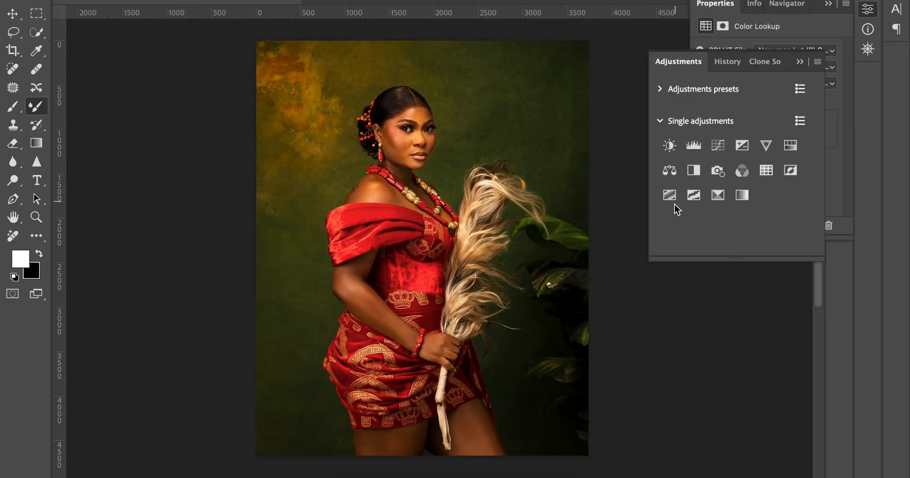
click(802, 62)
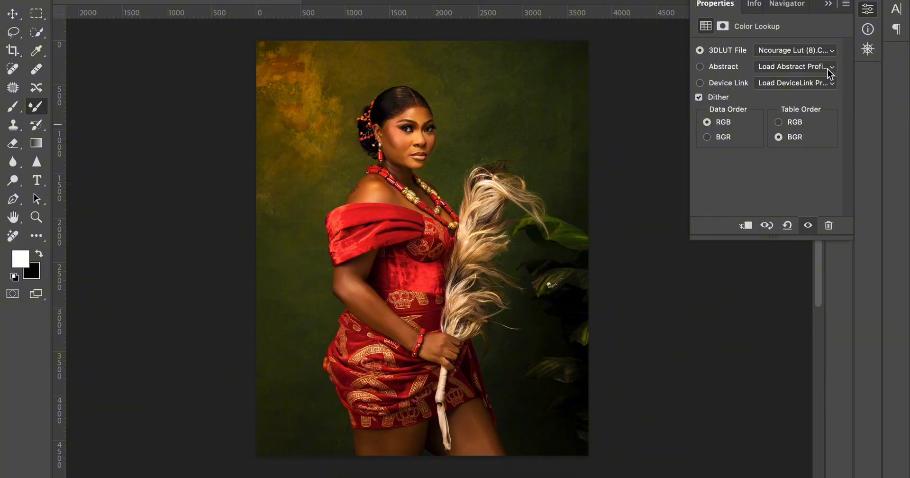
click(829, 4)
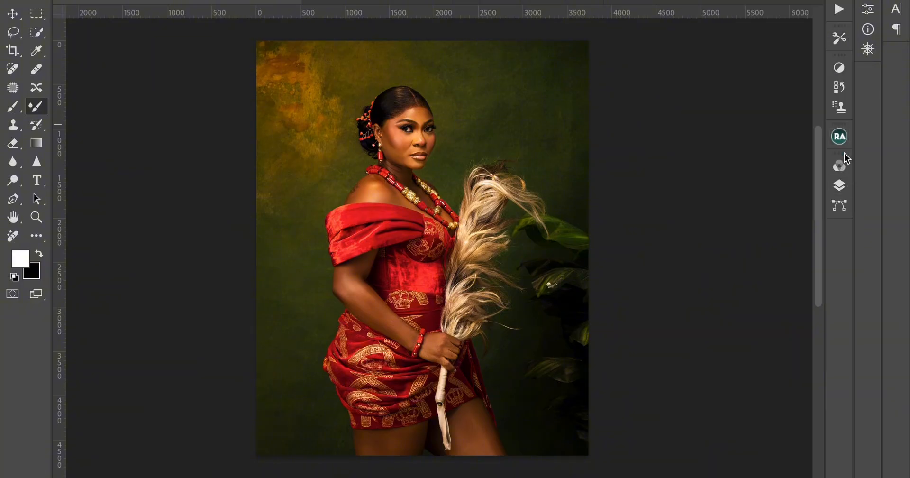
Step: Compare the portrait with the Color Lookup 1 layer hidden and shown several times
click(839, 181)
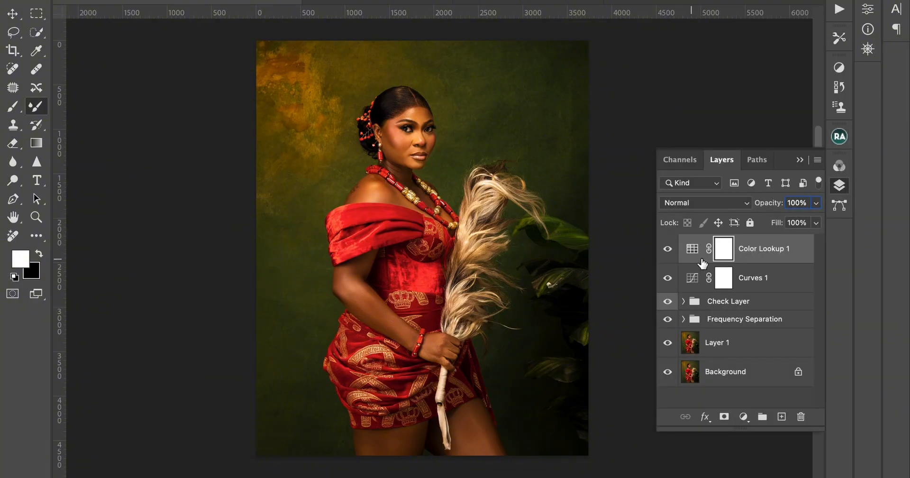
click(668, 248)
click(667, 249)
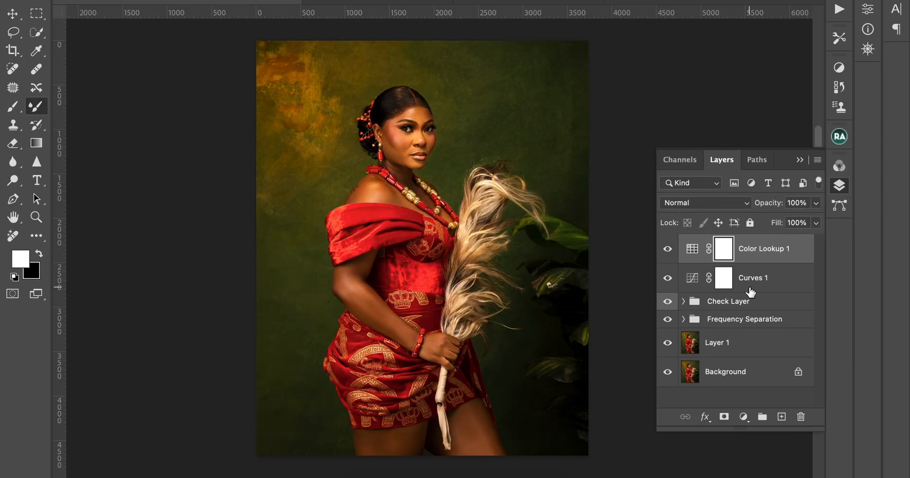
click(668, 250)
click(668, 249)
click(668, 250)
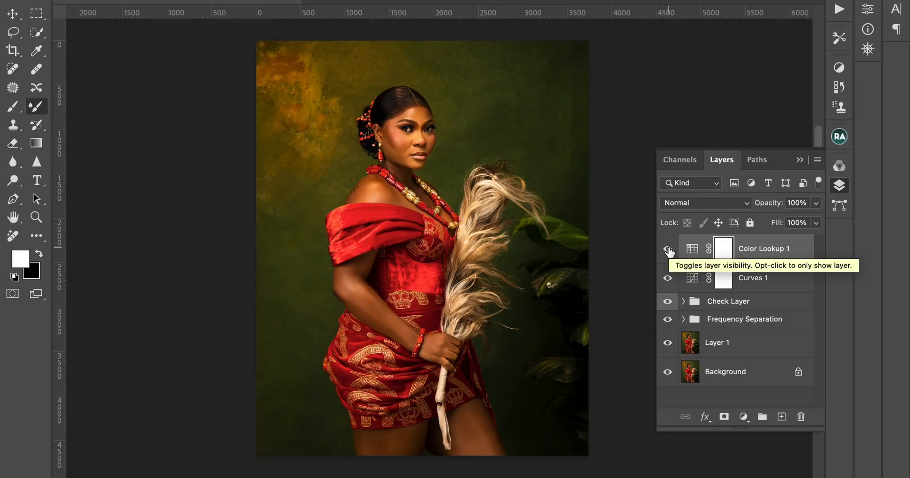
click(668, 249)
click(668, 250)
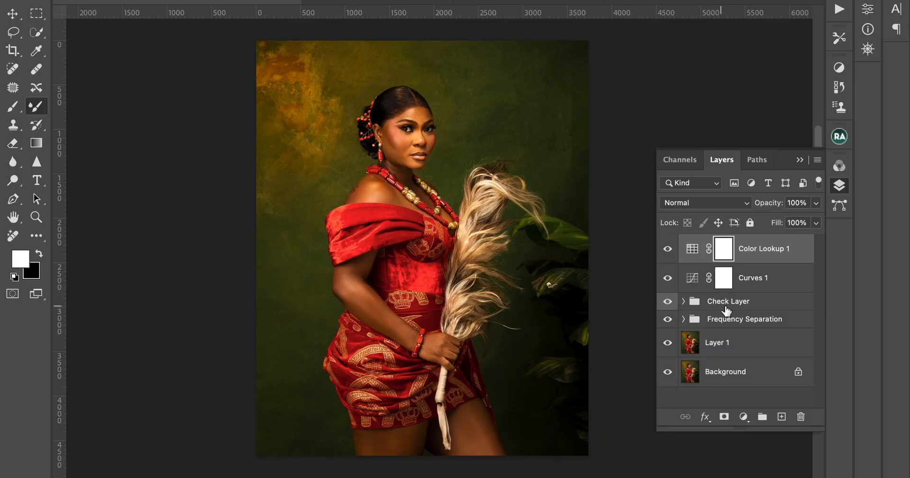
click(668, 248)
click(668, 249)
Step: Set the Color Lookup 1 layer's opacity to 85% and compare the image with and without it
drag(816, 203, 782, 222)
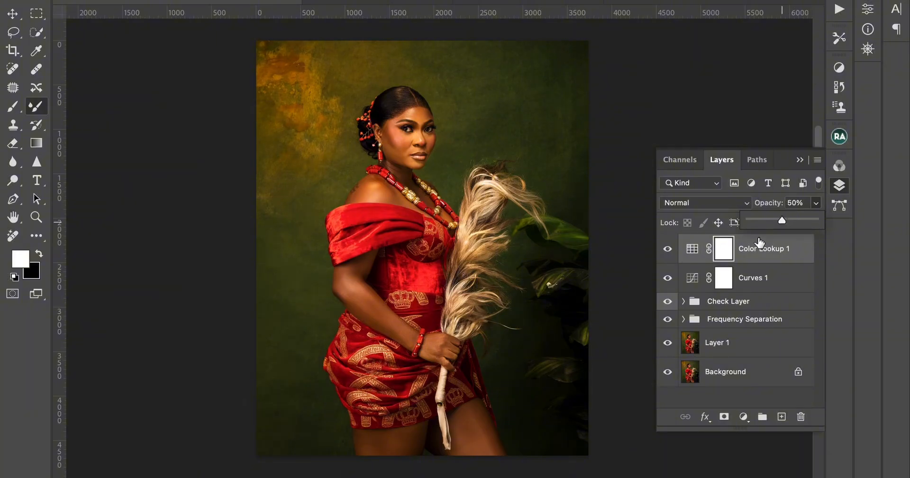
click(798, 221)
click(670, 250)
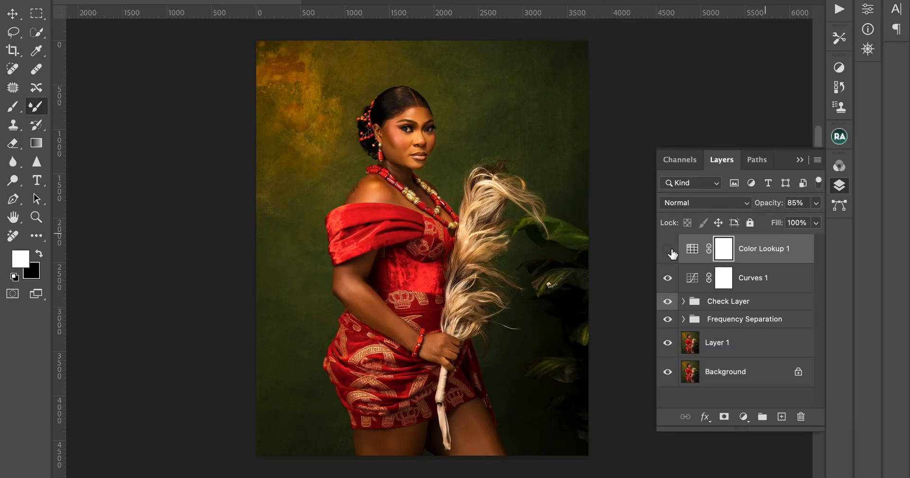
click(668, 249)
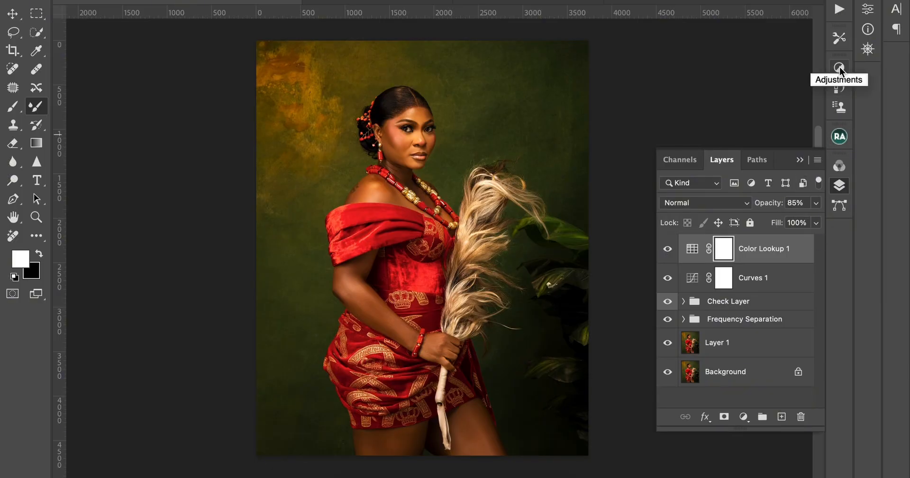
Step: Run the Eyes N Teeth Whitening action and expand the layer group it adds
click(839, 8)
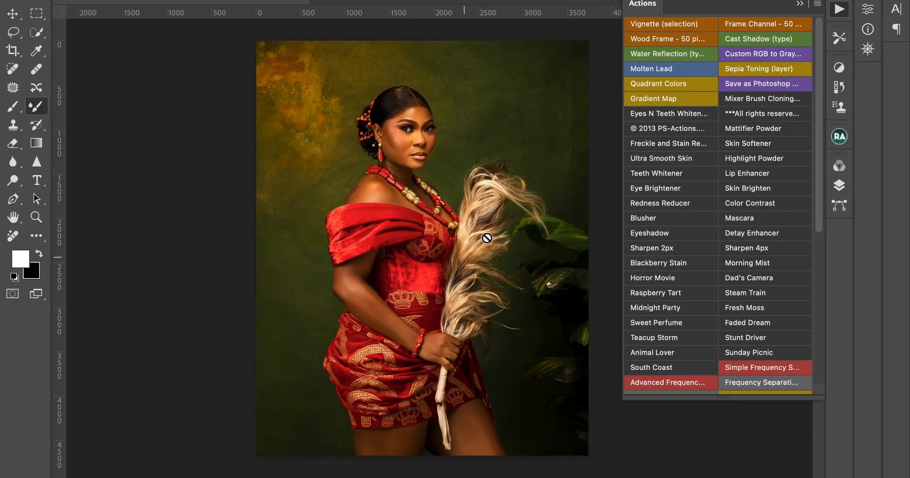
click(800, 6)
click(840, 185)
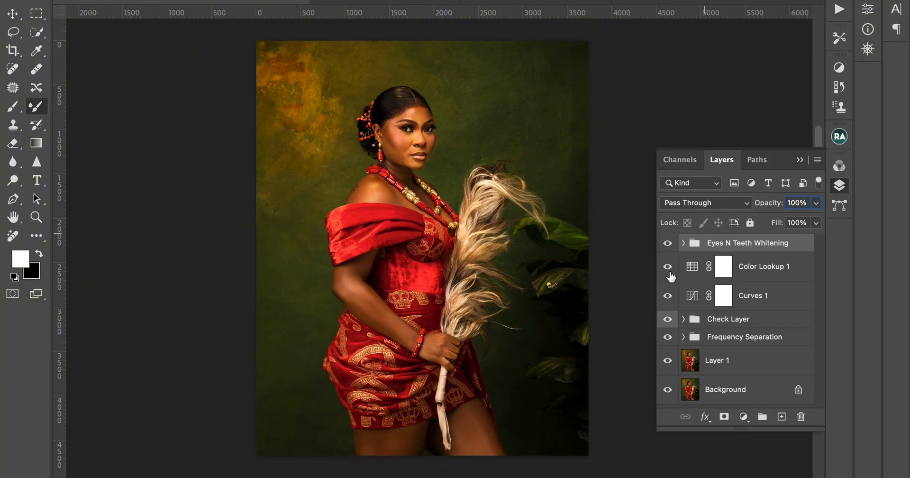
click(683, 243)
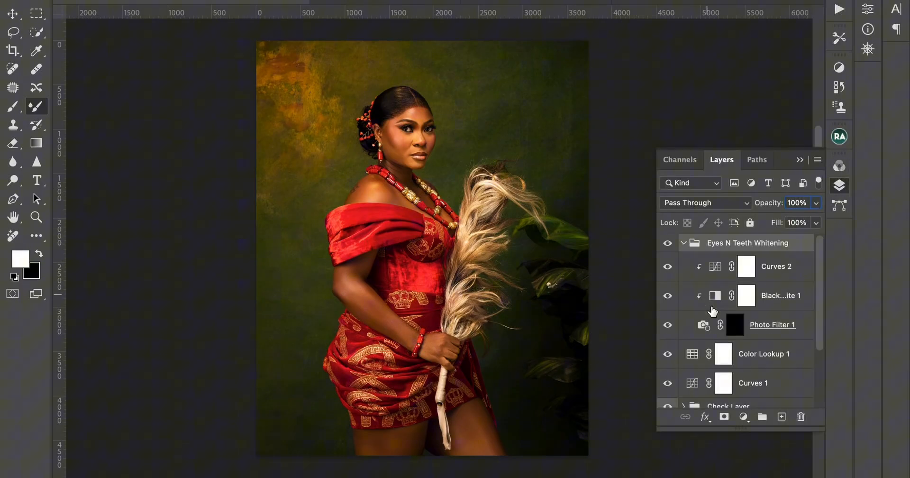
Step: Paint white over both eyes on the Photo Filter 1 mask with a small Brush, then check the full portrait
click(734, 329)
click(12, 106)
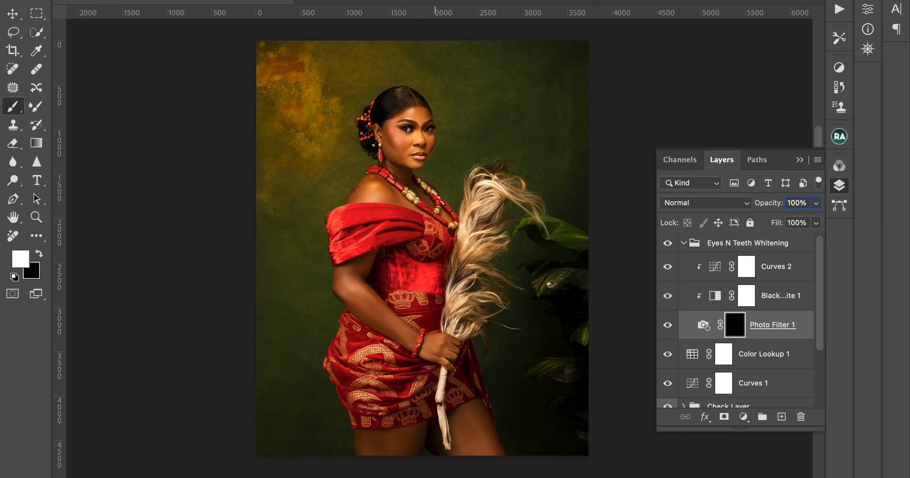
key(super+plus)
key(super+plus)
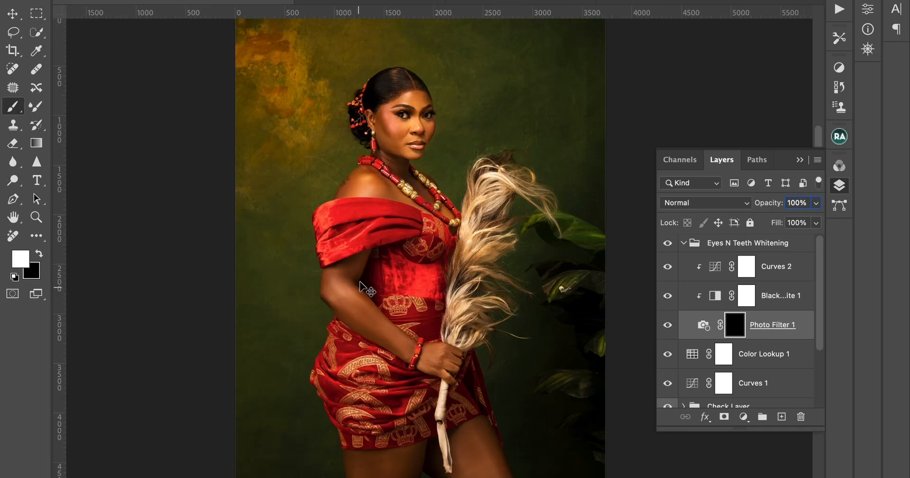
key(super+plus)
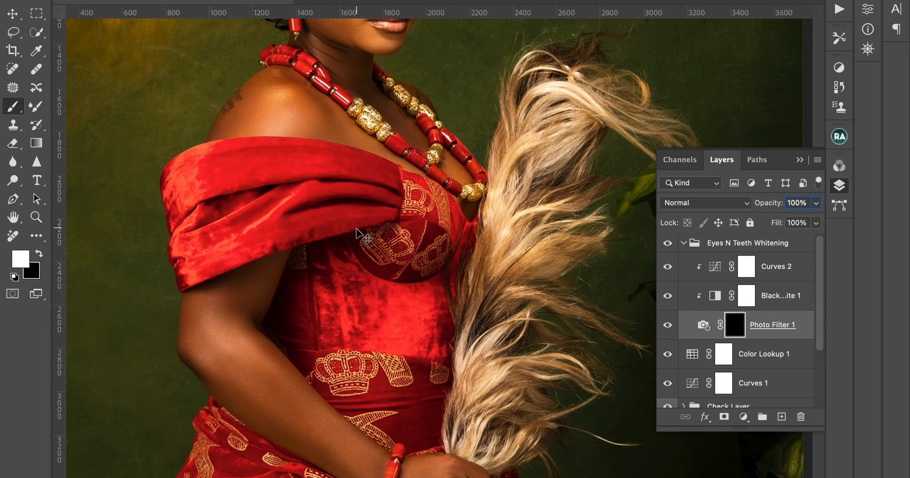
scroll(356, 229, up, 2)
scroll(356, 229, up, 5)
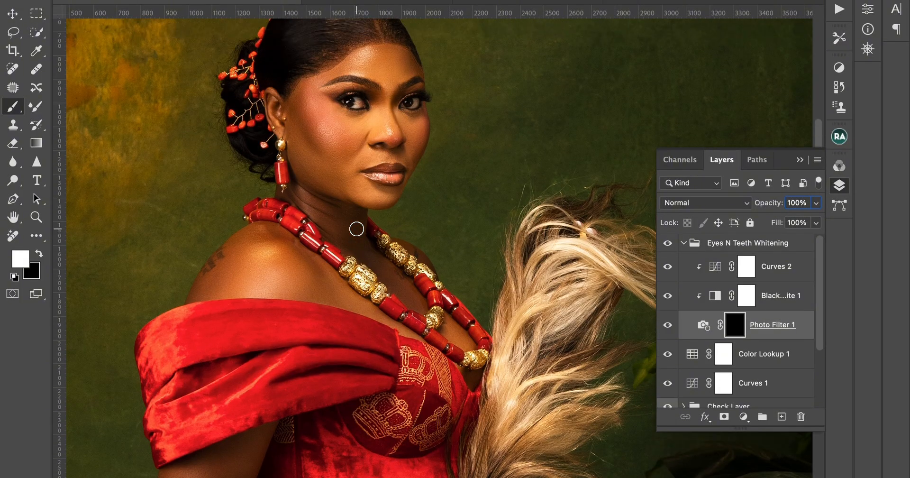
key(bracketleft)
key(bracketleft)
key(bracketleft)
key(bracketleft)
key(bracketleft)
key(bracketleft)
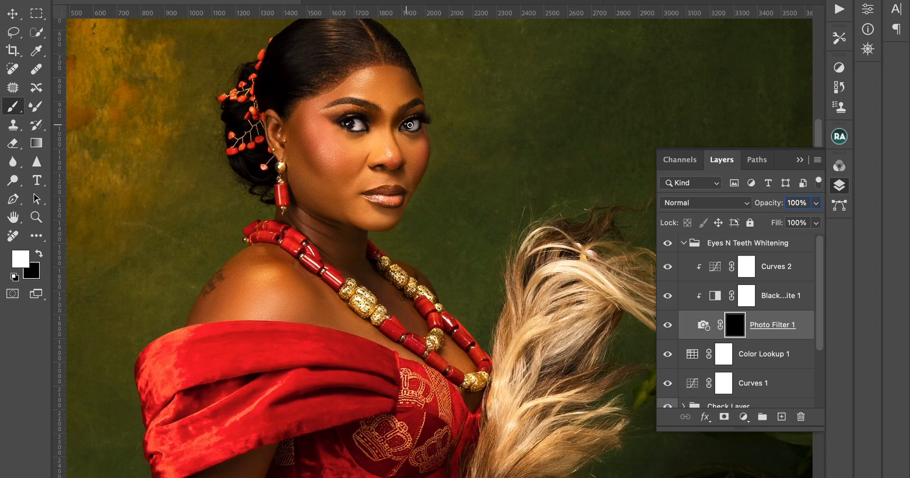
key(ctrl+minus)
key(ctrl+minus)
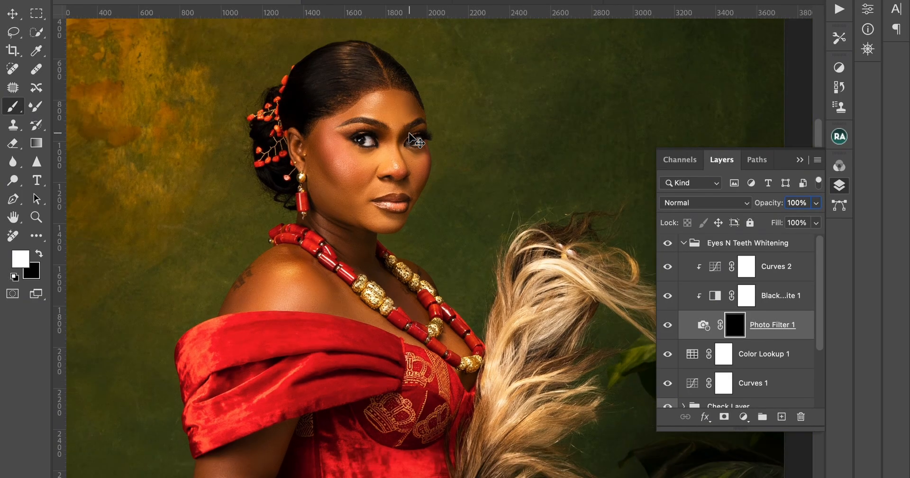
key(ctrl+minus)
key(ctrl+minus)
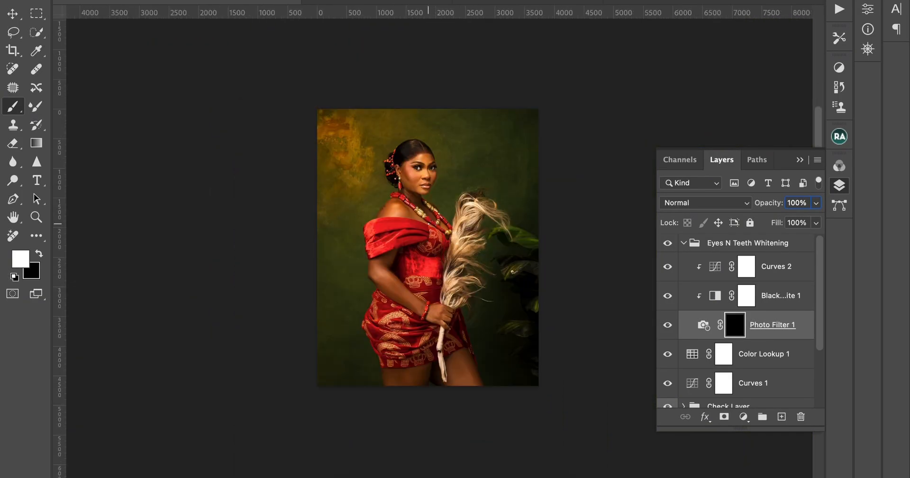
Step: Collapse the Eyes N Teeth Whitening group and compare the portrait with the group hidden and shown
key(ctrl+plus)
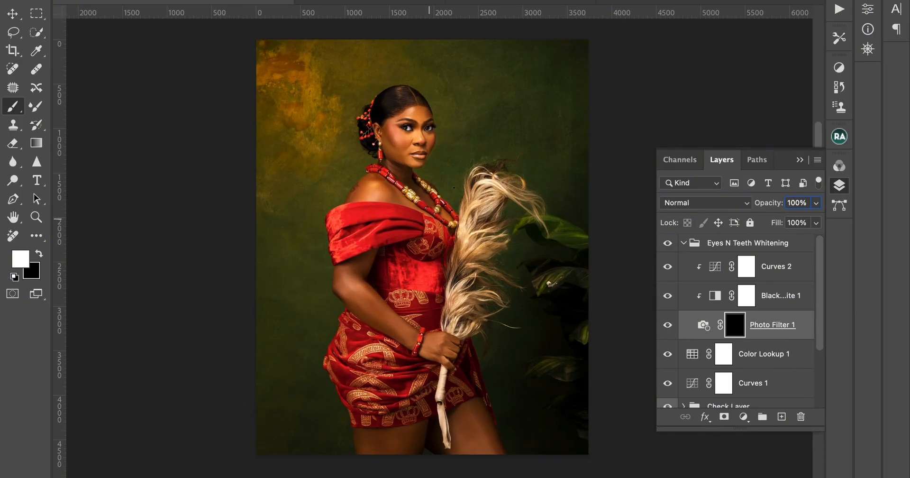
click(684, 243)
click(669, 244)
click(668, 244)
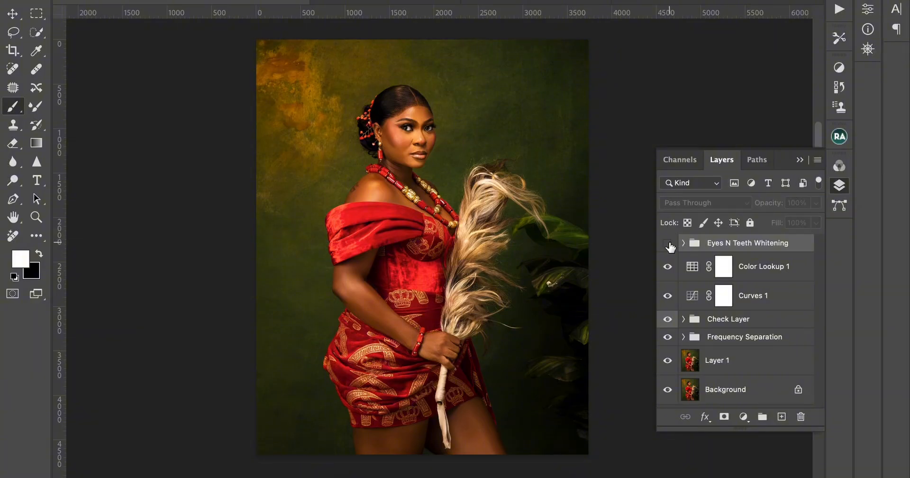
click(668, 244)
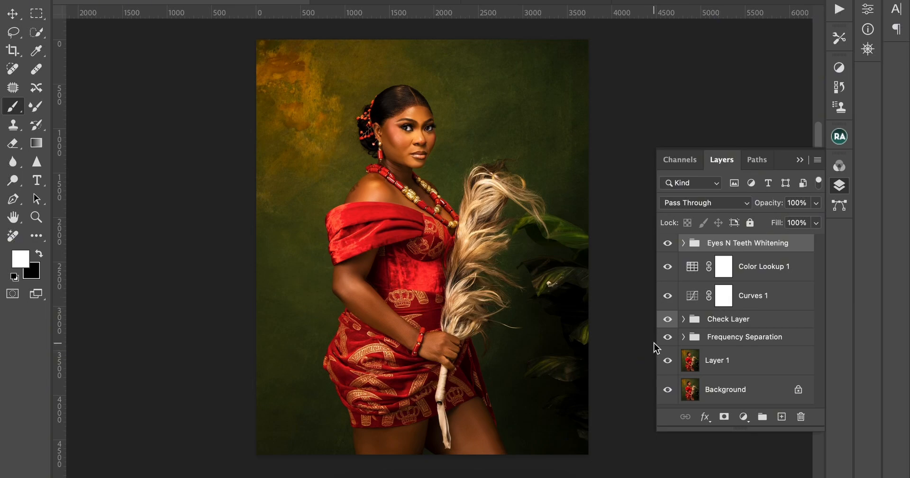
Step: With the Curves 1 layer active, select the woman and her feathered whisk using Quick Selection
click(782, 302)
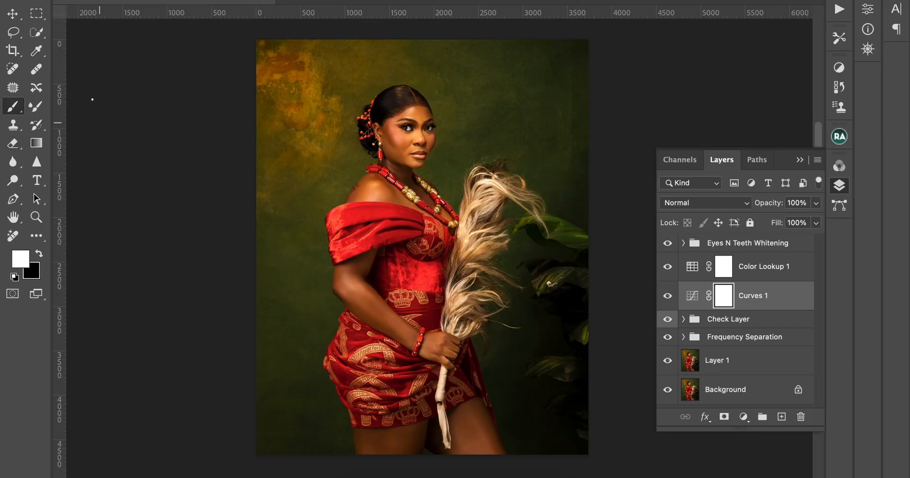
click(37, 35)
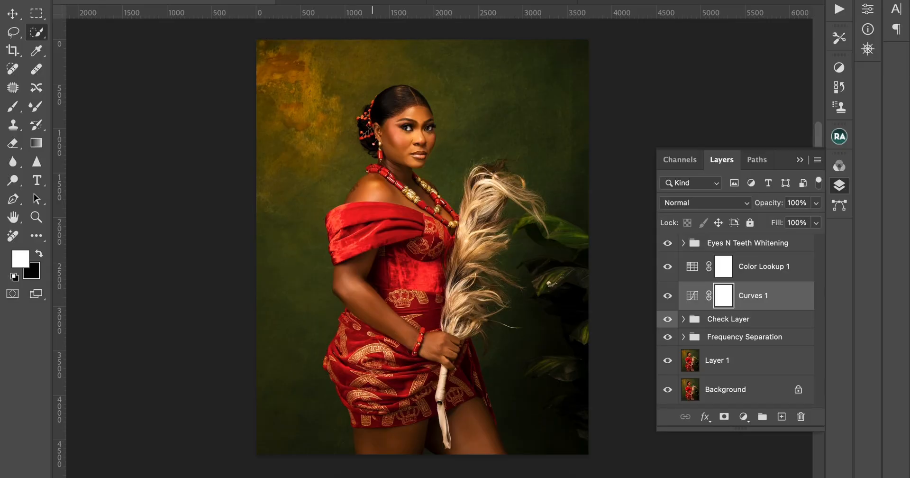
mouse_move(454, 133)
mouse_down()
mouse_move(476, 192)
mouse_move(512, 185)
mouse_move(553, 209)
mouse_up()
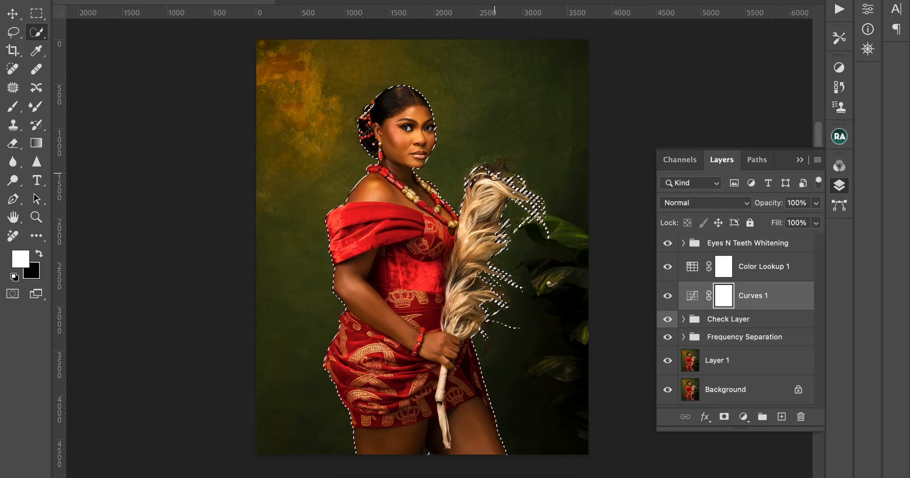
mouse_move(499, 171)
mouse_down()
mouse_move(507, 195)
mouse_move(502, 230)
mouse_up()
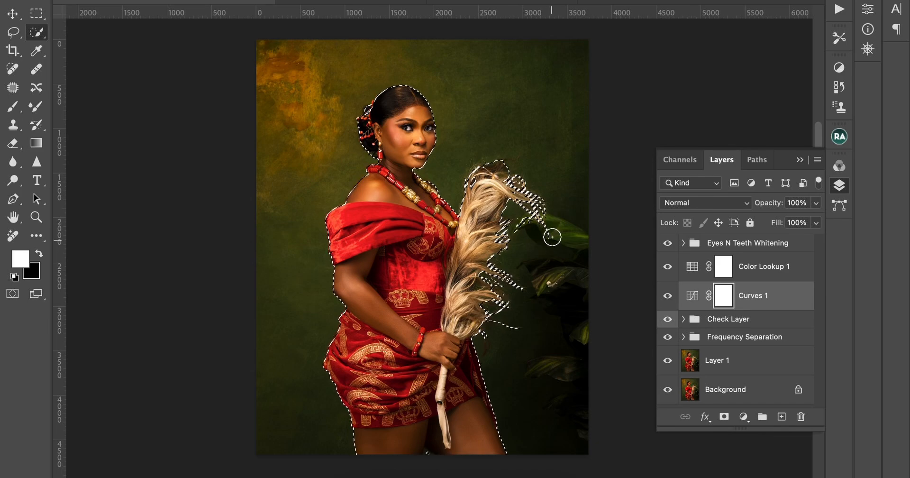
Step: Extend the selection over the green leaves and the dark plant area beside the whisk
click(551, 228)
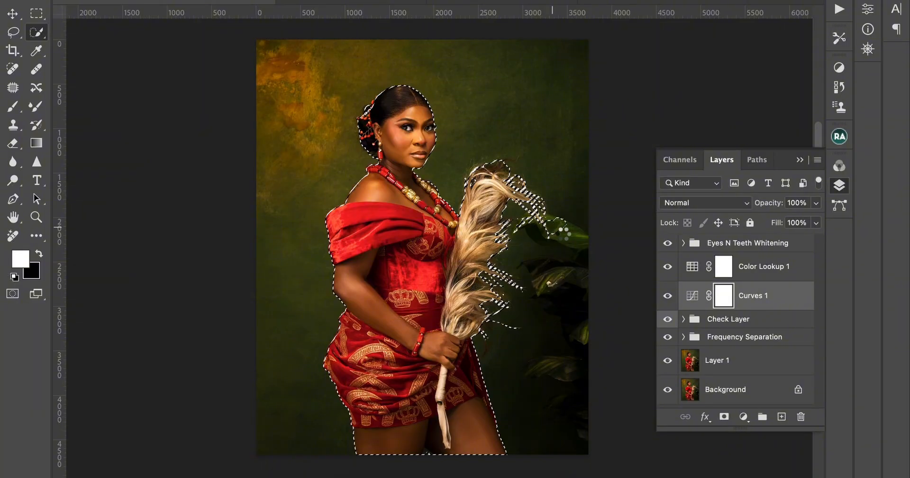
drag(579, 240, 563, 234)
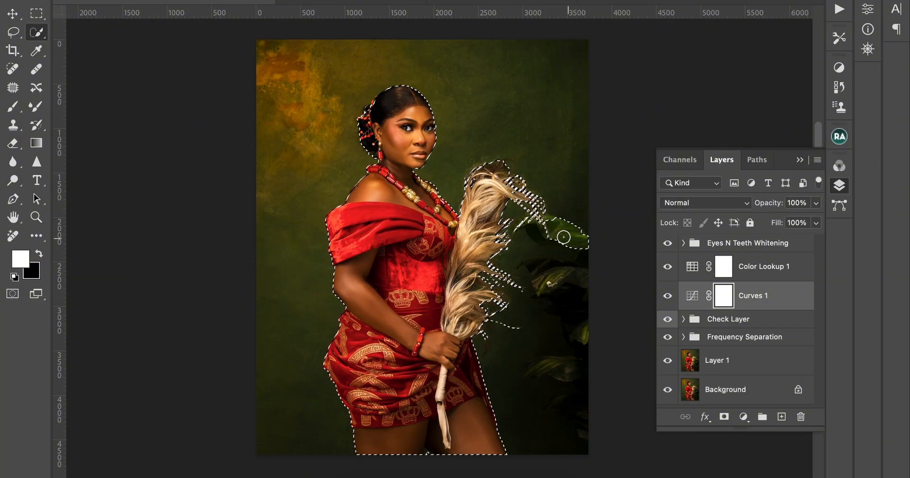
click(527, 226)
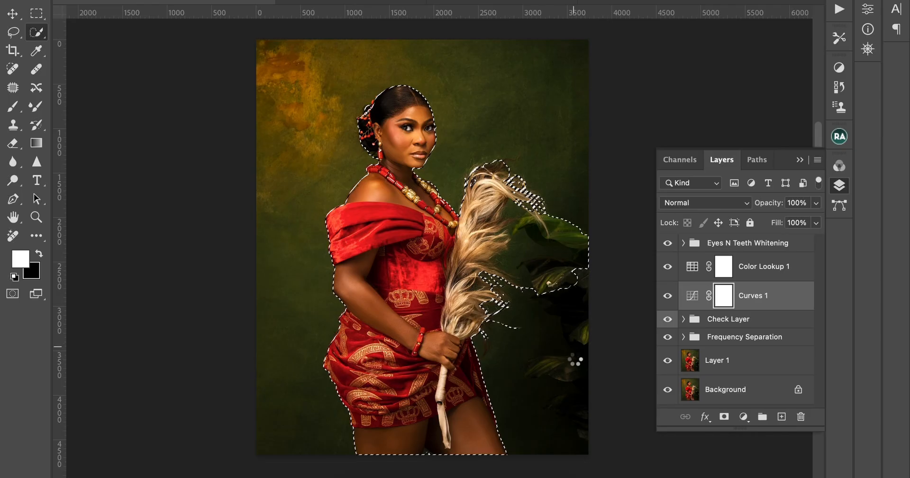
click(585, 335)
drag(561, 297, 577, 336)
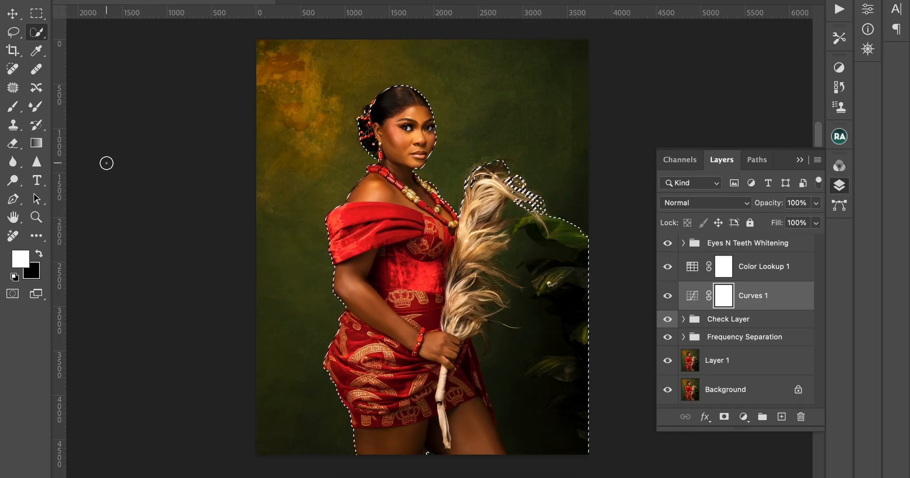
Step: Invert the selection to the backdrop and remove the woman's hair from it
key(super+shift+i)
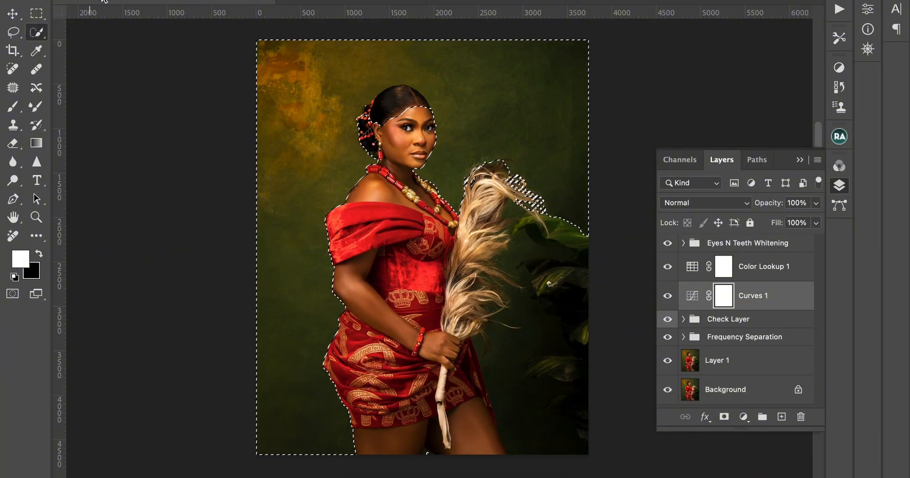
click(382, 118)
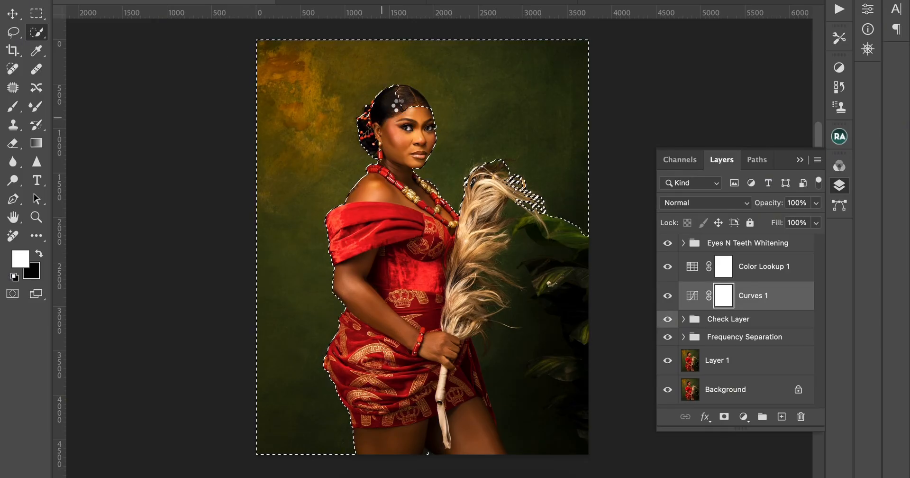
click(376, 119)
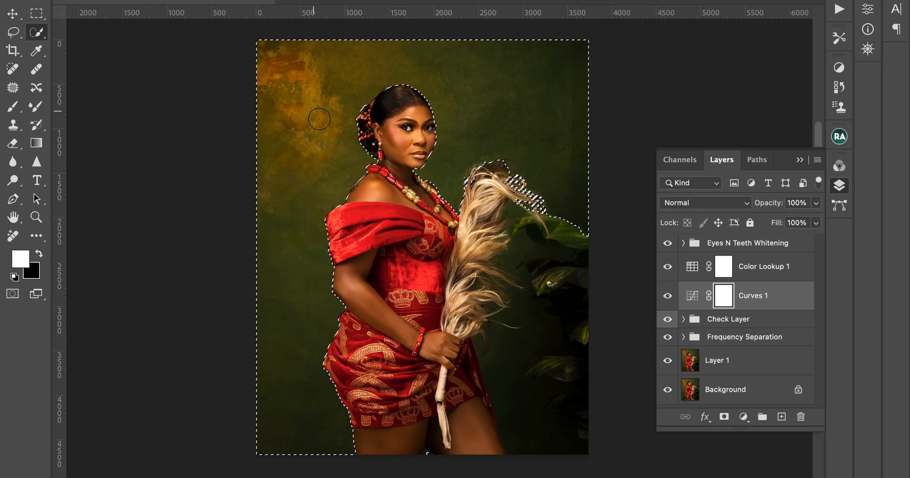
Step: Add a Curves adjustment to the selected backdrop and darken it with a point at input 138, output 121
click(841, 70)
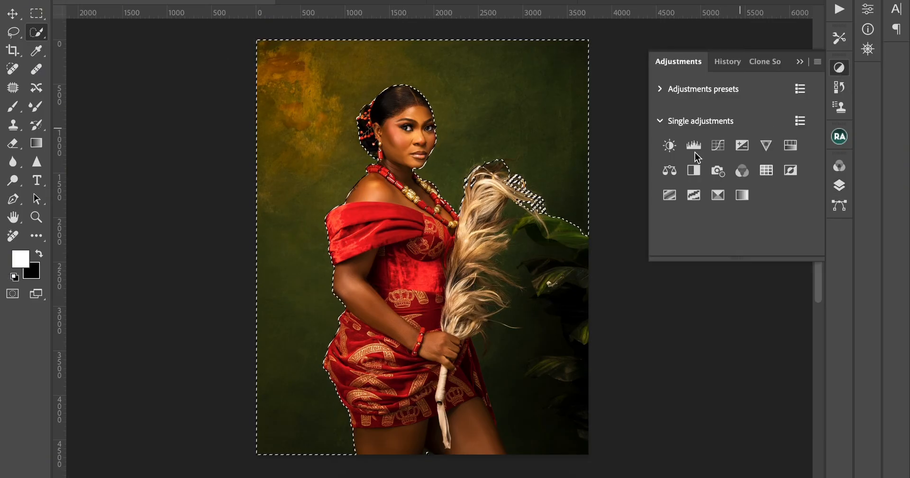
click(719, 146)
drag(784, 132, 785, 138)
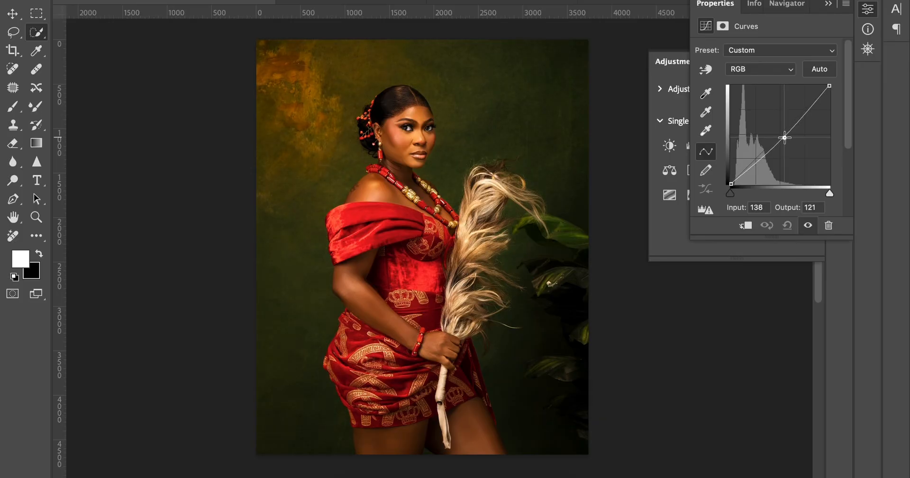
click(829, 4)
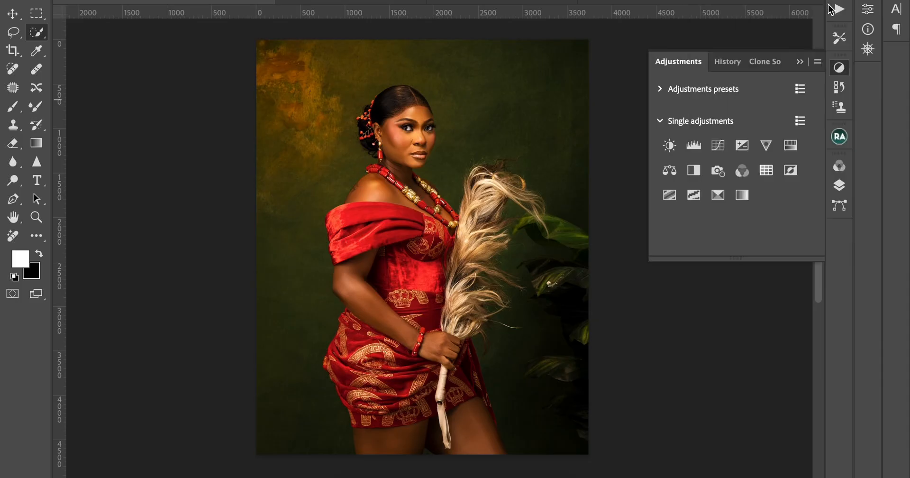
click(840, 185)
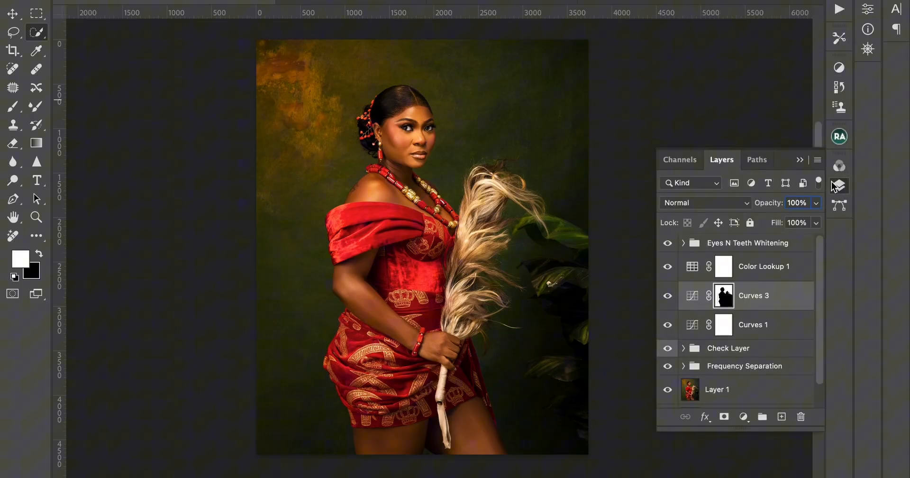
Step: Compare the backdrop with the Curves 3 layer hidden and shown several times
click(668, 296)
click(668, 296)
click(668, 296)
click(669, 296)
click(668, 296)
click(669, 296)
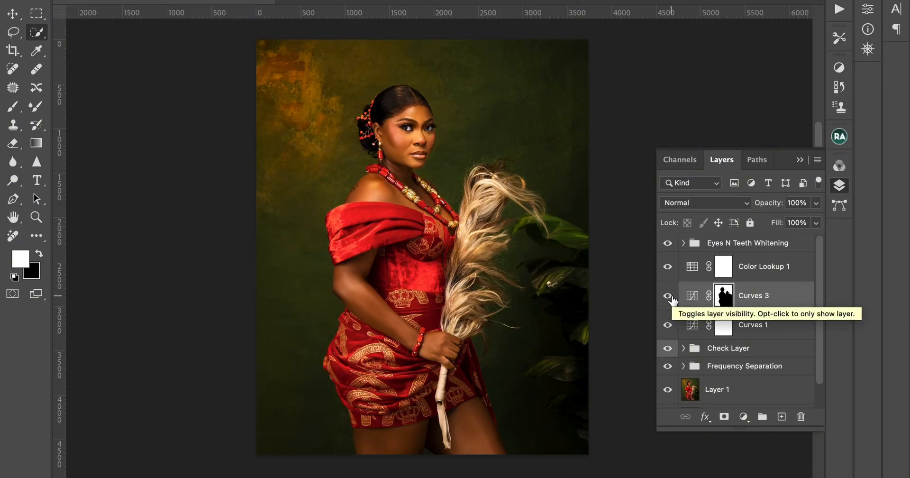
click(669, 296)
click(668, 296)
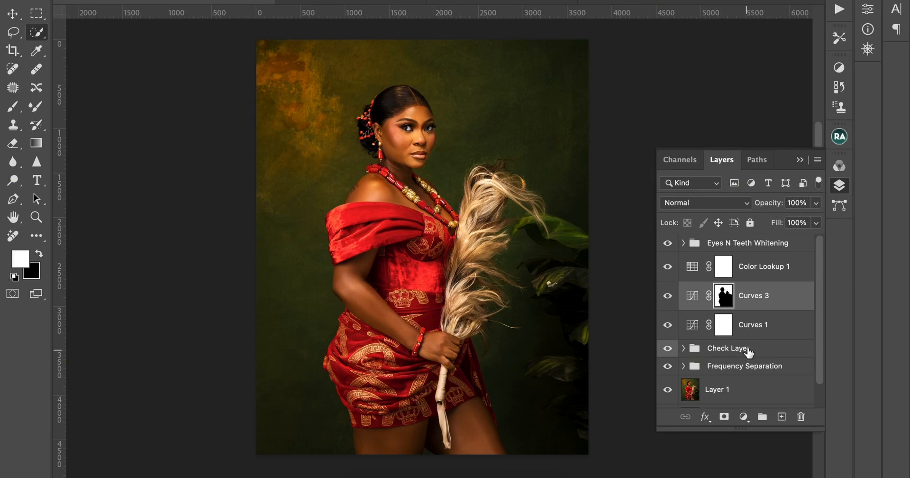
Step: Run the D&B 2017 action above the Eyes N Teeth Whitening group and stop it at its unavailable Select command
click(799, 244)
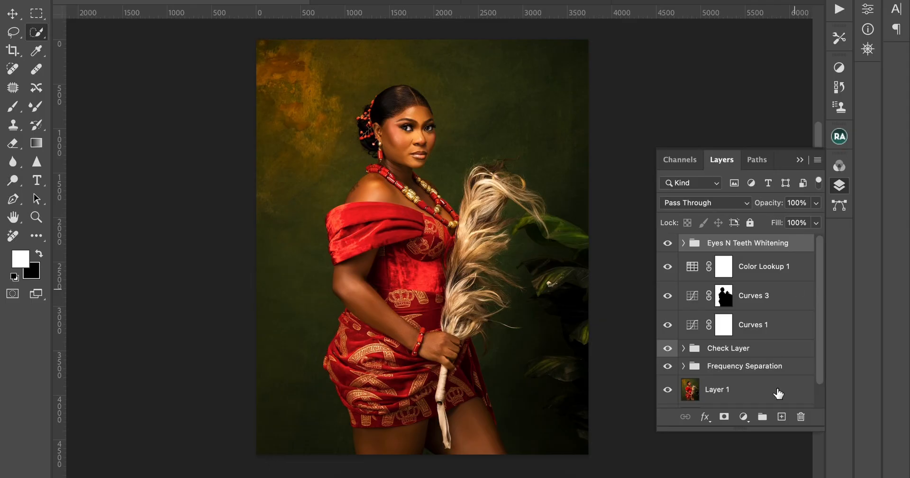
scroll(762, 408, down, 1)
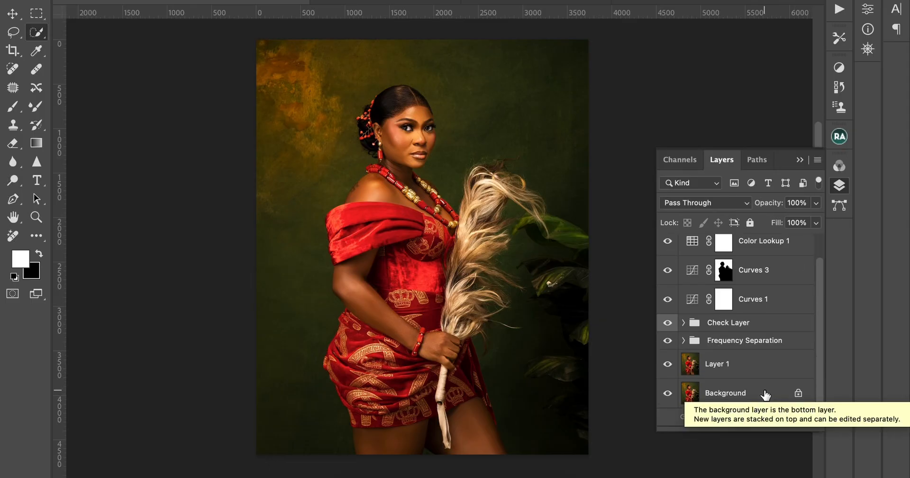
scroll(766, 395, up, 1)
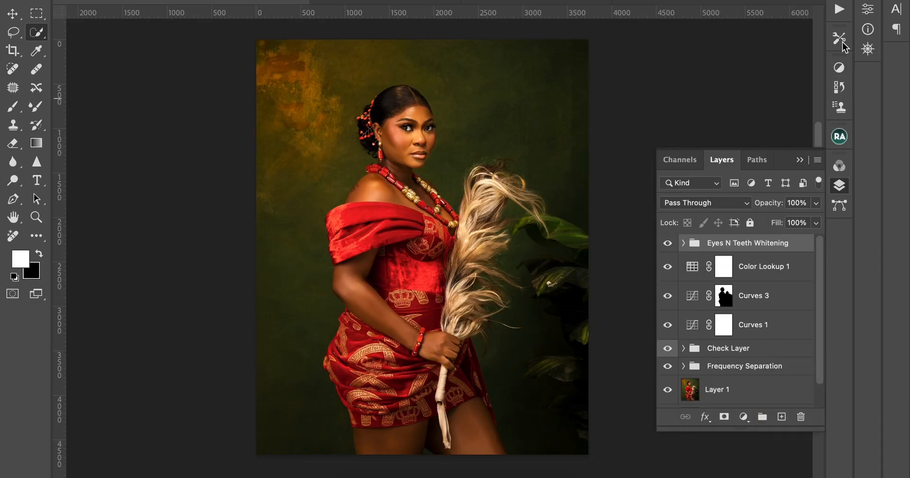
click(839, 9)
scroll(675, 352, down, 6)
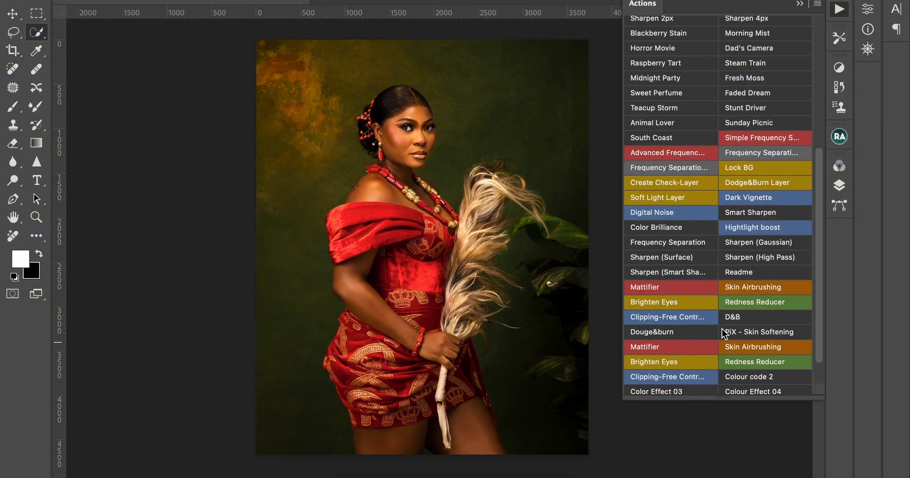
click(749, 371)
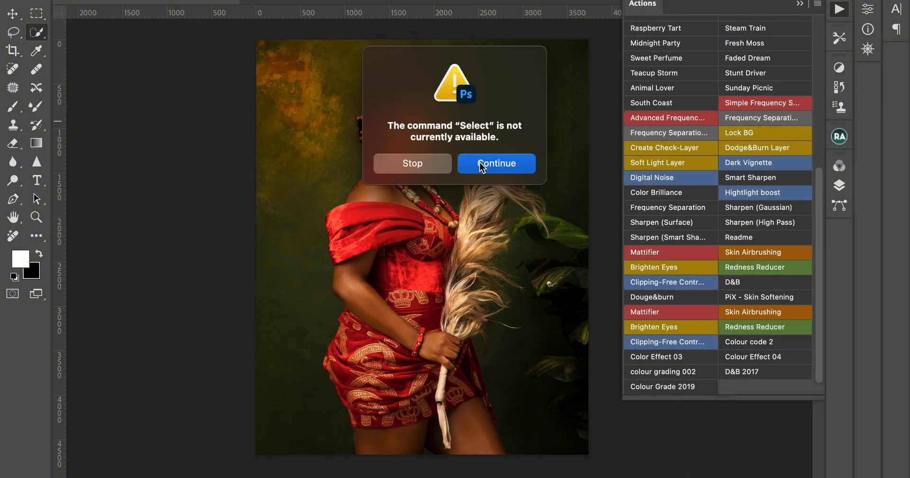
click(414, 164)
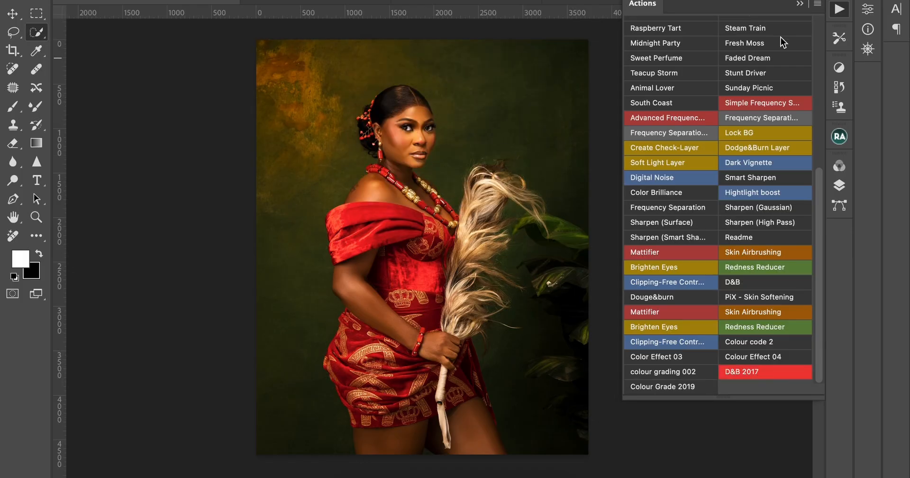
click(801, 4)
click(840, 185)
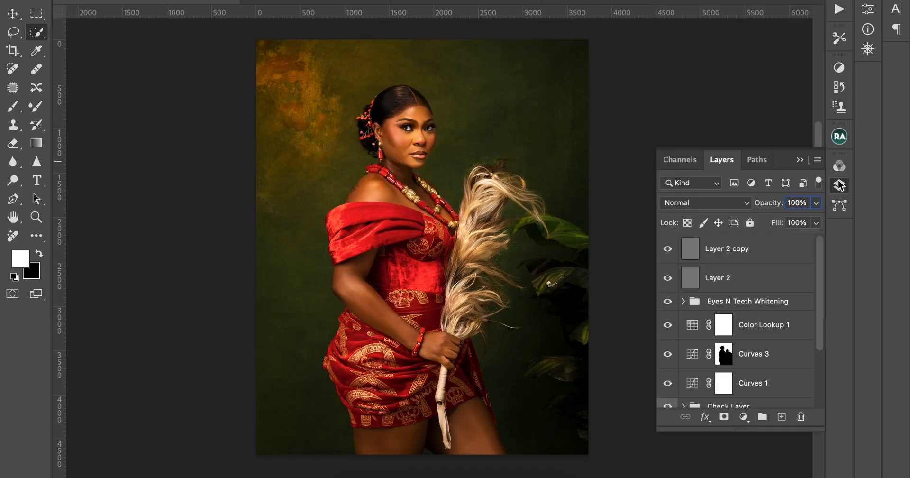
Step: Select the gray Layer 2 and set up the Brush tool with black as the foreground color
click(685, 275)
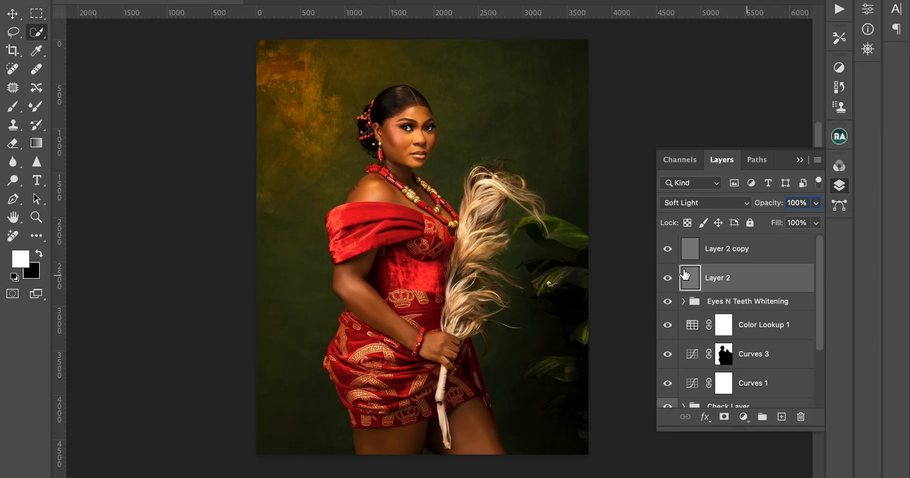
click(39, 255)
click(16, 107)
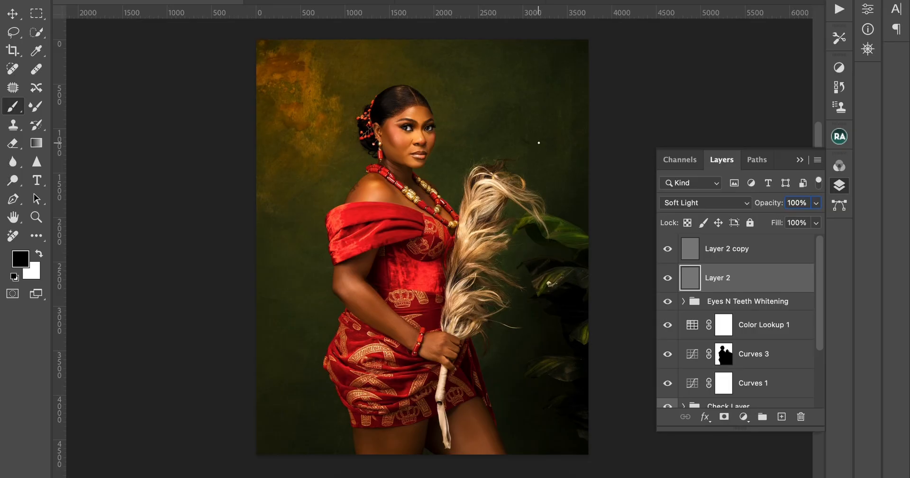
key(super+plus)
key(super+plus)
key(super+plus)
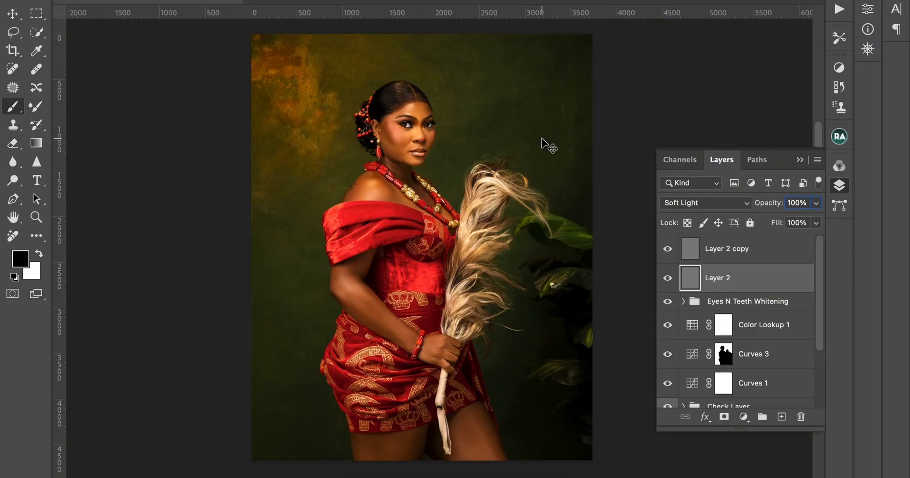
scroll(541, 138, up, 5)
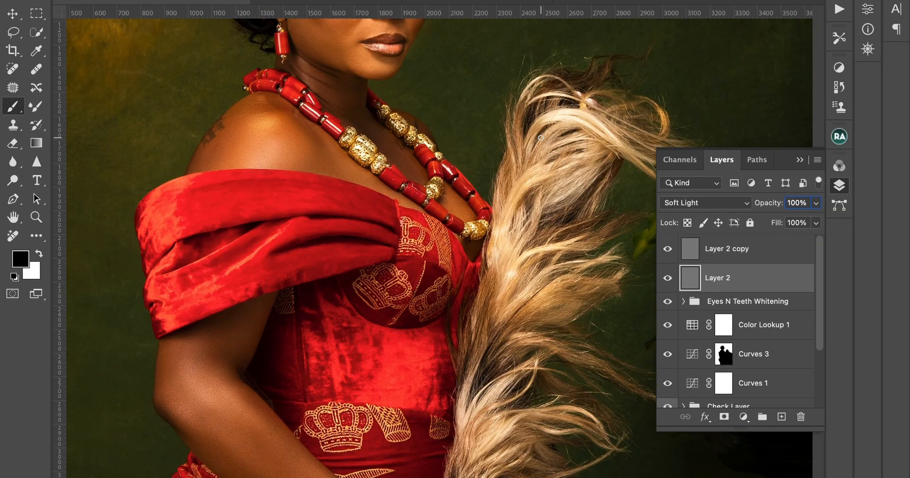
scroll(540, 139, up, 4)
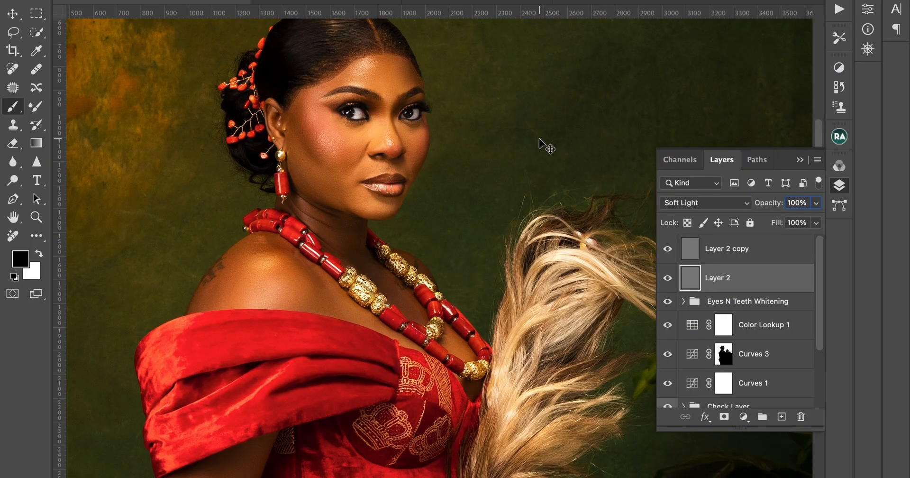
key(super+minus)
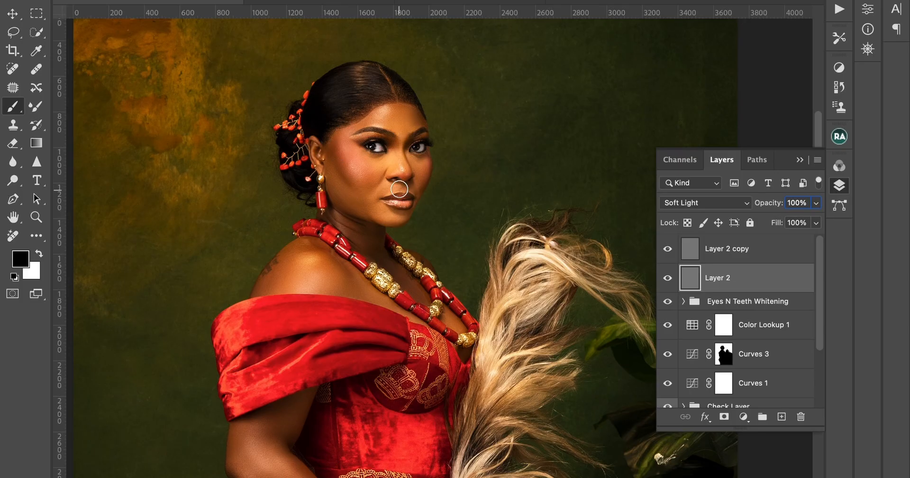
Step: Select Layer 2 copy and dodge the backdrop beside the hair with a smaller white brush
key(bracketleft)
key(bracketleft)
key(bracketleft)
click(695, 254)
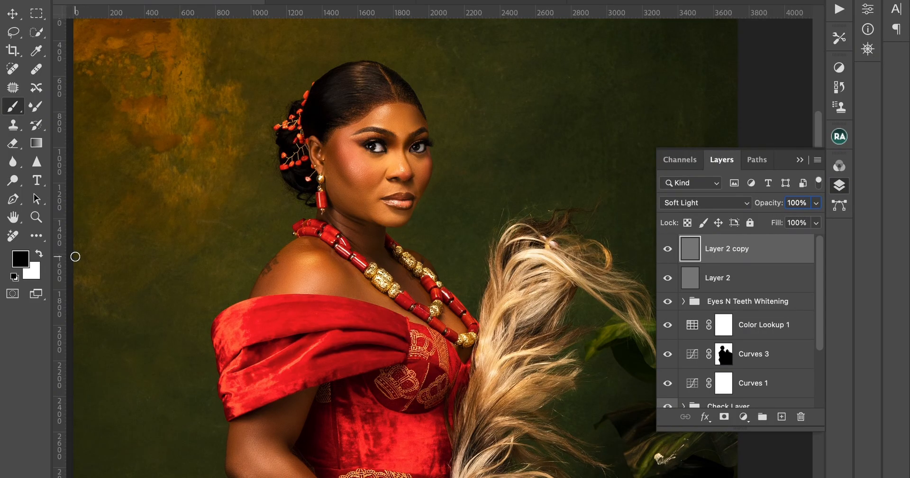
key(x)
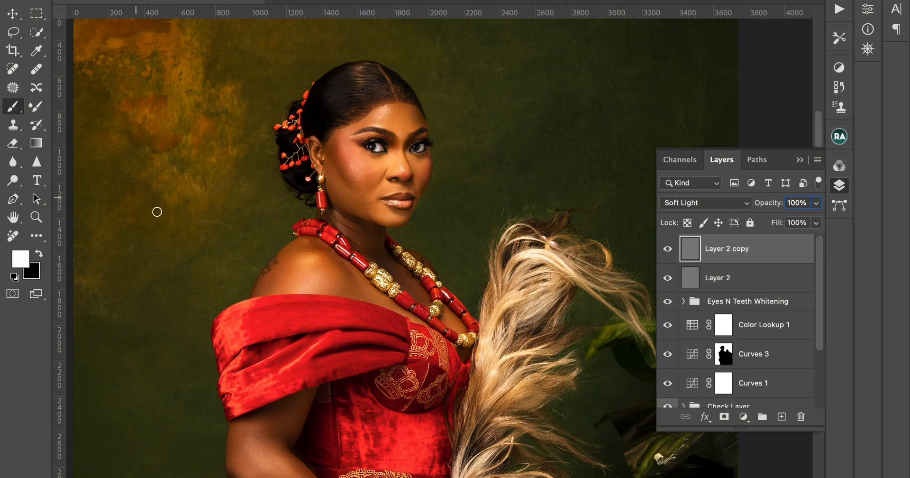
drag(241, 175, 242, 213)
Step: Lower the opacity of both Layer 2 copy and Layer 2 to 70%
click(817, 203)
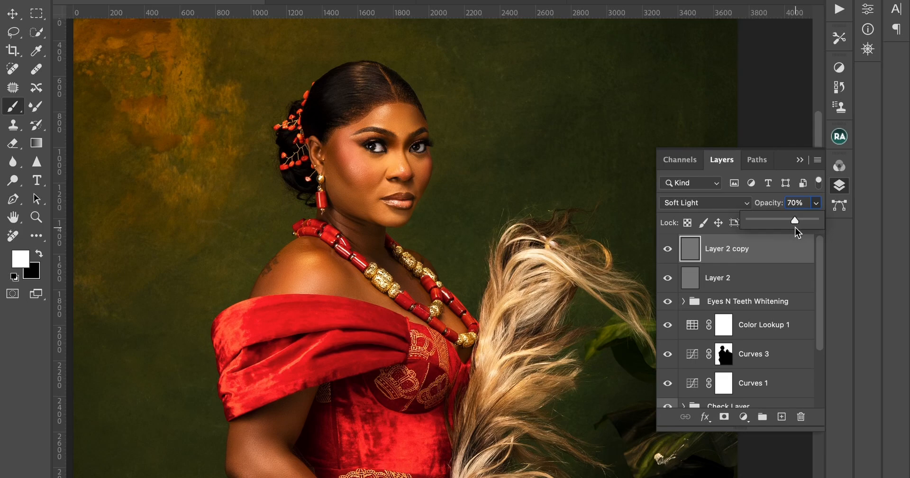
click(668, 248)
click(668, 250)
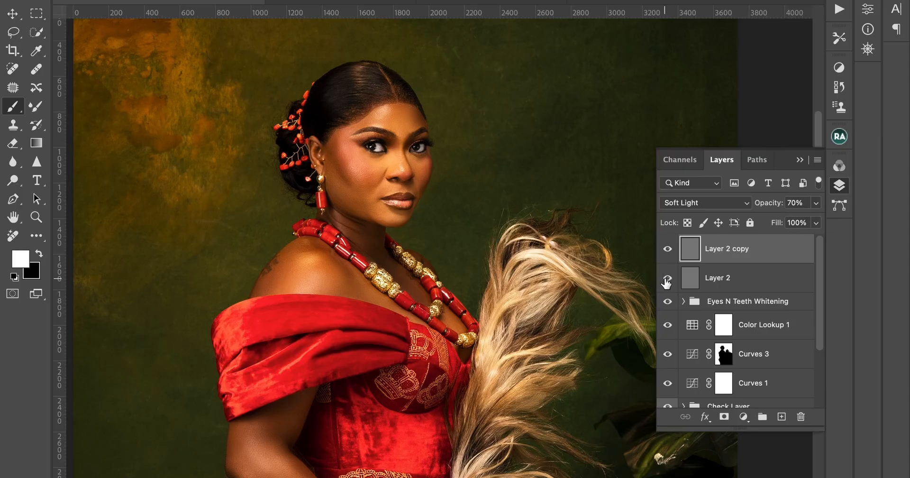
key(alt+bracketleft)
click(816, 203)
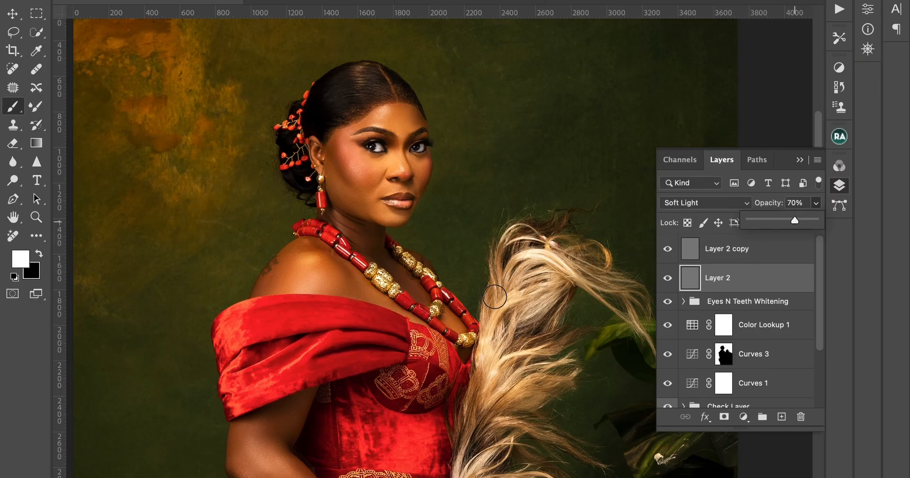
Step: Flatten the whole portrait into the Background layer, discarding the hidden layers
key(ctrl+minus)
scroll(423, 313, down, 3)
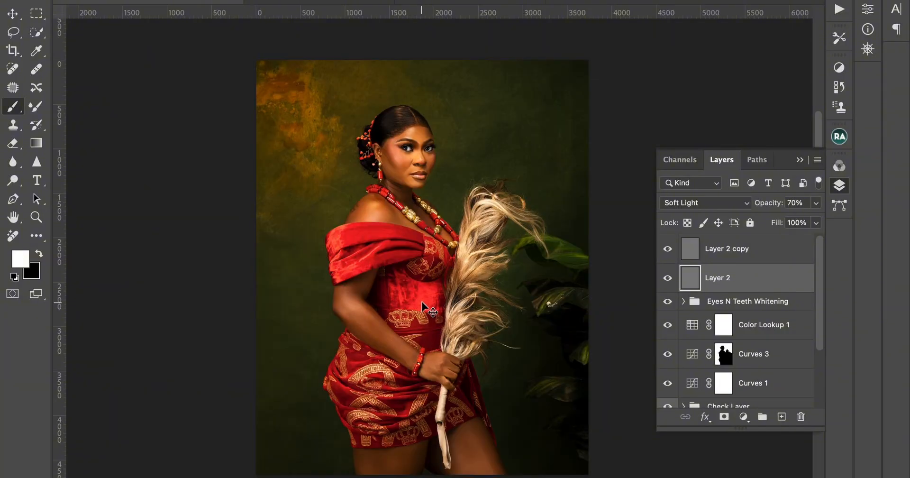
scroll(422, 300, down, 2)
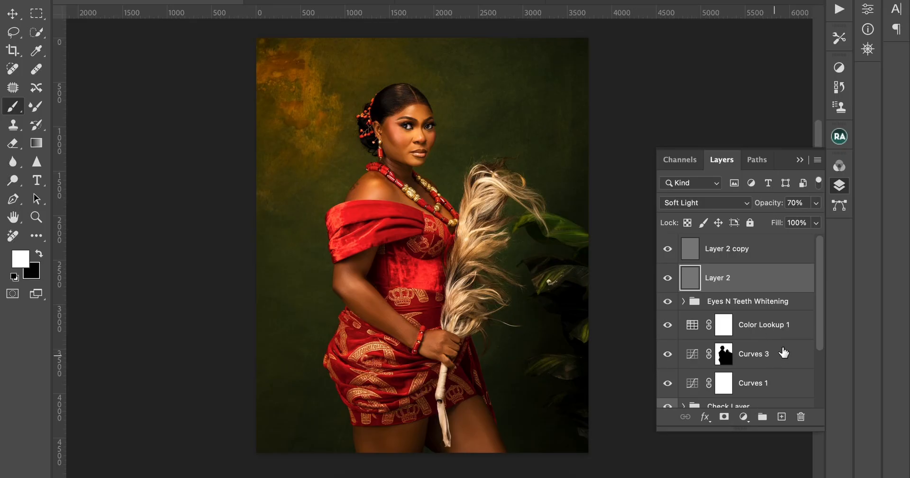
scroll(785, 352, down, 3)
right_click(767, 393)
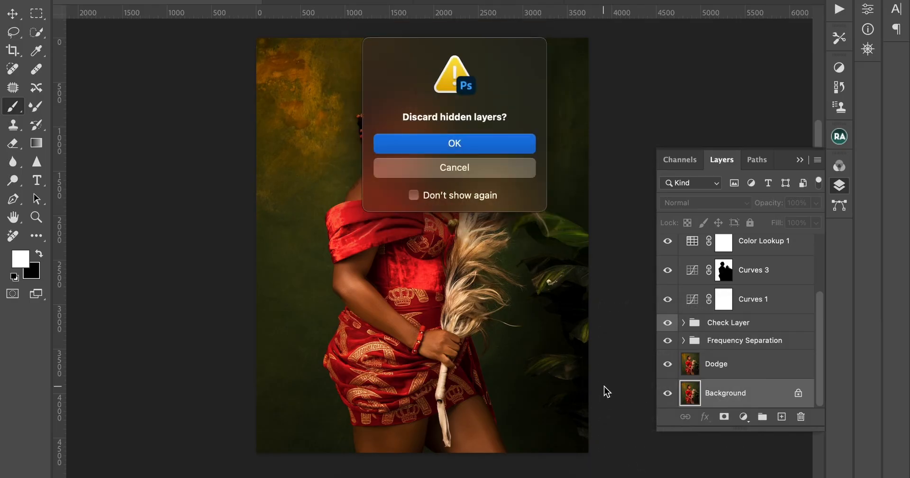
click(492, 145)
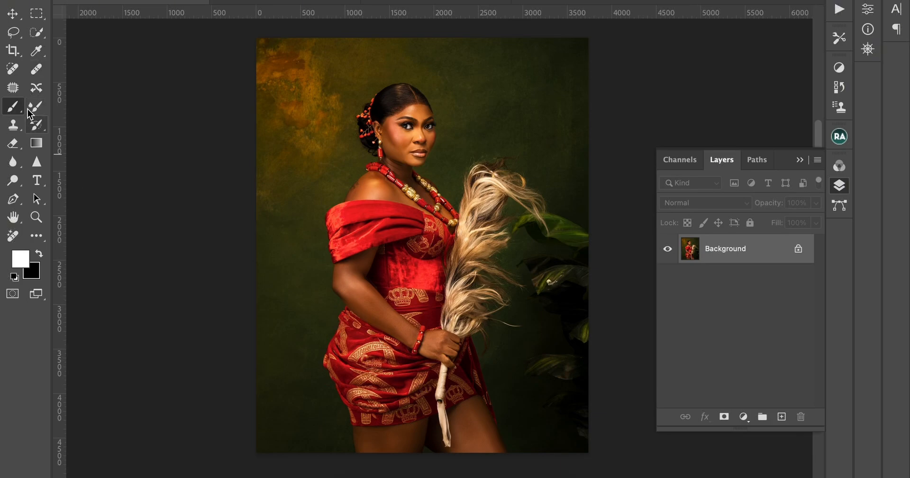
Step: Heal away the bright torn spot on the dark leaf beside the horsetail whisk with the Spot Healing Brush
click(12, 69)
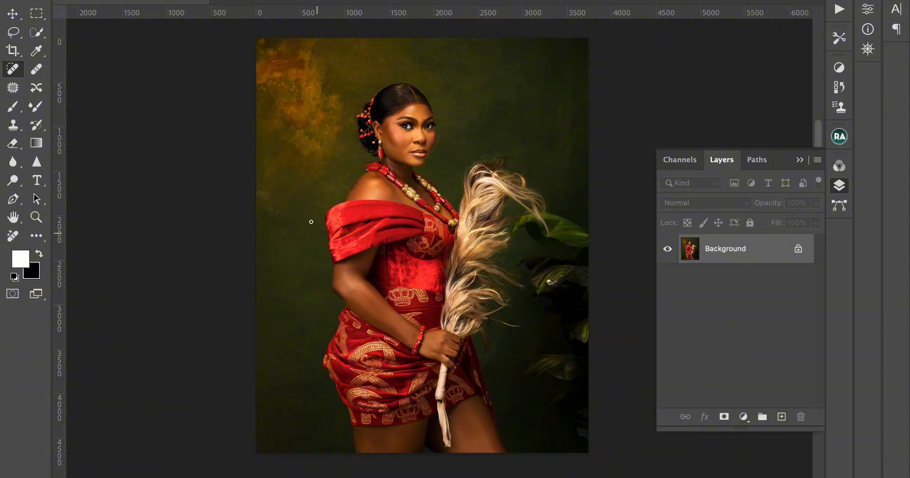
key(ctrl+plus)
key(ctrl+plus)
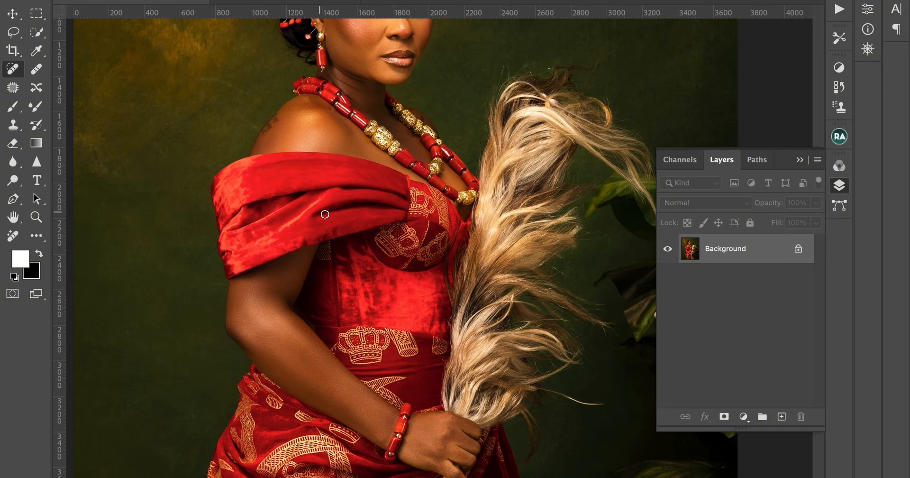
scroll(330, 214, right, 10)
scroll(330, 214, down, 2)
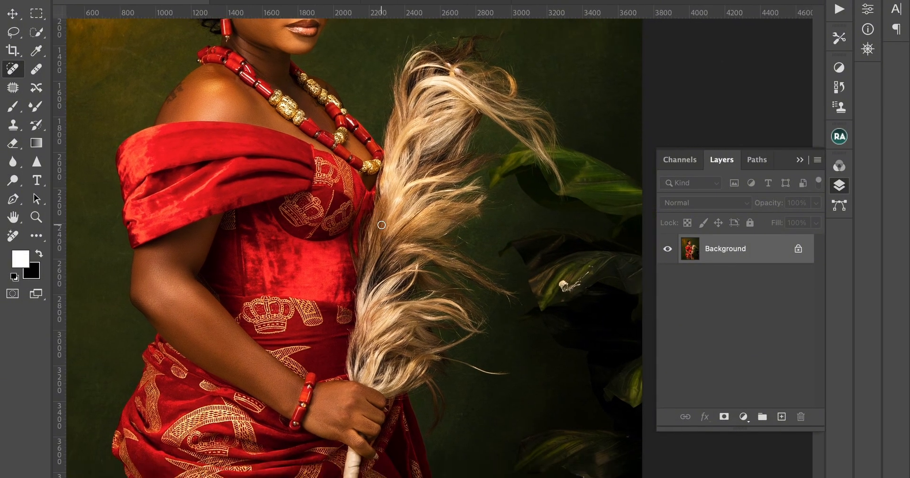
scroll(434, 236, right, 10)
scroll(434, 236, down, 3)
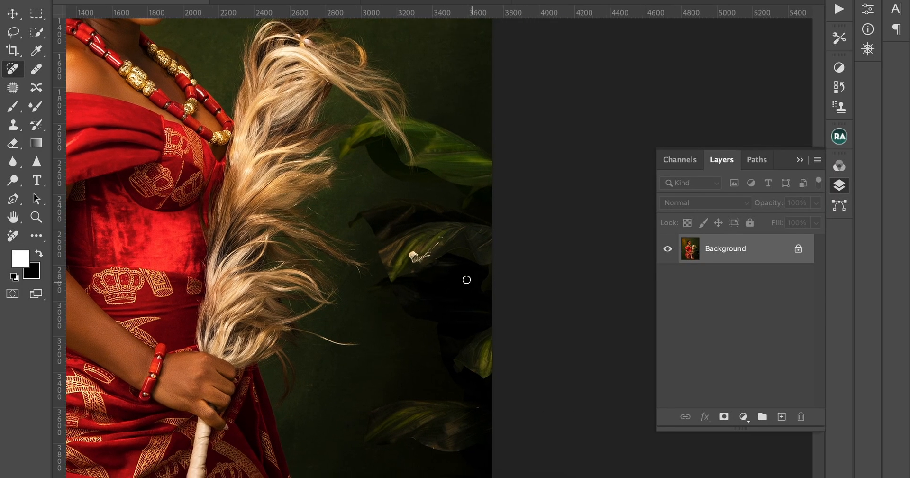
scroll(415, 251, right, 3)
scroll(415, 251, down, 2)
click(348, 225)
mouse_move(354, 228)
mouse_down()
mouse_move(373, 212)
mouse_move(366, 216)
mouse_up()
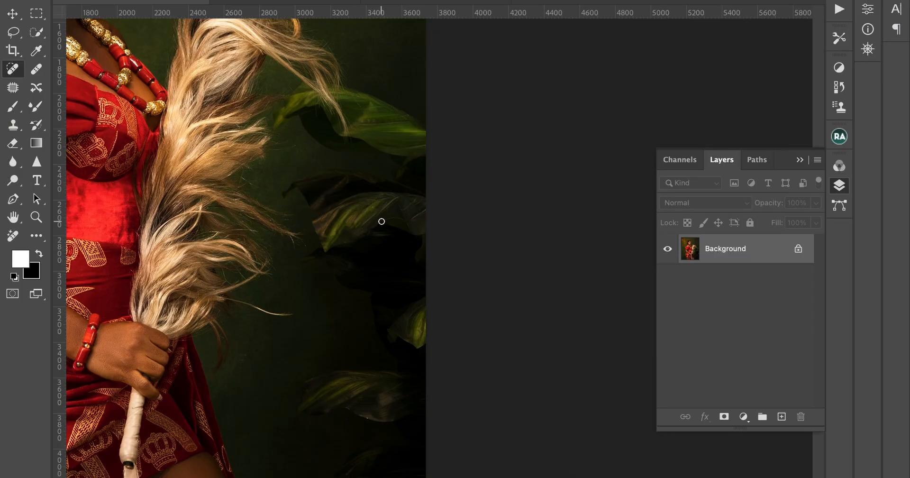
Step: Examine the lower leaves, the backdrop and the full portrait for remaining distractions
scroll(352, 233, down, 3)
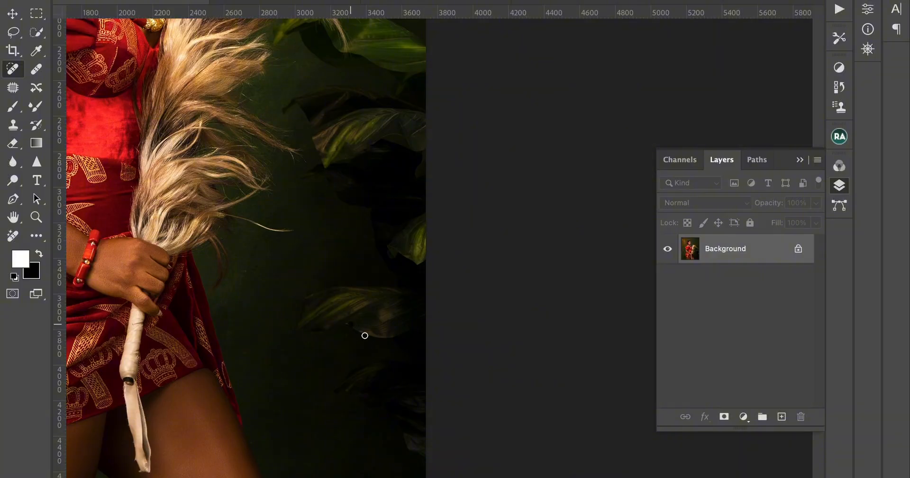
scroll(363, 347, down, 2)
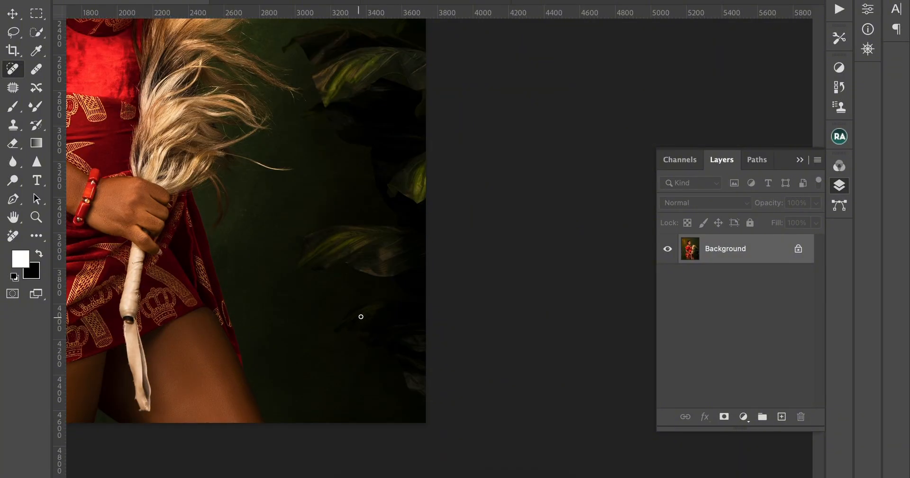
scroll(420, 363, up, 5)
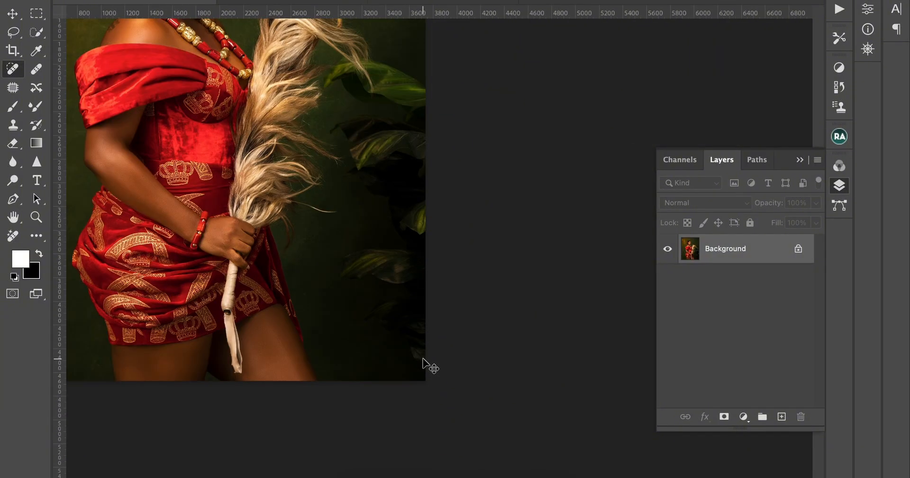
scroll(425, 357, down, 3)
scroll(426, 357, up, 4)
scroll(426, 356, left, 6)
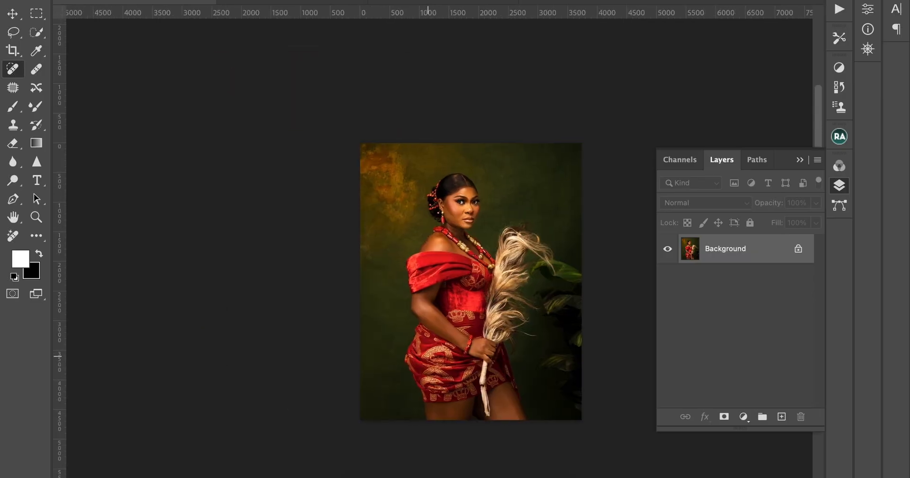
scroll(429, 361, up, 3)
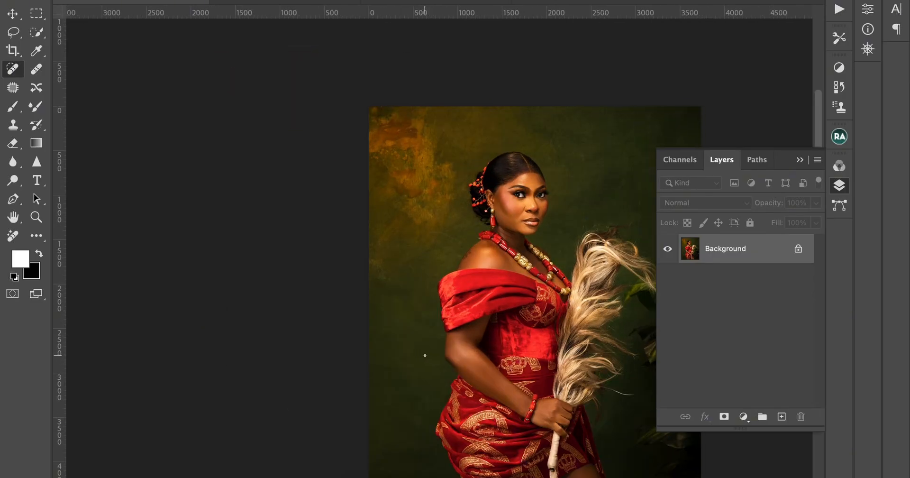
scroll(428, 354, down, 1)
scroll(427, 354, right, 1)
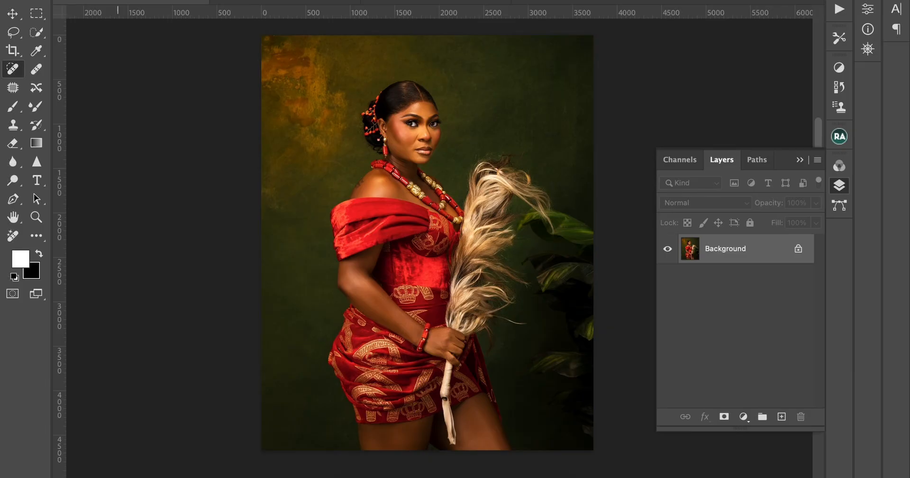
Step: Export the portrait for web as a quality 100 JPEG named IMG_4211.jpg in the clear view folder, replacing the existing file
click(127, 0)
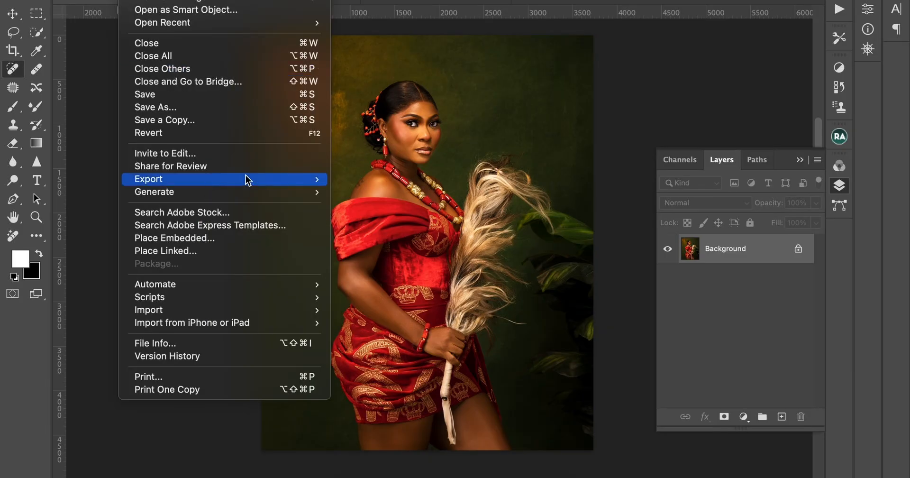
mouse_move(248, 180)
click(388, 232)
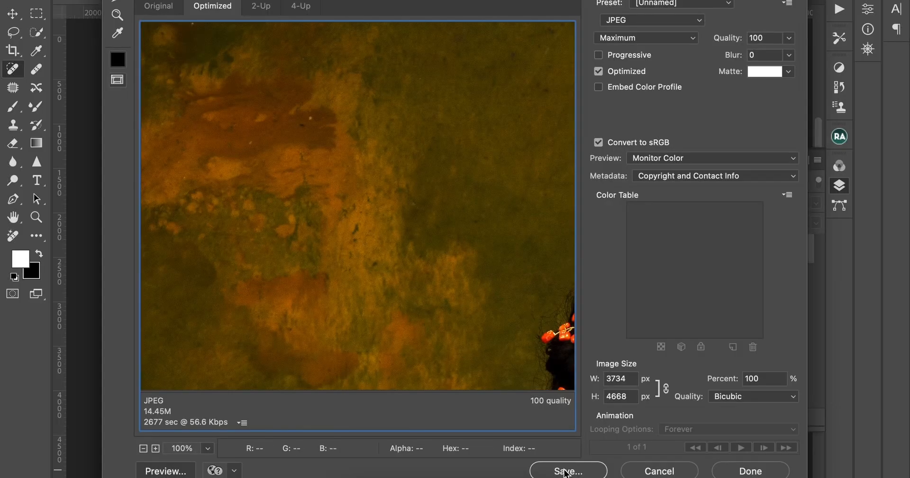
click(565, 471)
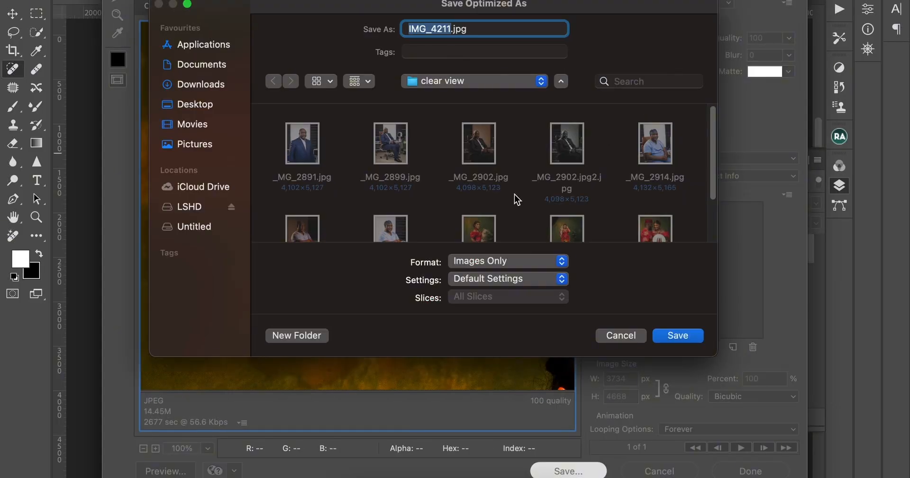
scroll(516, 200, down, 5)
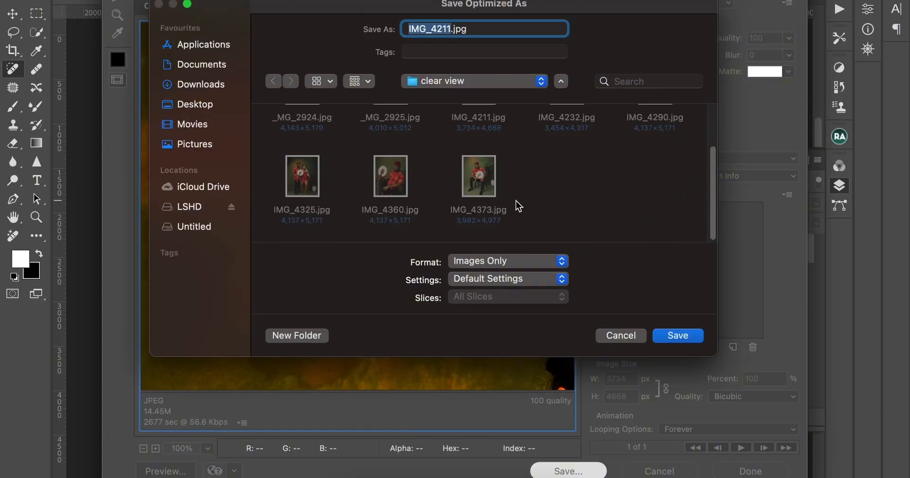
click(678, 335)
click(491, 250)
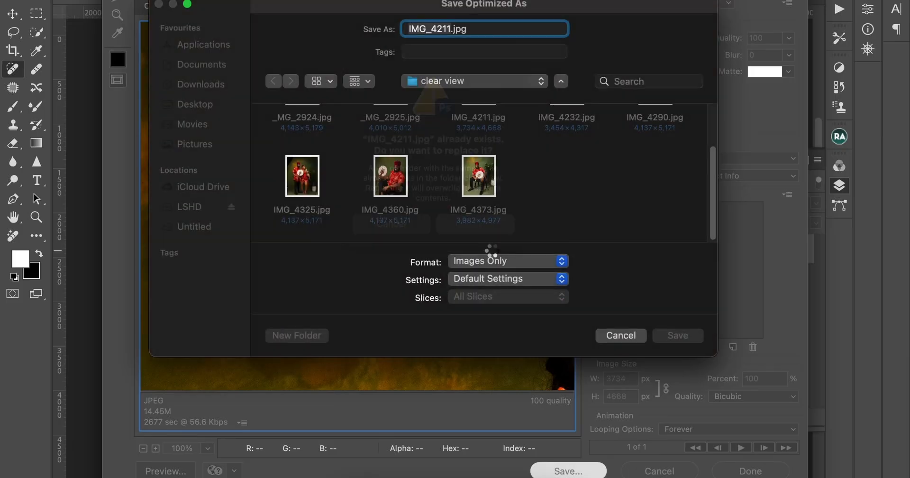